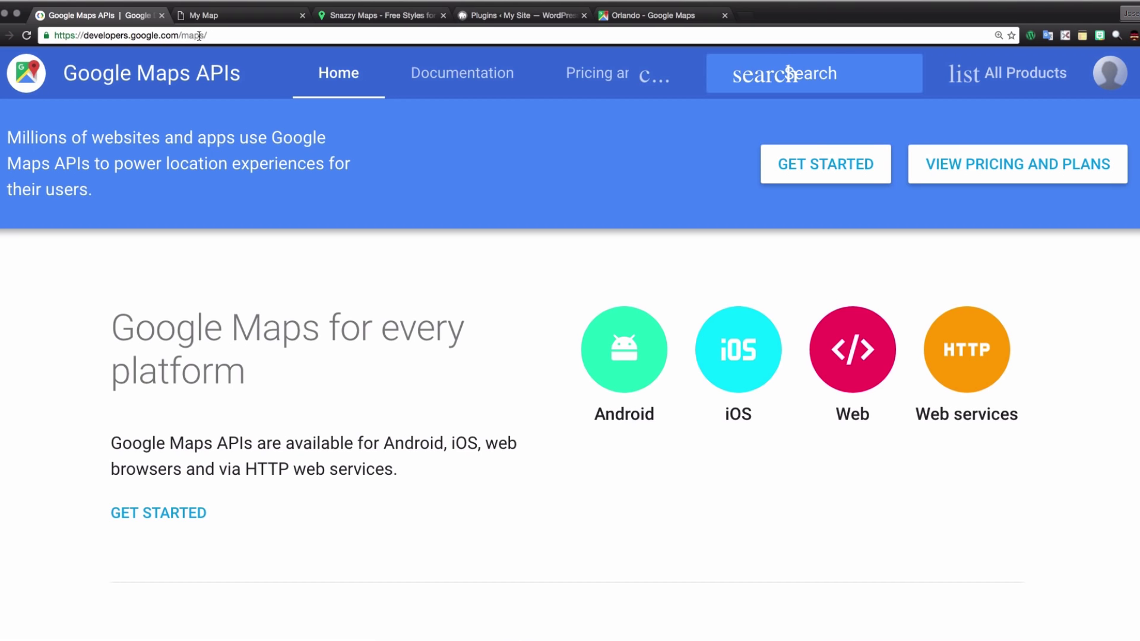
Open the Google Maps JavaScript API documentation through the Get Started overview of the Web APIs
left_click(801, 174)
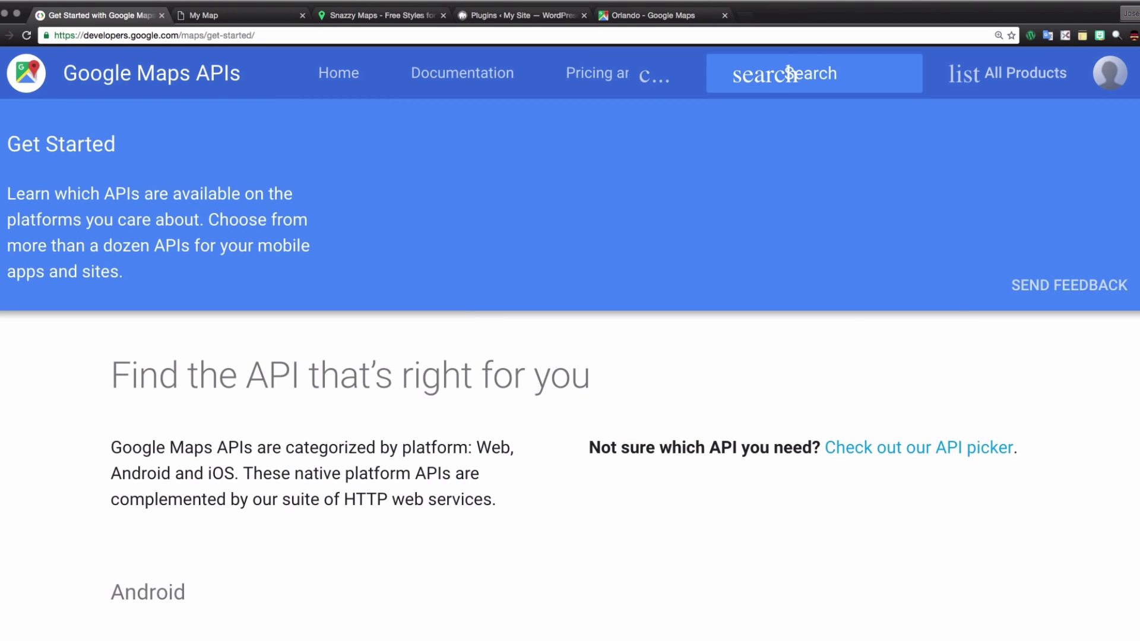
scroll(789, 73, "down", 7)
scroll(788, 72, "down", 8)
scroll(704, 218, "down", 3)
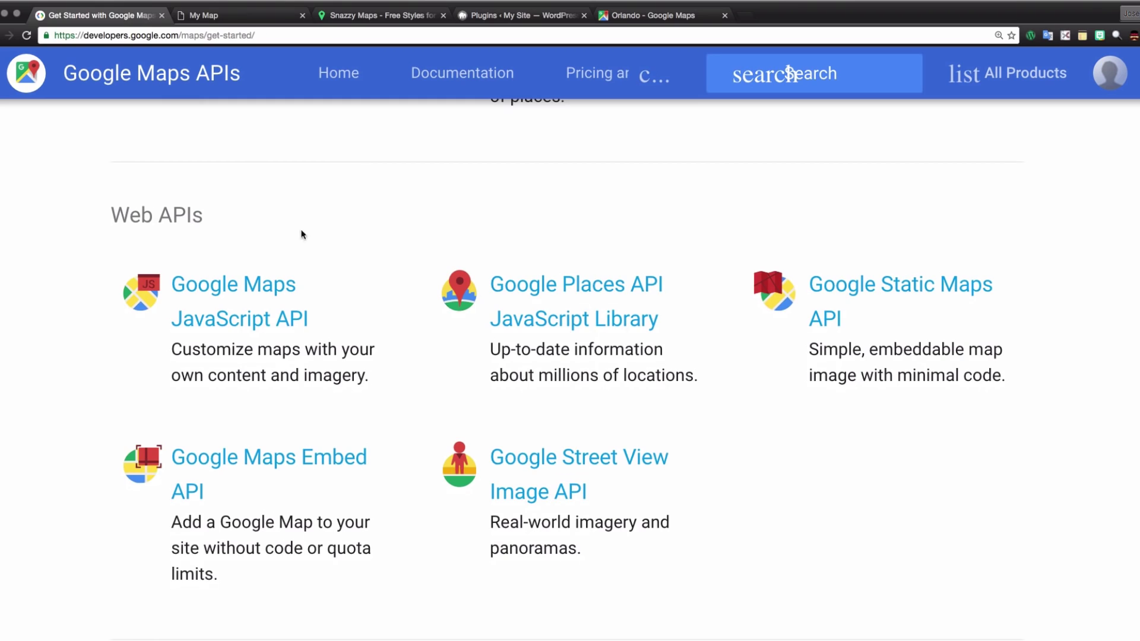
left_click(256, 321)
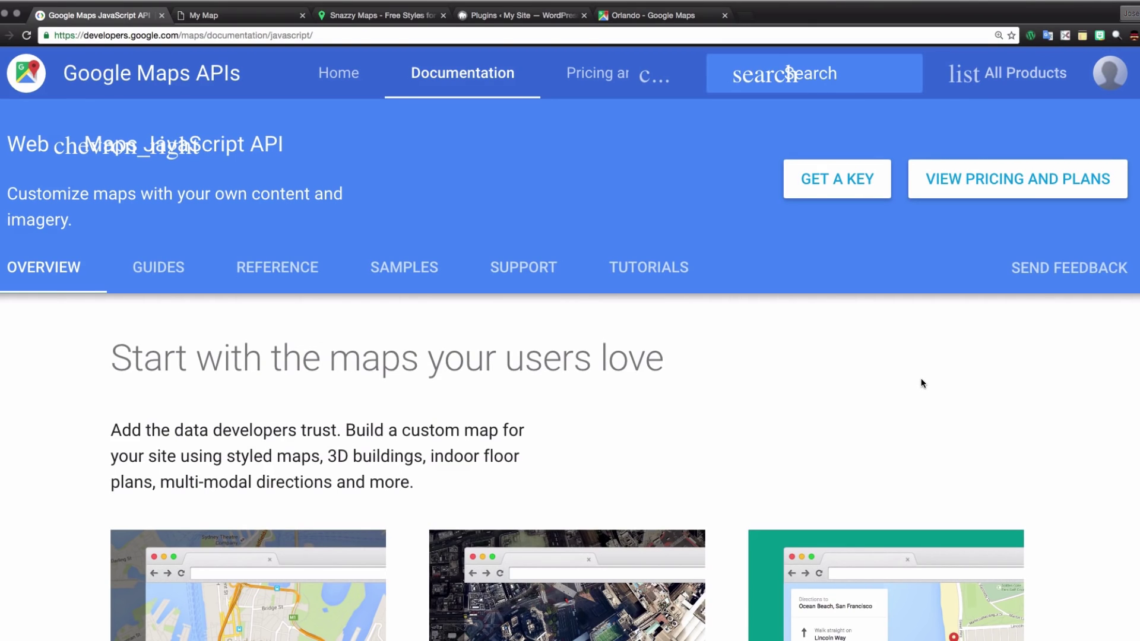
Get an API key for the Maps JavaScript API by creating and enabling a new project named Testing
left_click(833, 192)
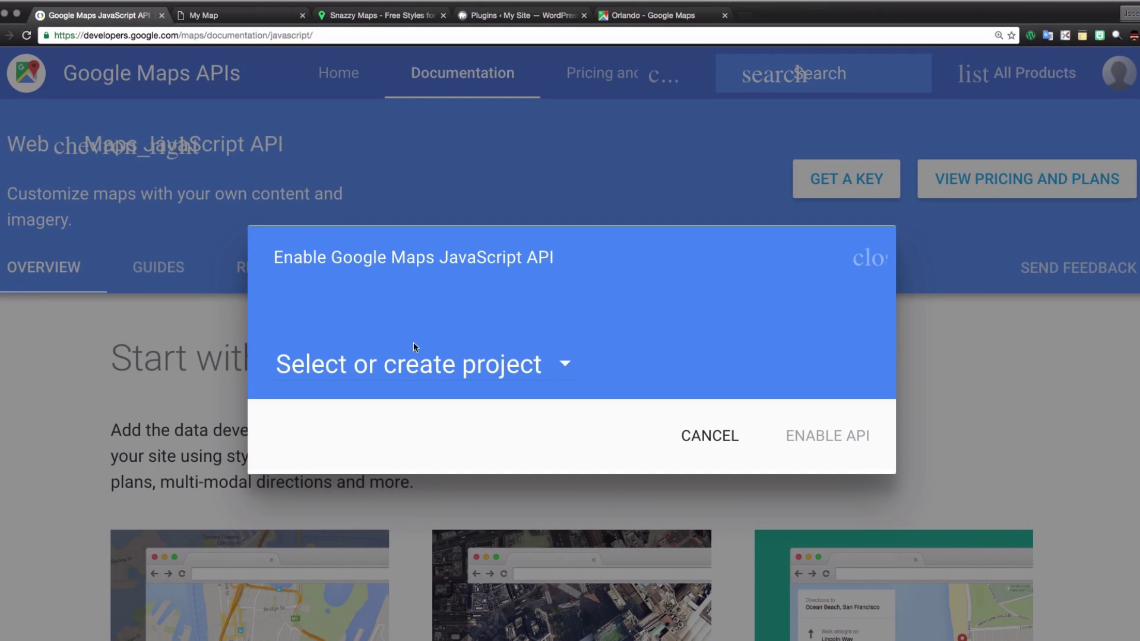
left_click(487, 369)
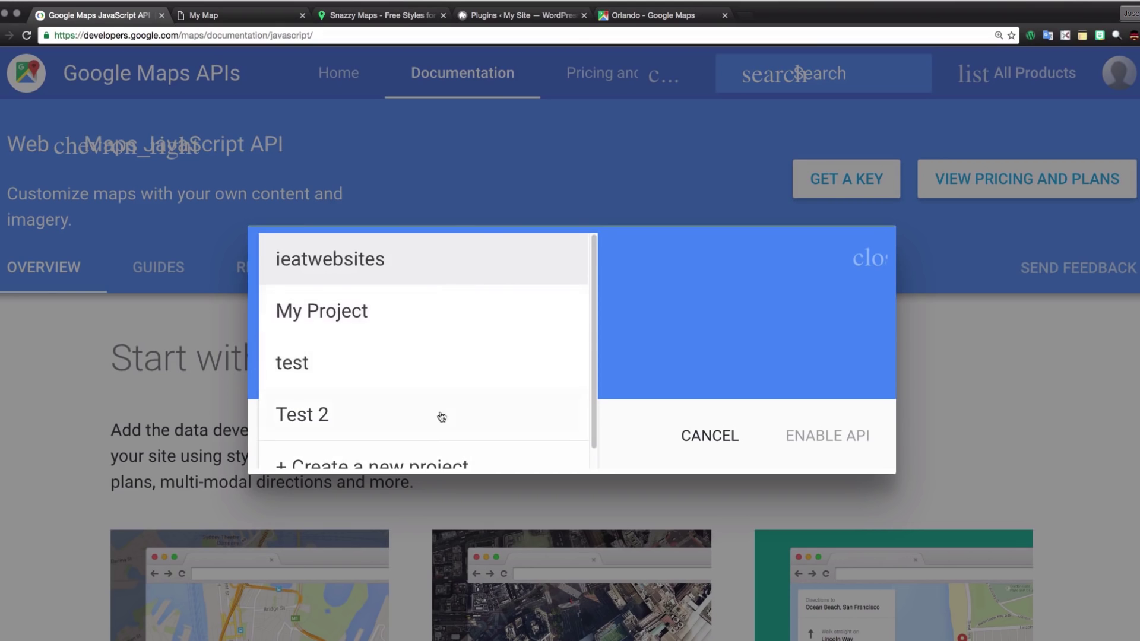
scroll(469, 380, "down", 1)
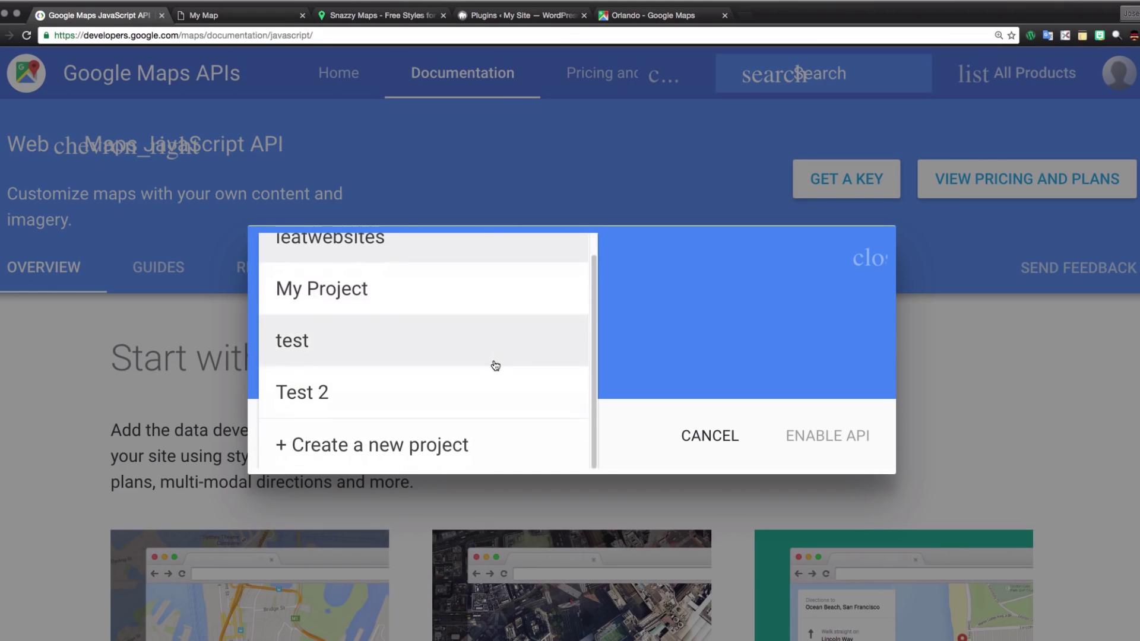
left_click(398, 451)
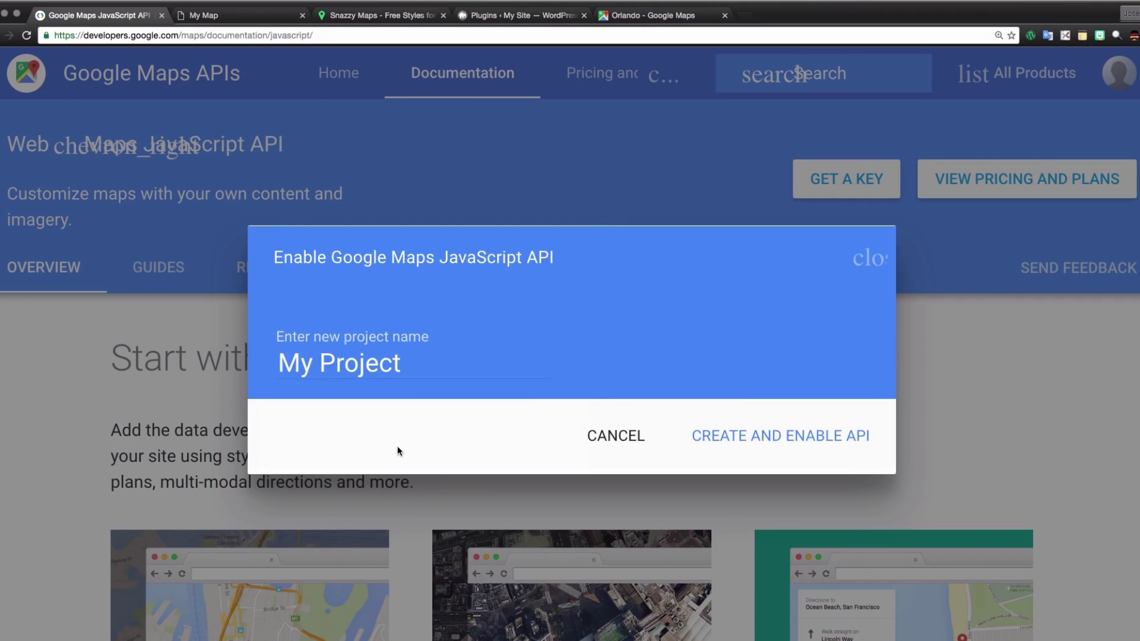
triple_click(387, 355)
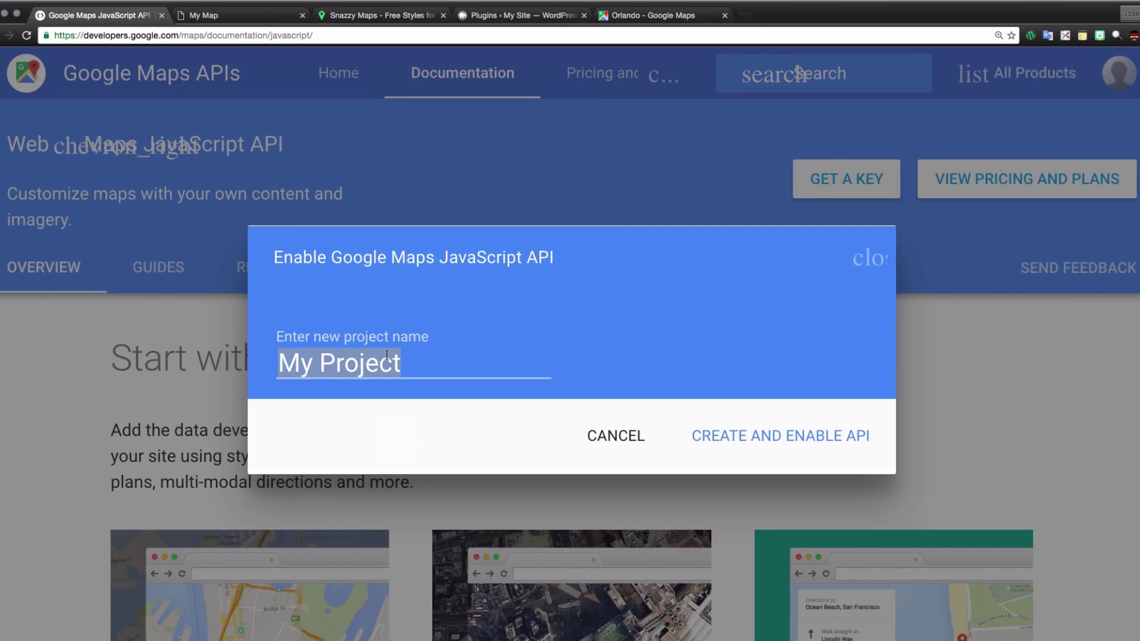
type("Testing")
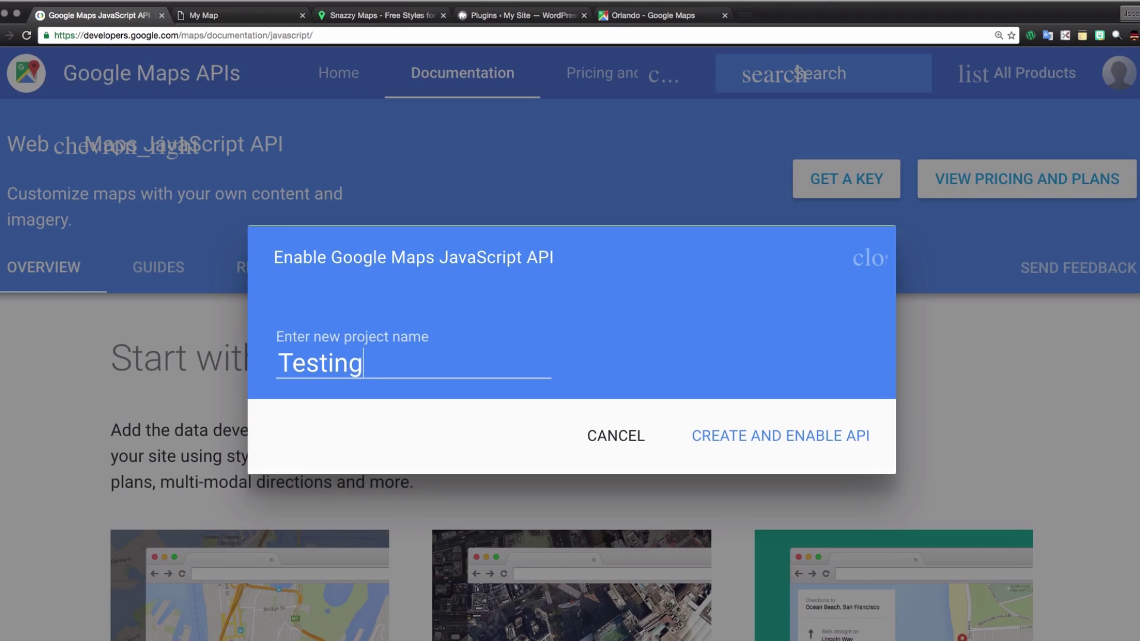
left_click(537, 419)
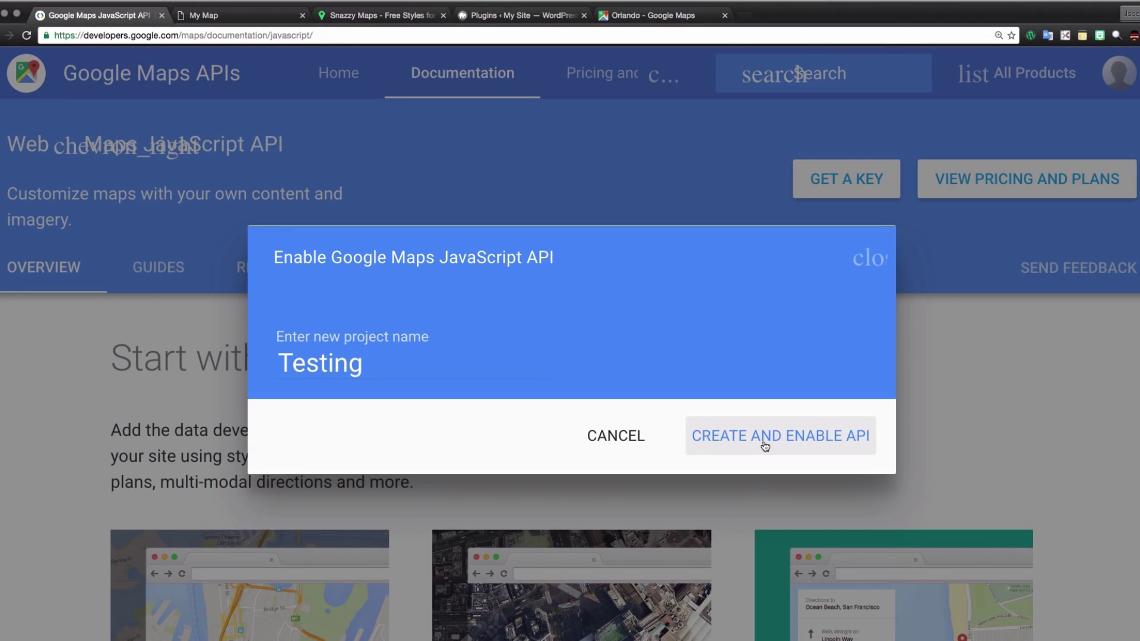
left_click(789, 443)
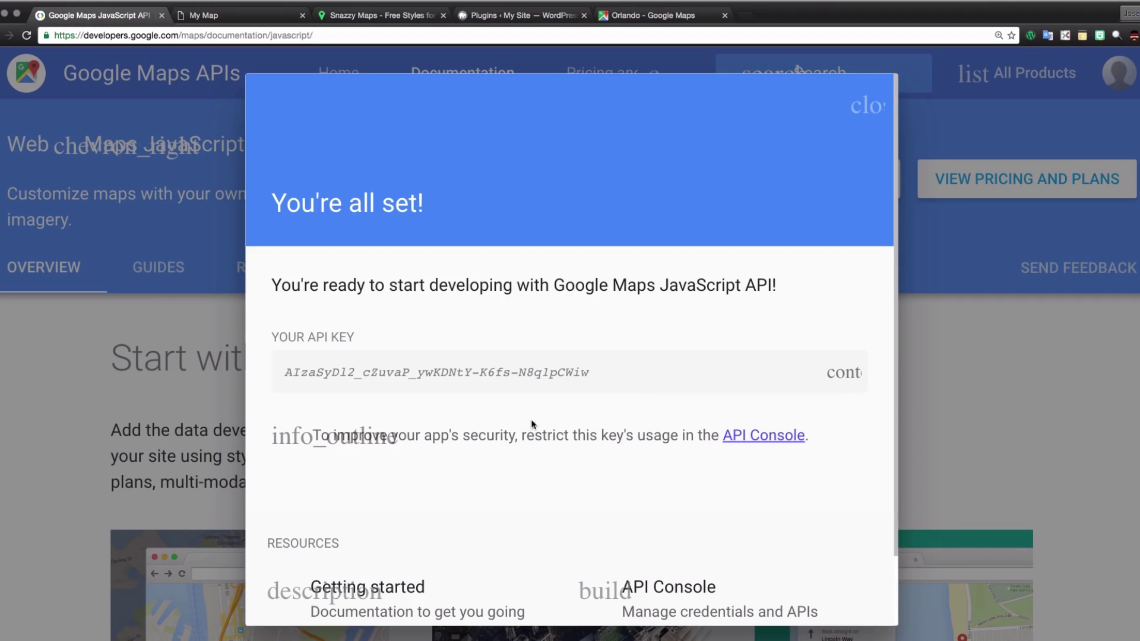
left_click(876, 109)
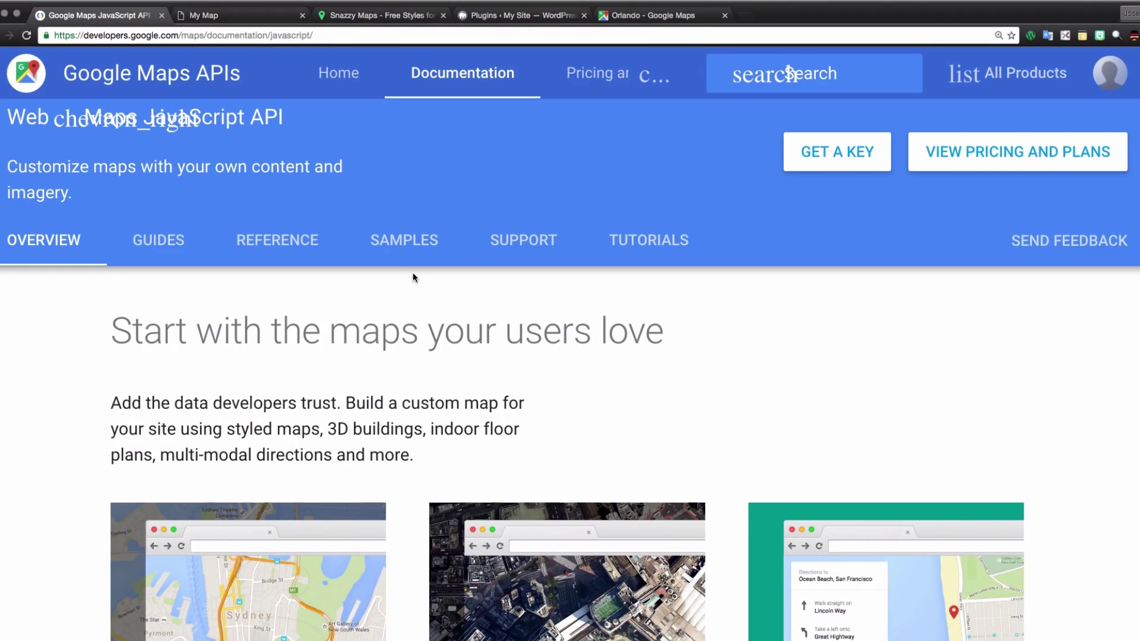
Open the "Styled maps - night mode" code sample and pan its preview map around Brooklyn
left_click(404, 240)
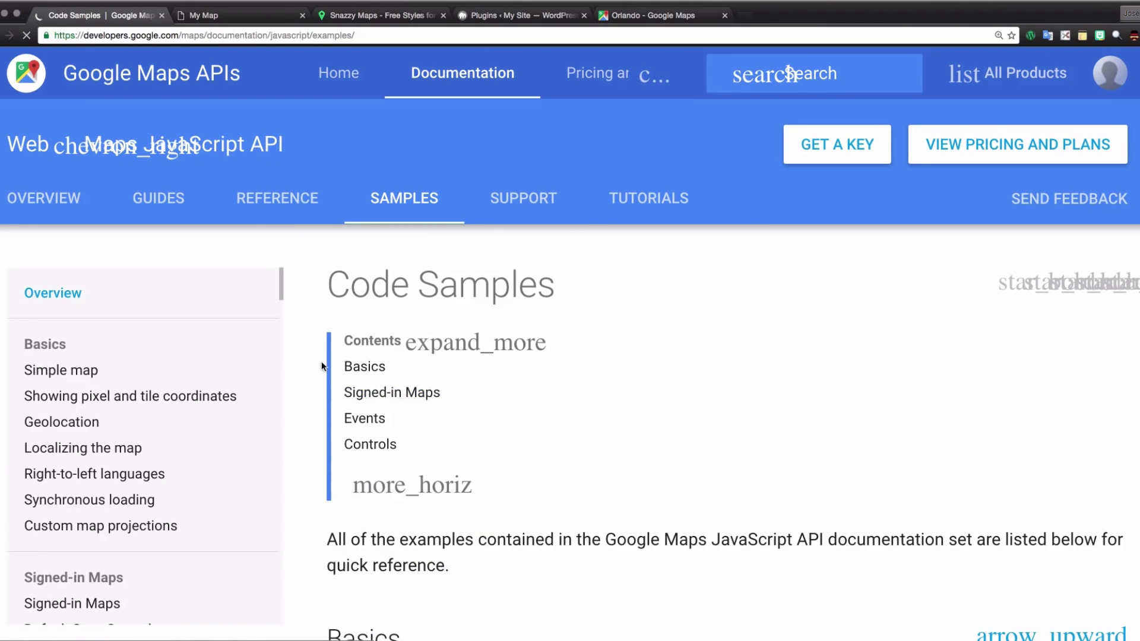
left_click_drag(281, 277, 277, 339)
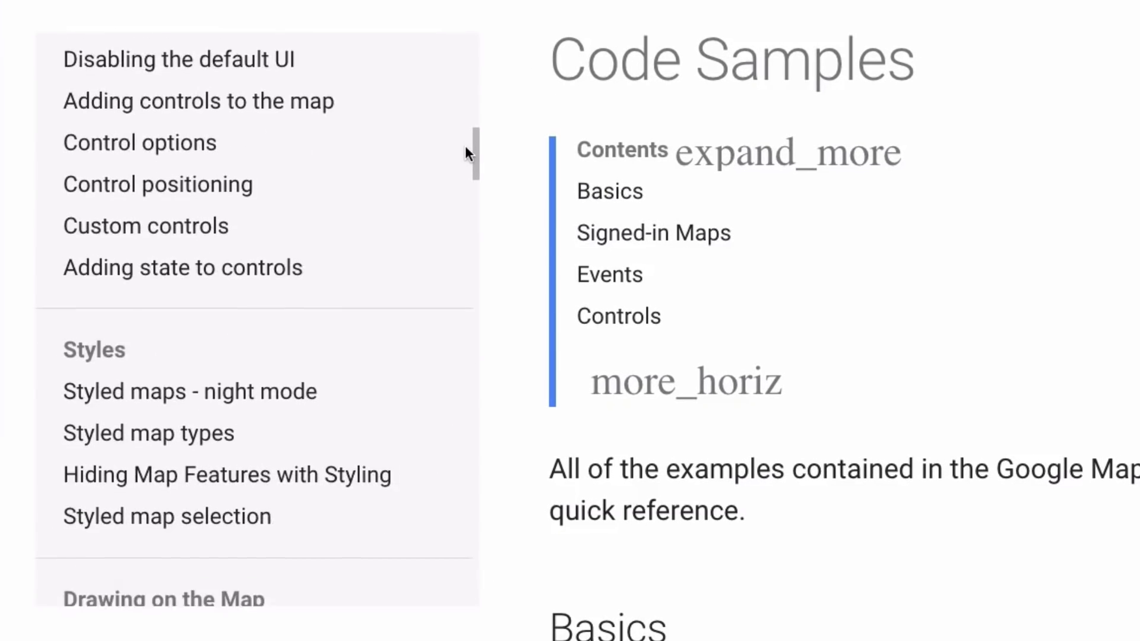
left_click_drag(465, 145, 465, 160)
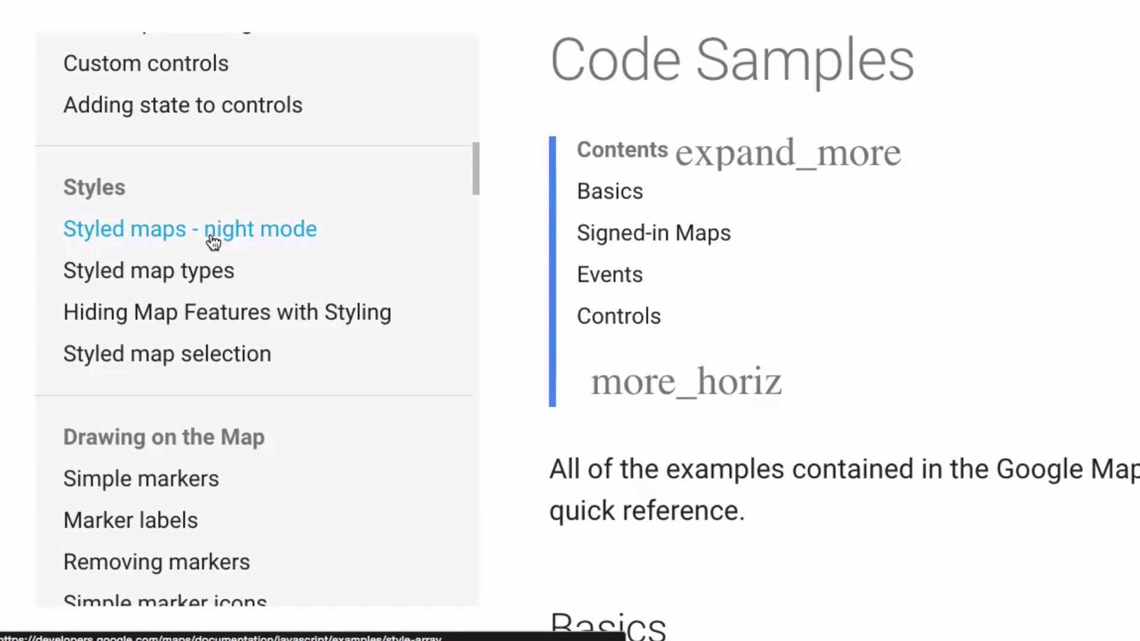
left_click(264, 238)
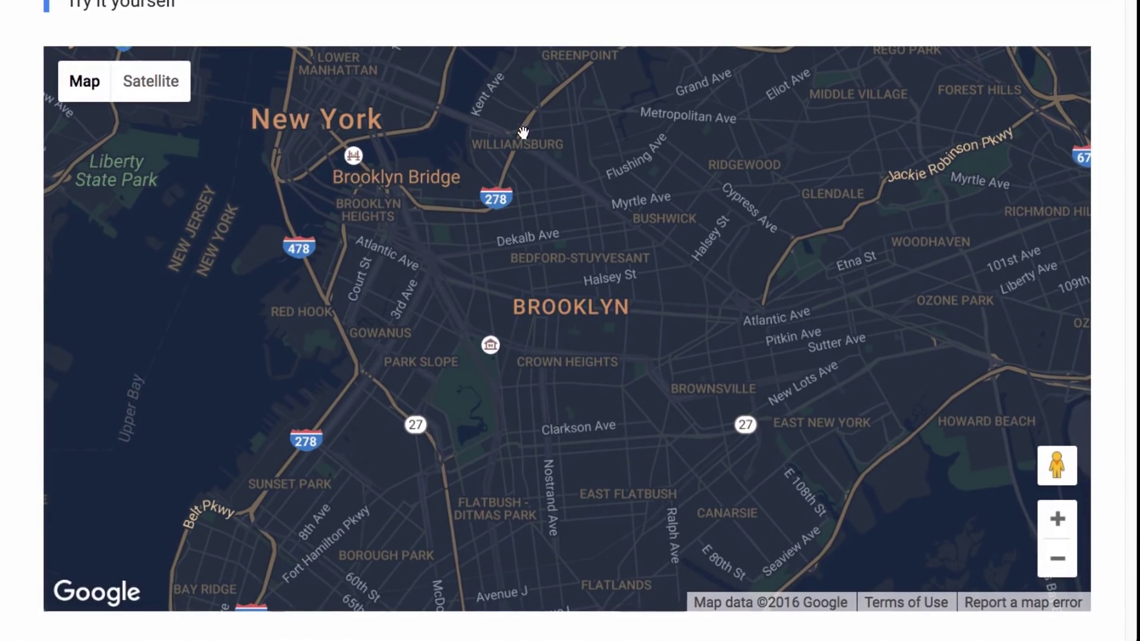
left_click_drag(650, 282, 661, 370)
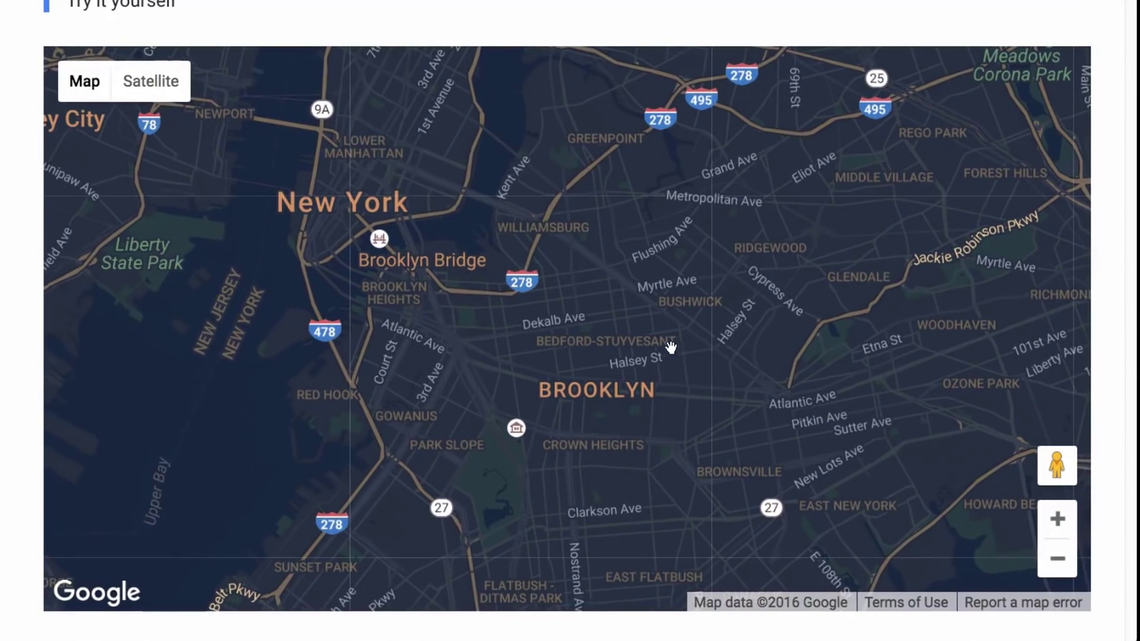
left_click_drag(611, 280, 588, 315)
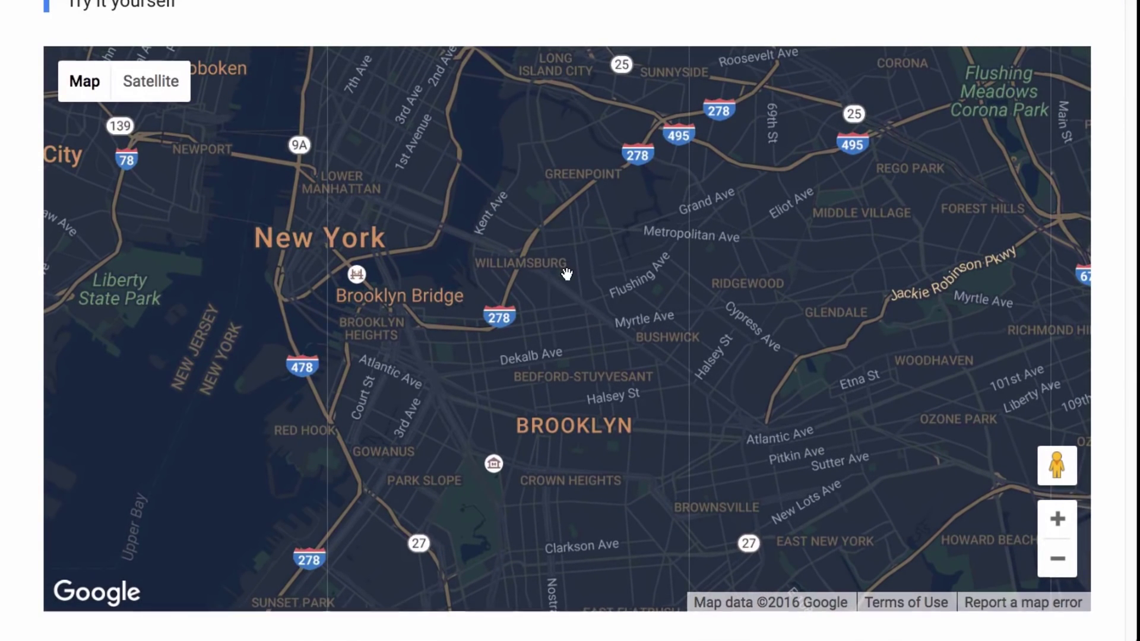
Examine the sample's HTML head, its CSS rules for the page and #map, and the div with id "map"
scroll(1133, 41, "down", 10)
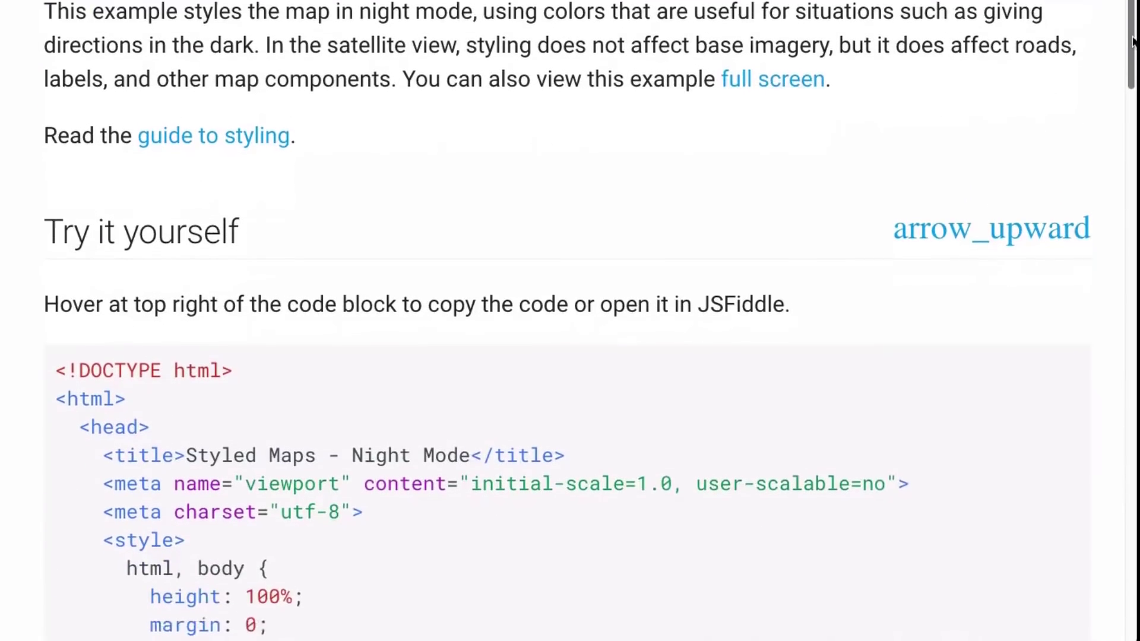
left_click_drag(1133, 41, 1133, 89)
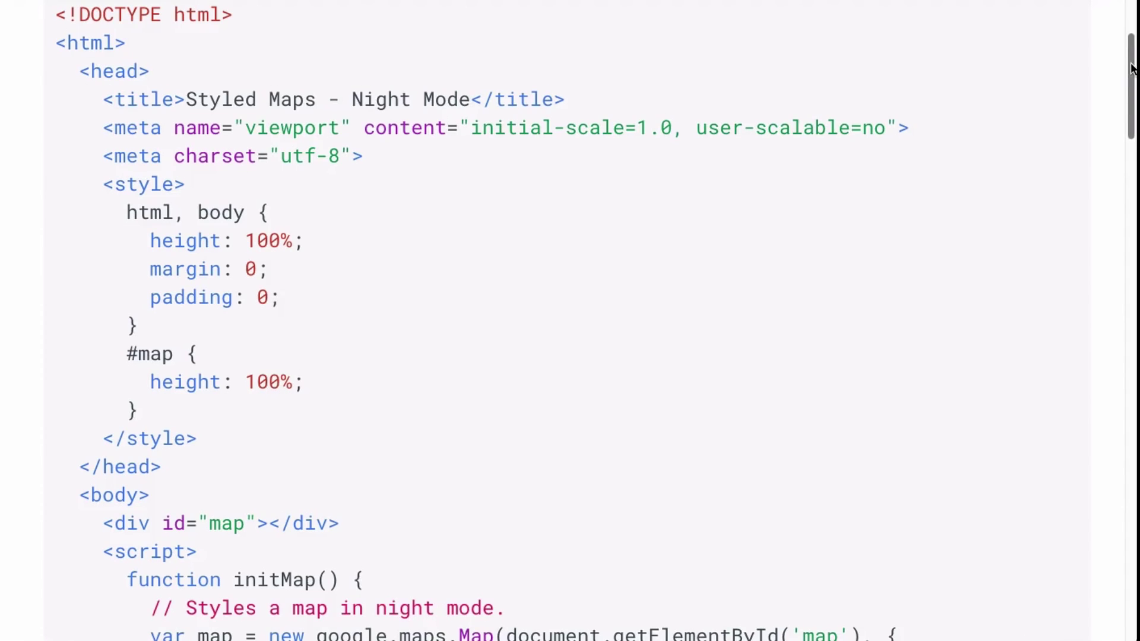
mouse_move(1133, 57)
left_mouse_down()
mouse_move(1131, 271)
mouse_move(1111, 432)
mouse_move(1116, 53)
left_mouse_up()
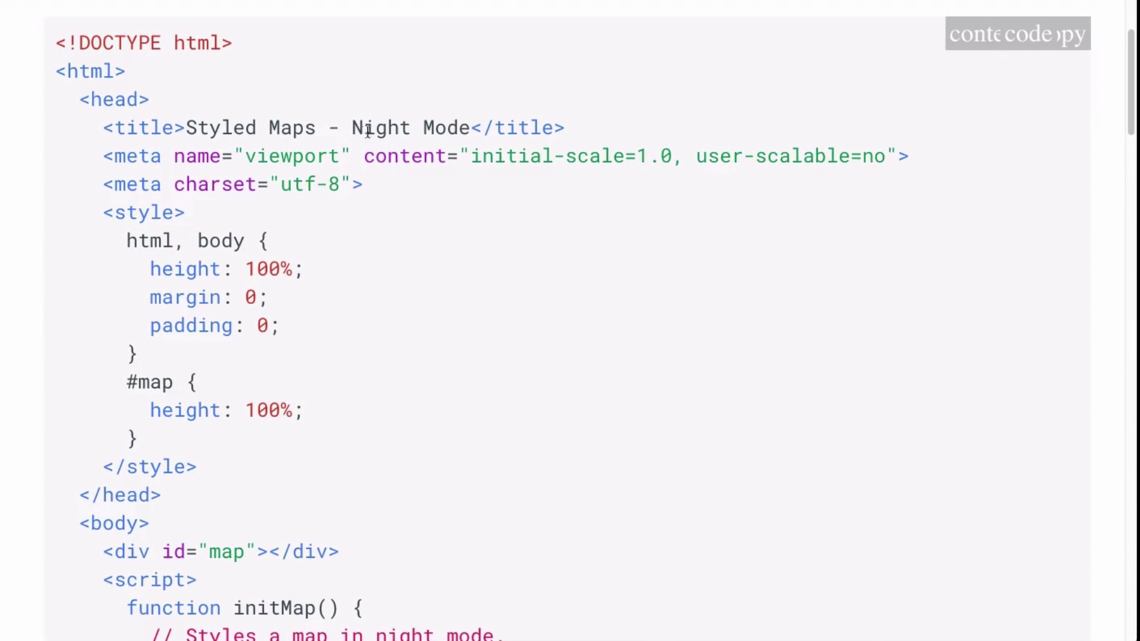
scroll(1130, 84, "down", 1)
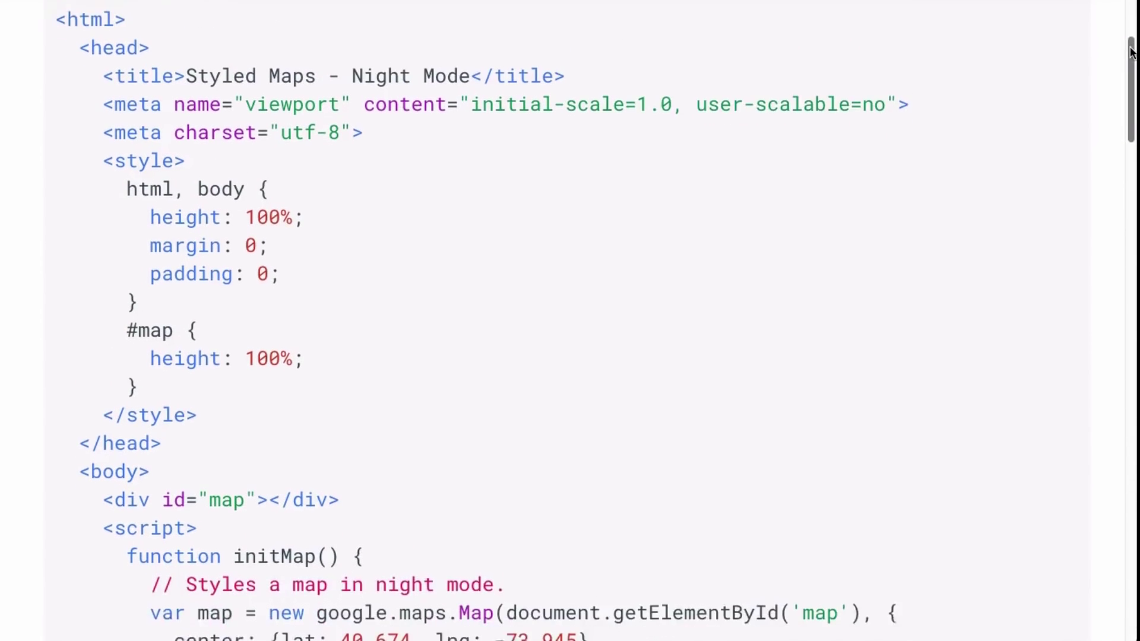
left_click_drag(126, 167, 285, 362)
scroll(293, 374, "down", 1)
left_click(307, 425)
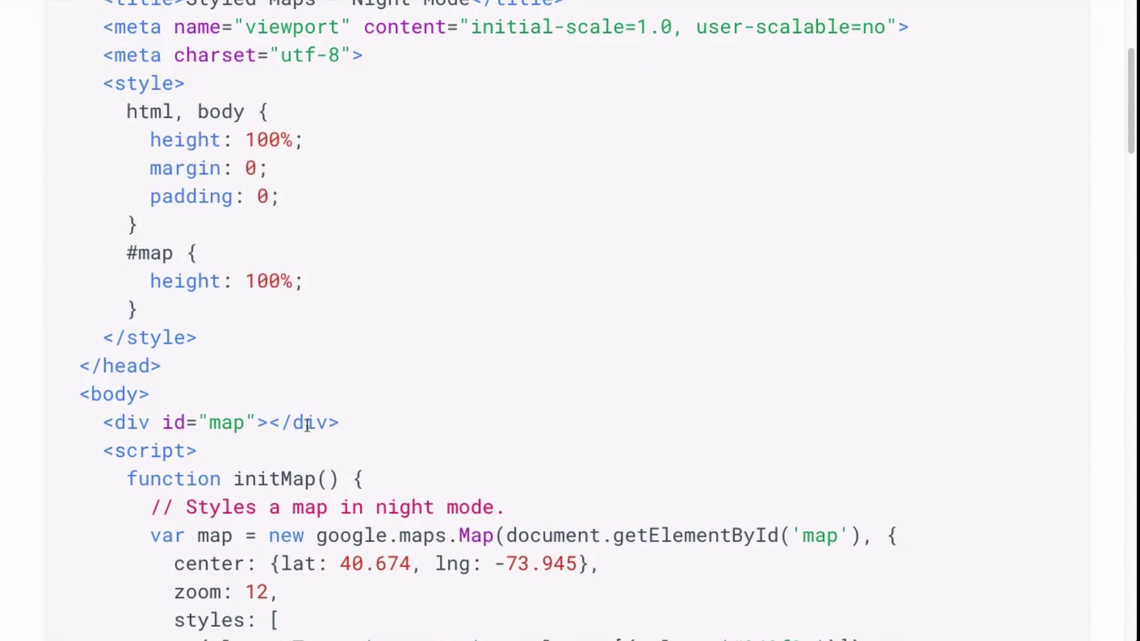
left_click_drag(344, 422, 107, 420)
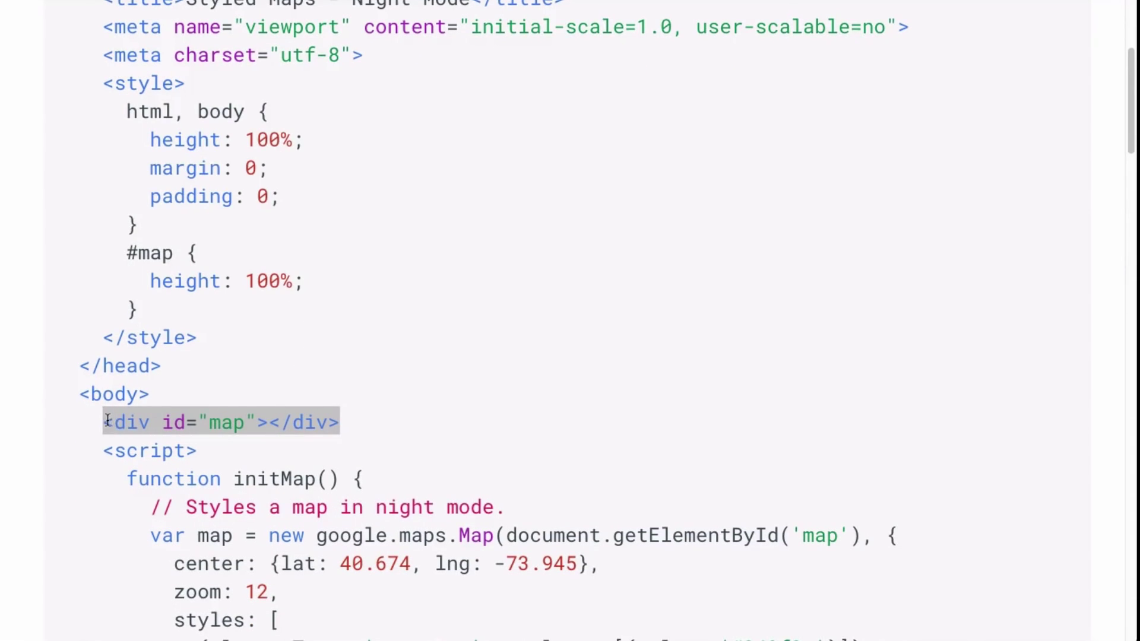
left_click(161, 422)
left_click_drag(206, 418, 248, 421)
left_click(354, 424)
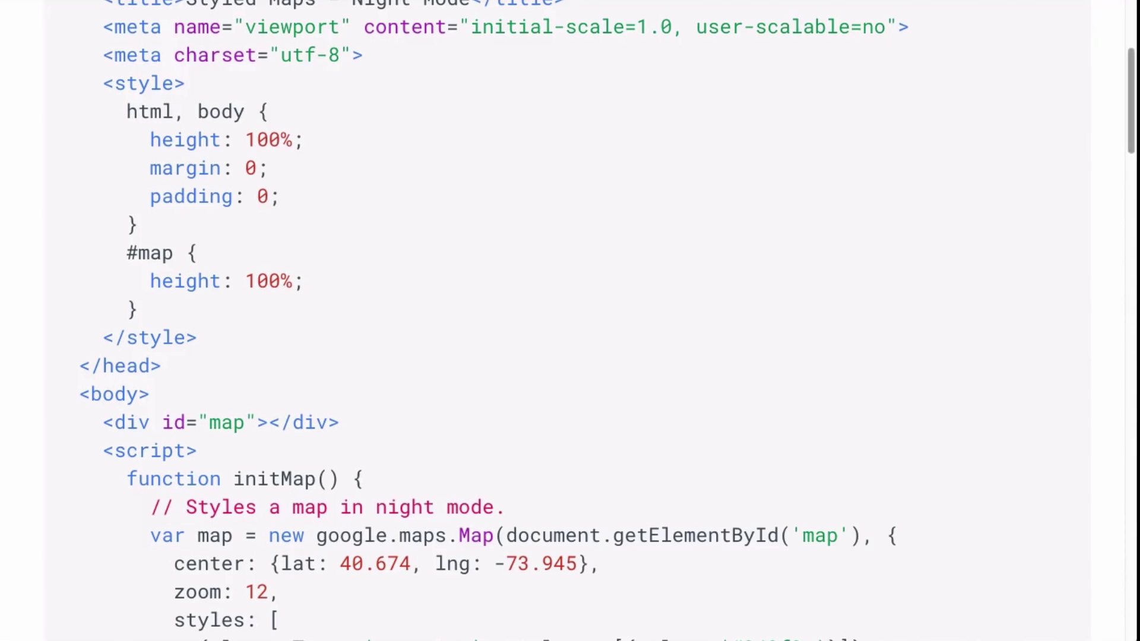
Examine the initMap script, from its center and zoom settings through the feature color stylers to the closing tags
left_click_drag(1129, 98, 1130, 151)
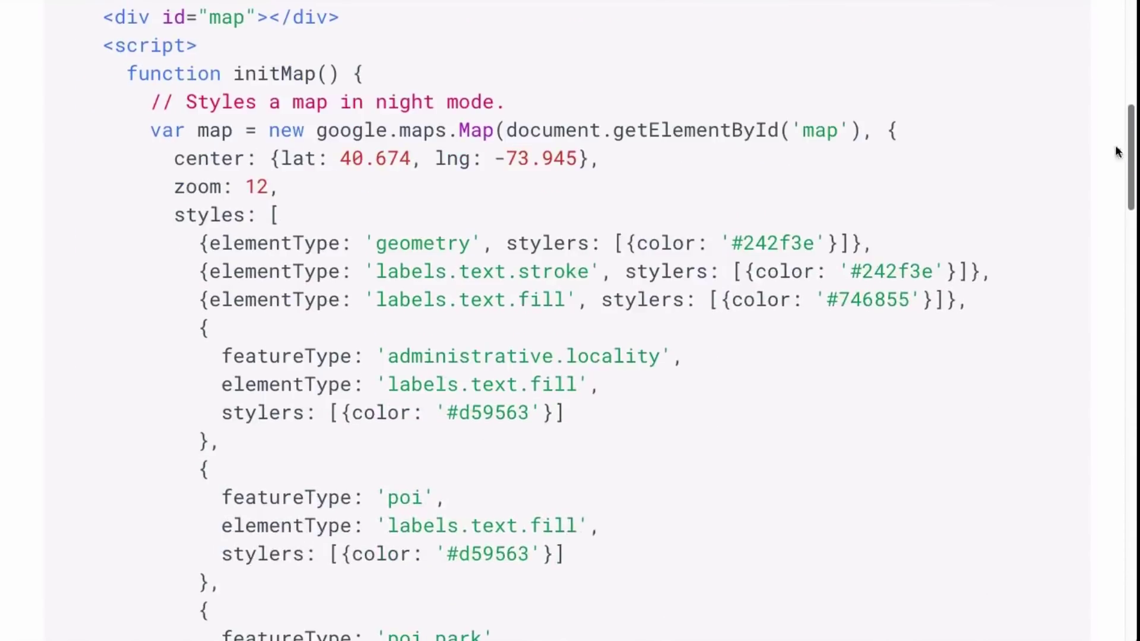
left_click_drag(104, 46, 550, 584)
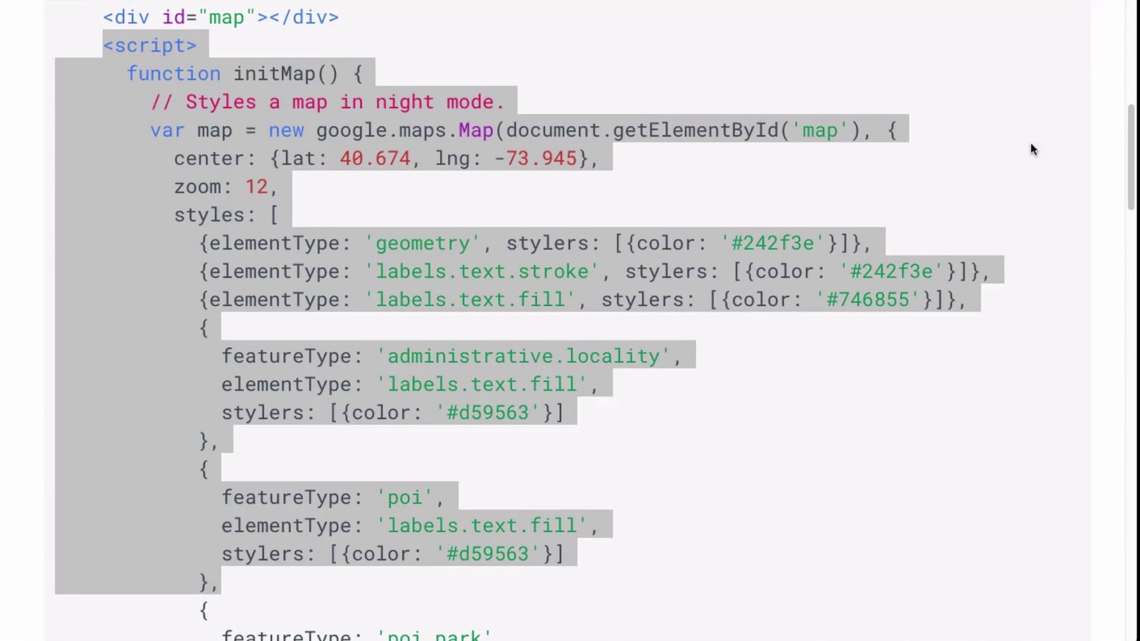
left_click(1050, 175)
left_click_drag(1124, 139, 1104, 237)
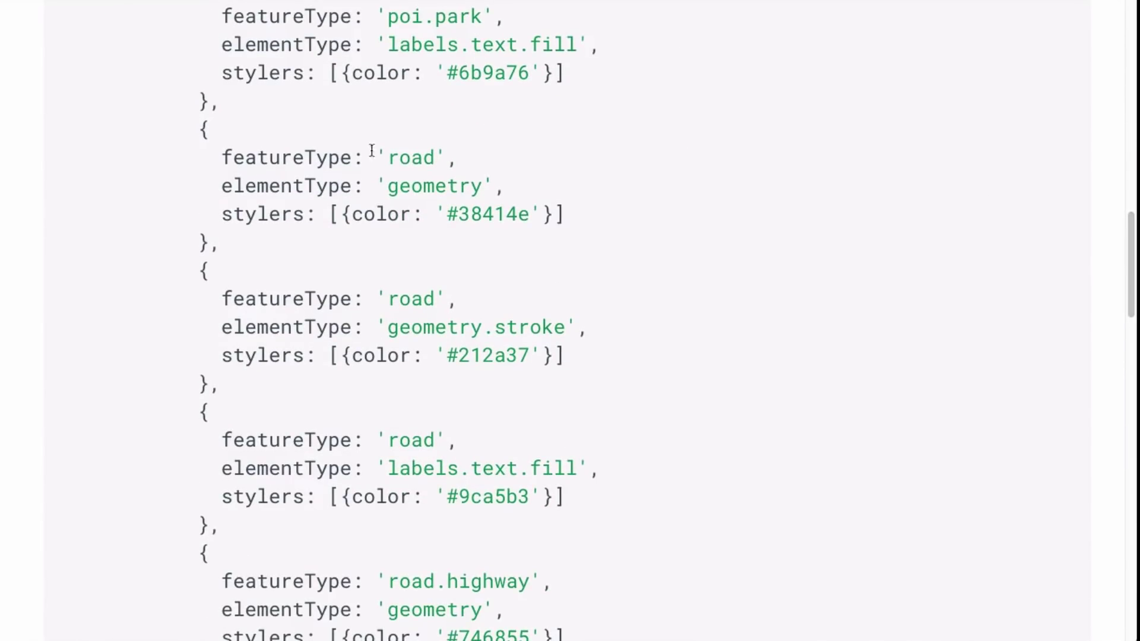
left_click_drag(1127, 235, 987, 482)
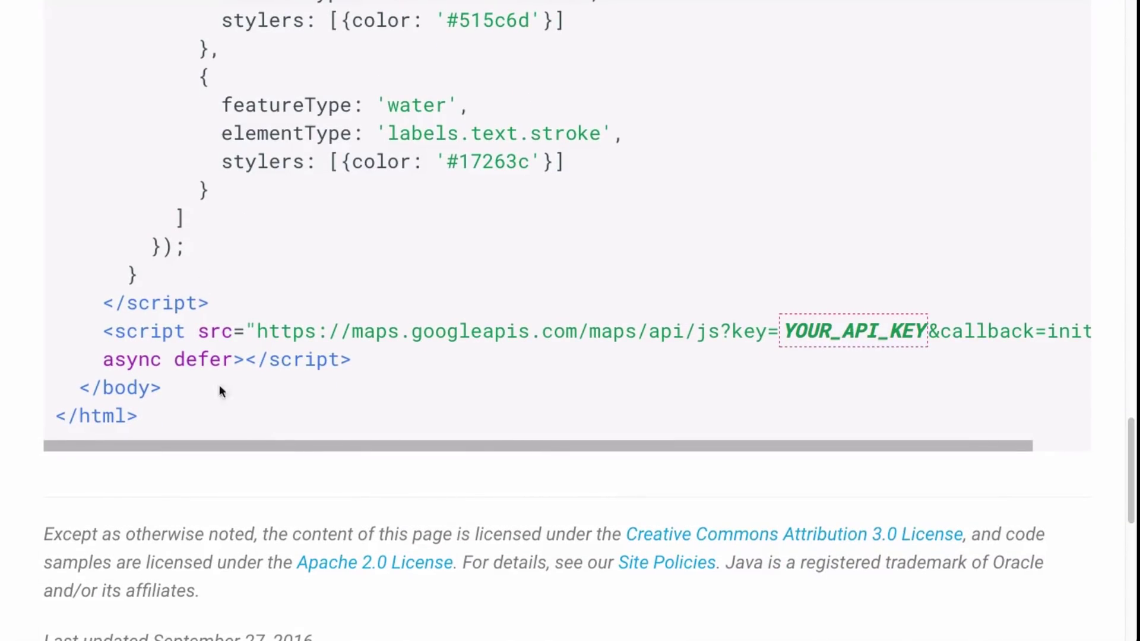
Replace the YOUR_API_KEY placeholder in the sample's API script tag with the Testing project's browser API key
left_click_drag(107, 332, 944, 330)
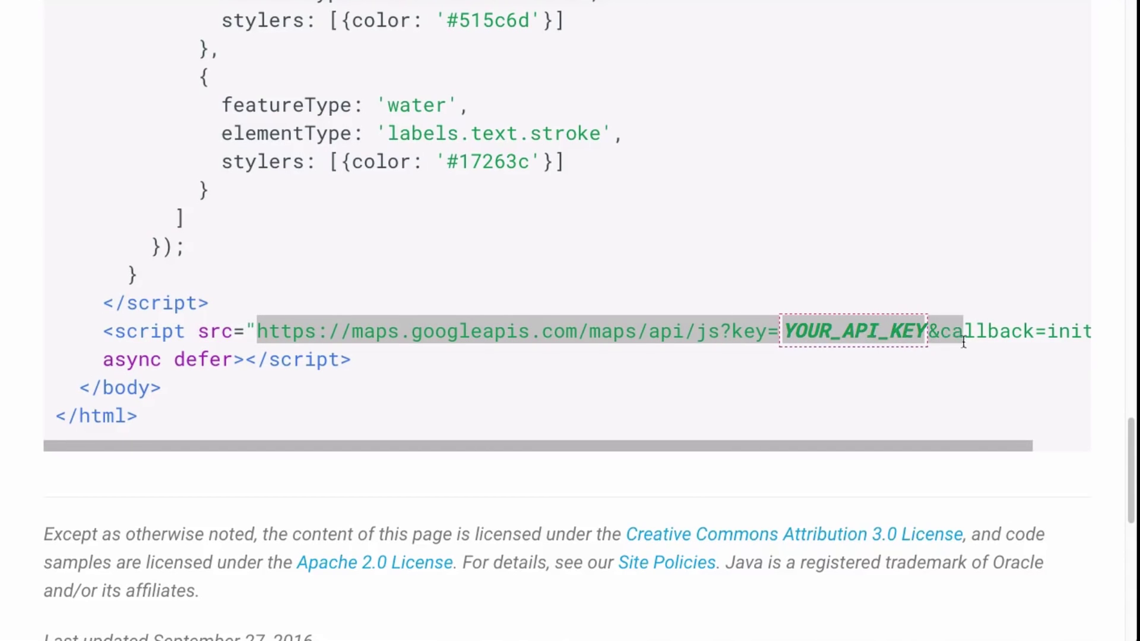
left_click(921, 394)
left_click_drag(504, 446, 558, 444)
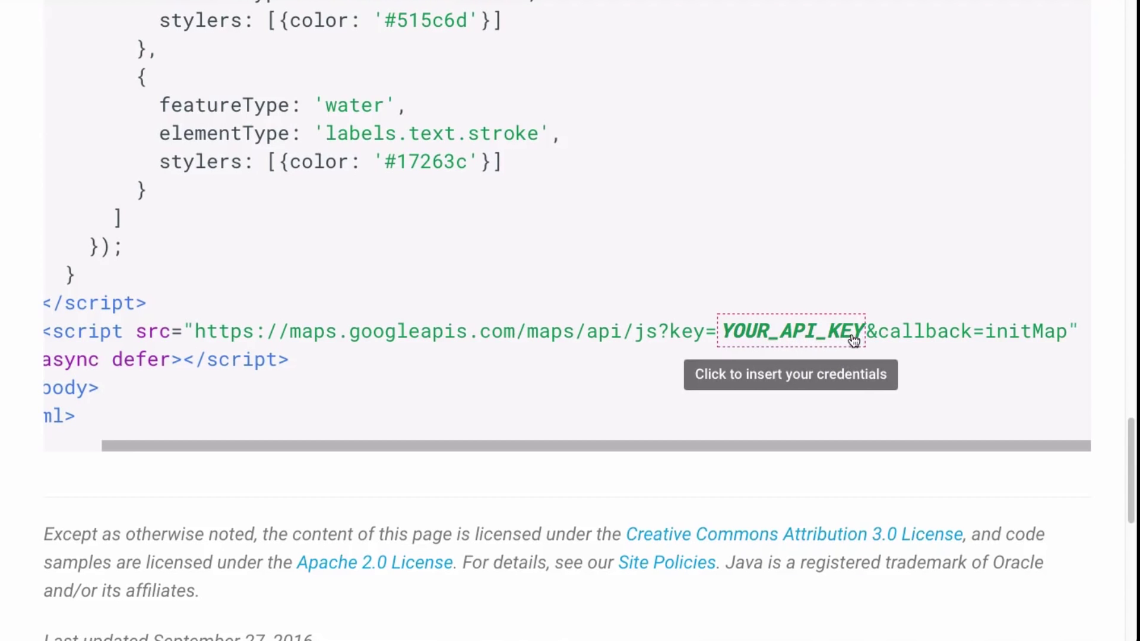
left_click(797, 338)
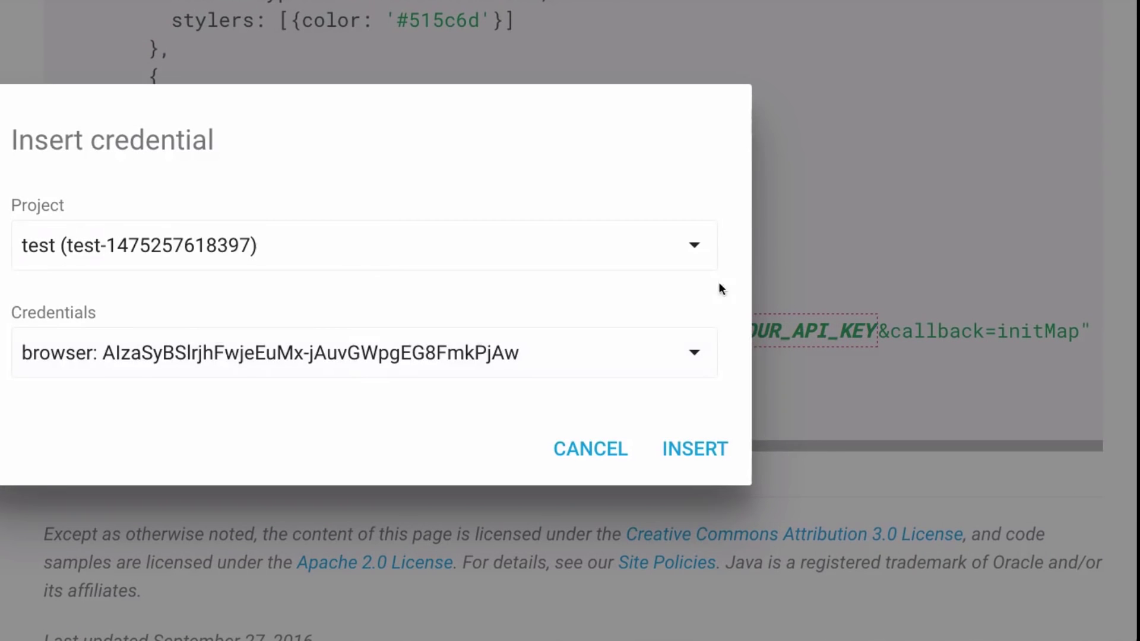
left_click(698, 243)
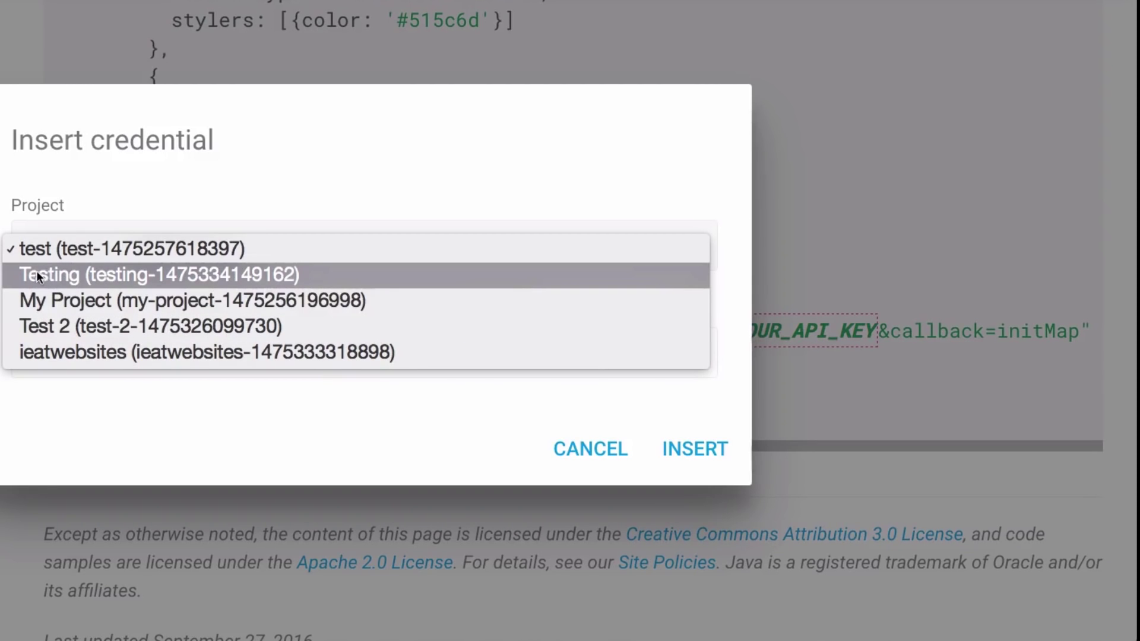
left_click(119, 275)
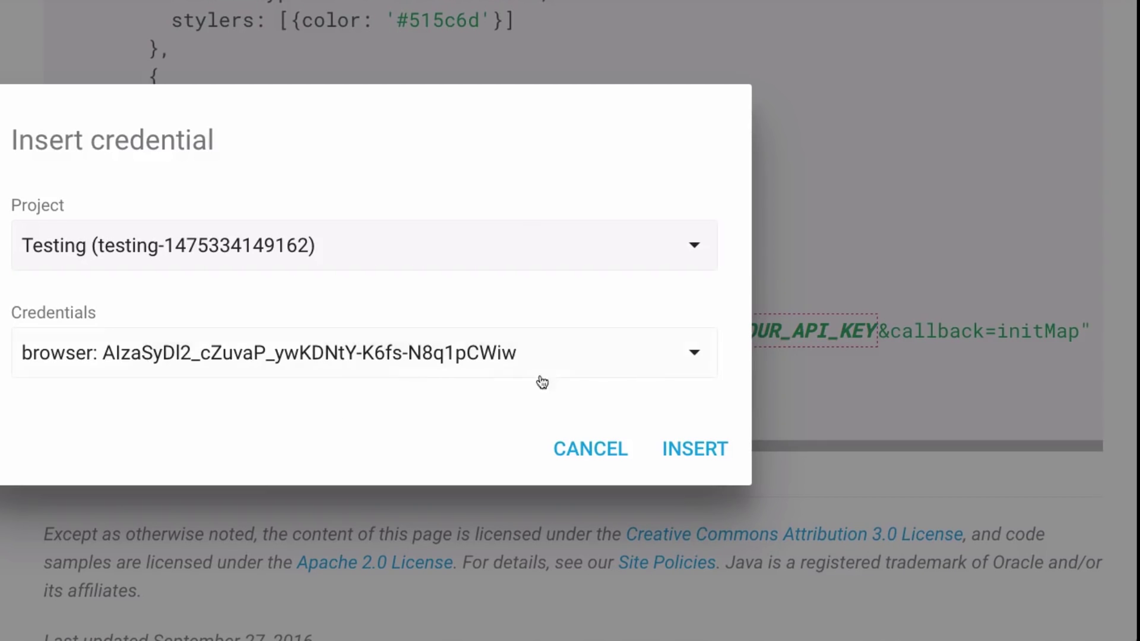
left_click(701, 447)
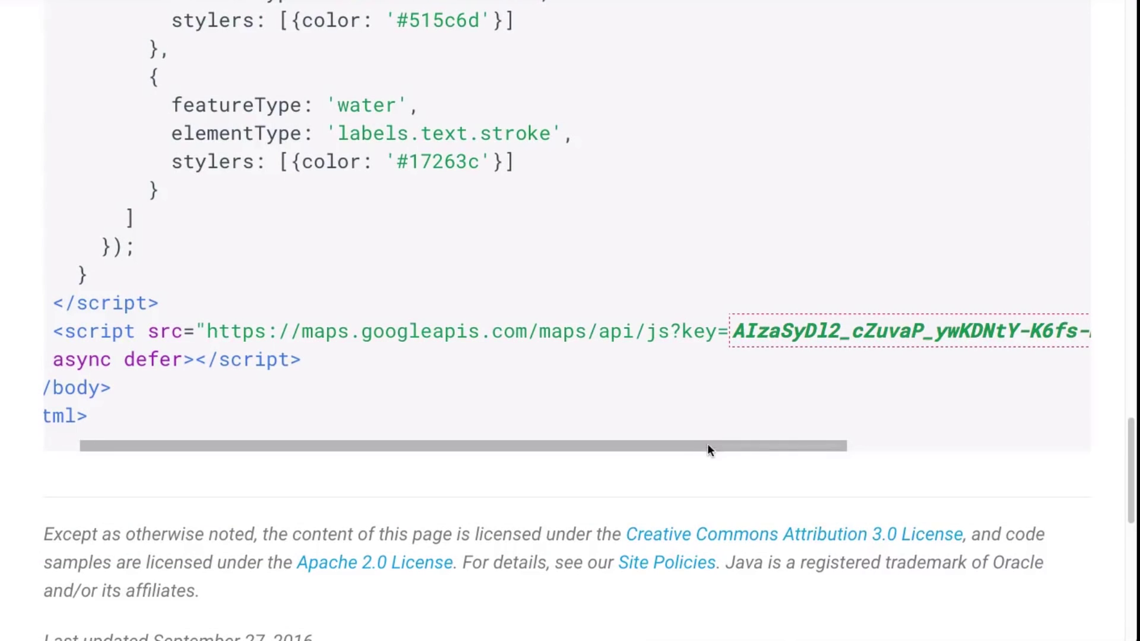
Examine the night mode sample's API script tag through its callback=initMap parameter, plus the head, CSS rules and start of initMap
left_click_drag(821, 446, 1066, 444)
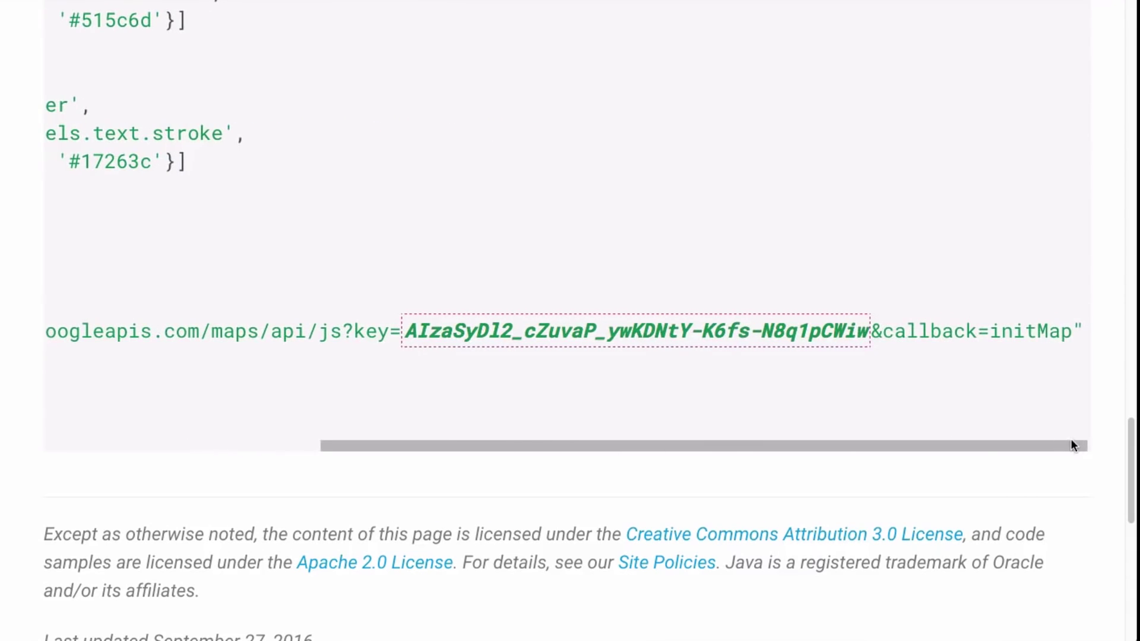
left_click_drag(830, 449, 359, 439)
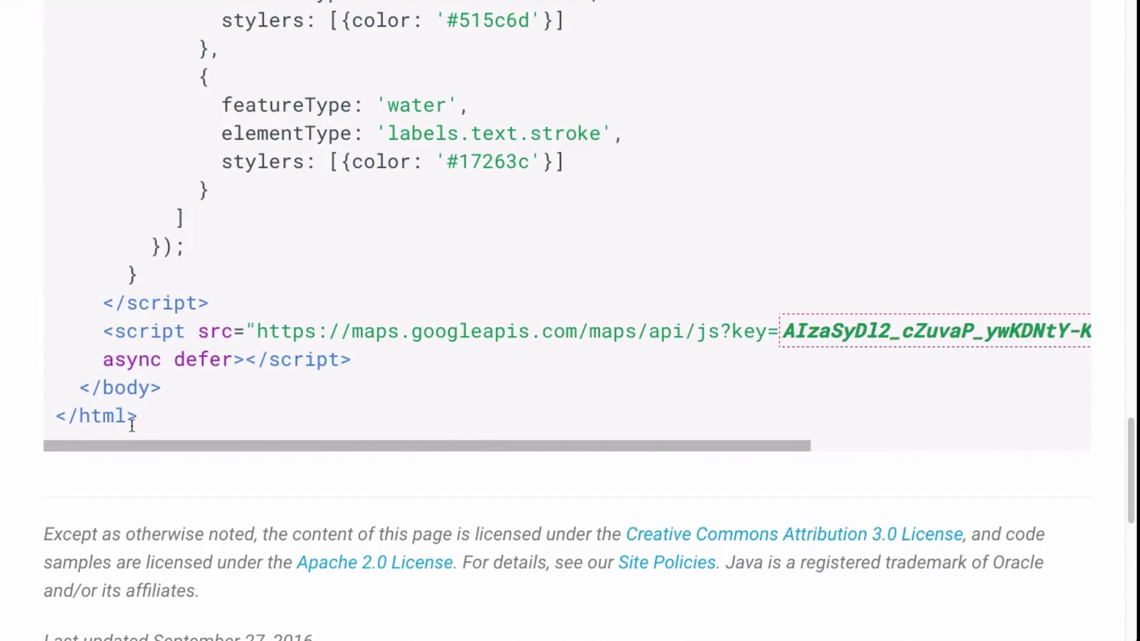
scroll(402, 237, "up", 5)
scroll(410, 237, "up", 20)
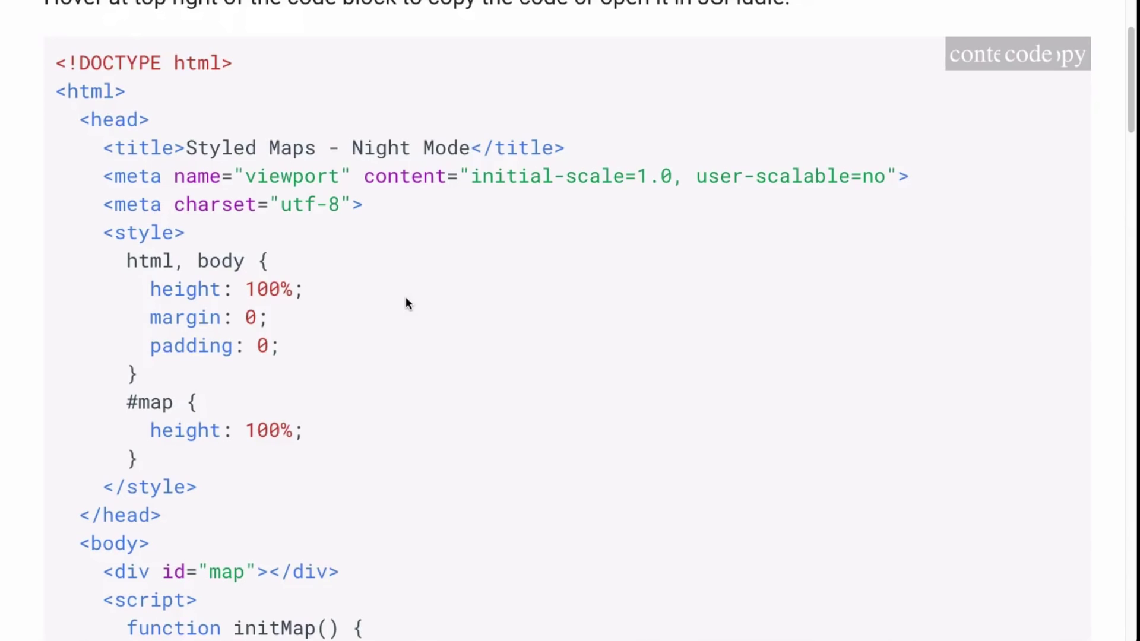
scroll(406, 299, "down", 3)
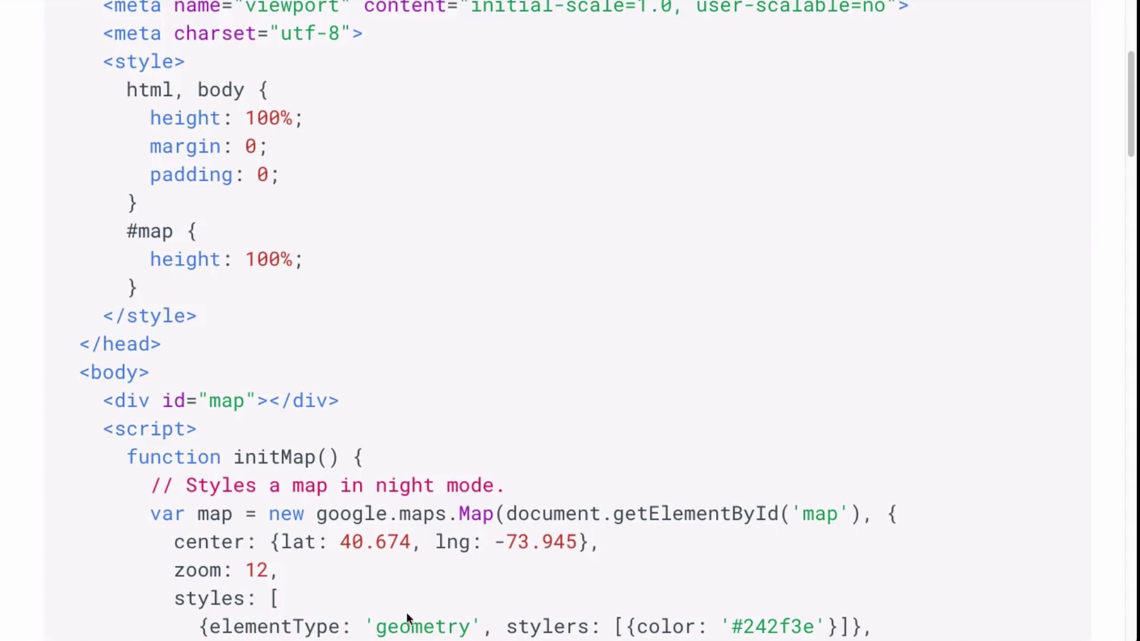
Switch to the code editor and examine the stylesheet link in map.html and the html, body and #ieatmaps rules in style.css
left_click(428, 623)
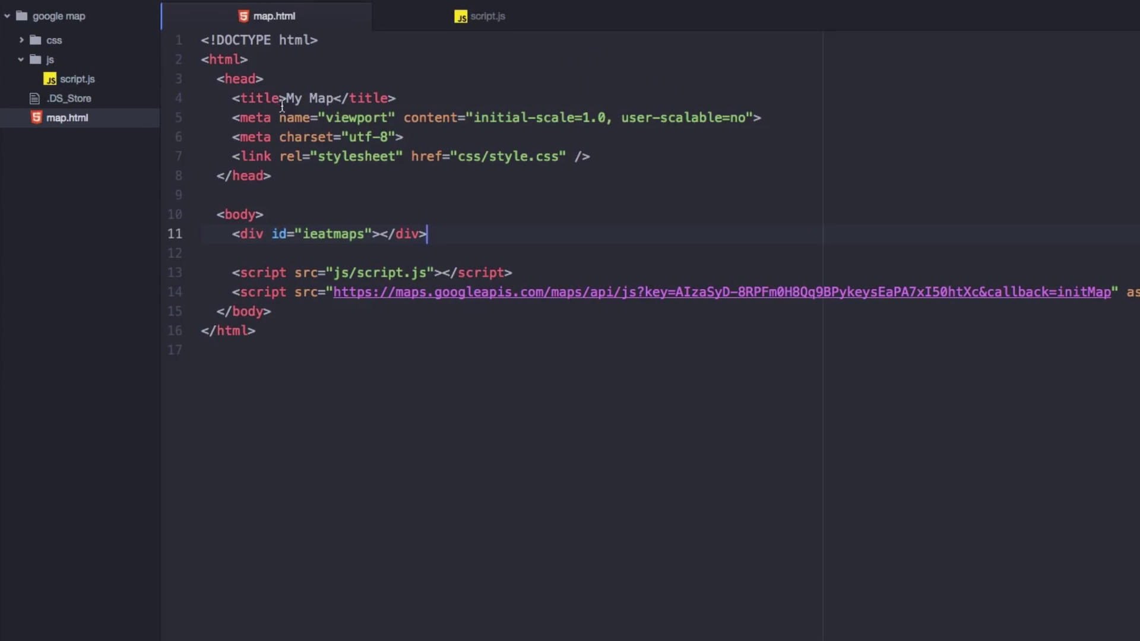
left_click_drag(232, 156, 657, 154)
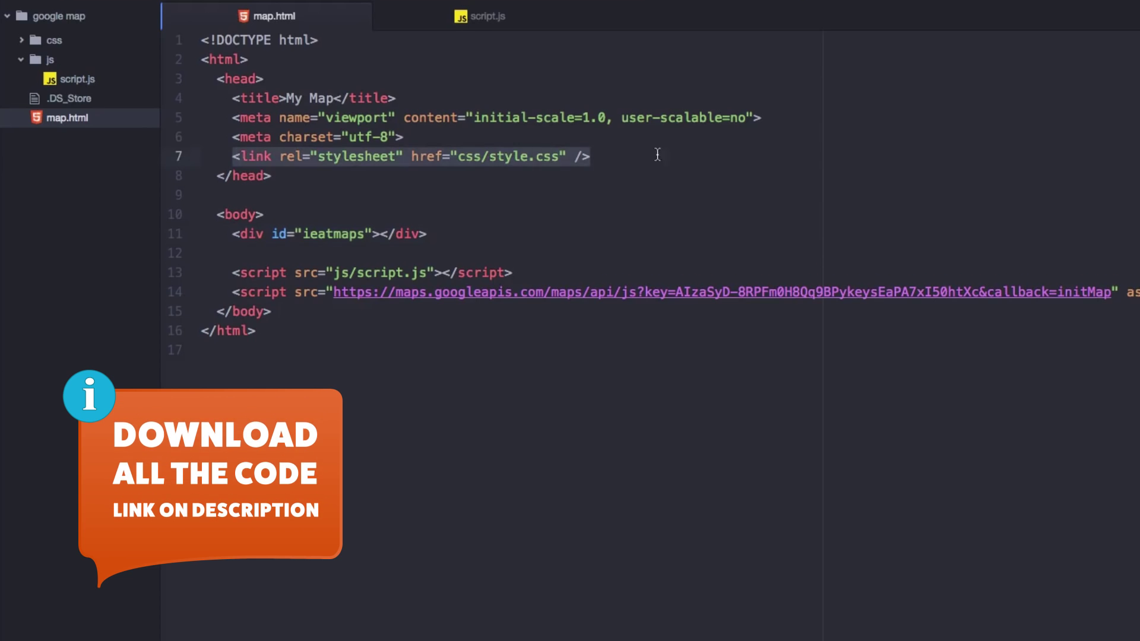
left_click(526, 184)
left_click(27, 43)
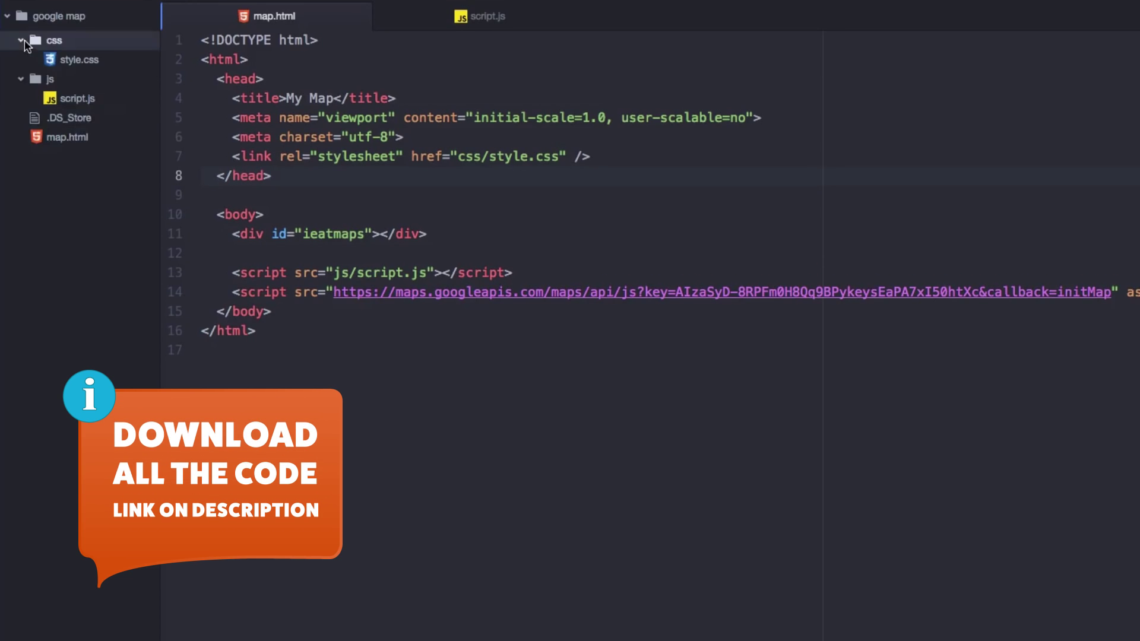
left_click(73, 60)
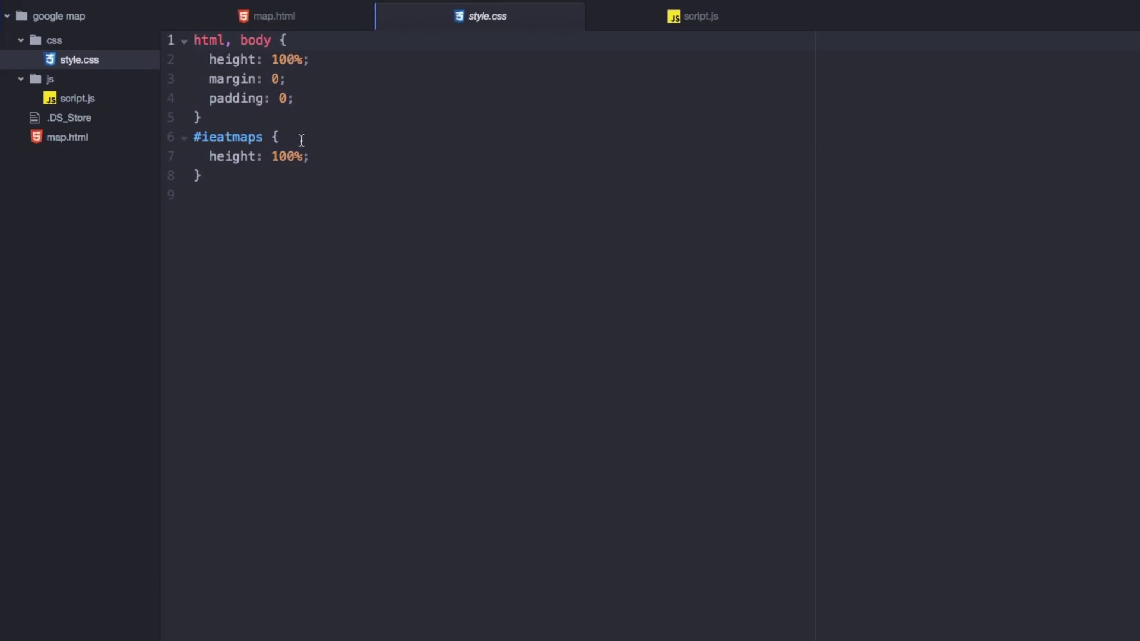
left_click_drag(291, 67, 302, 181)
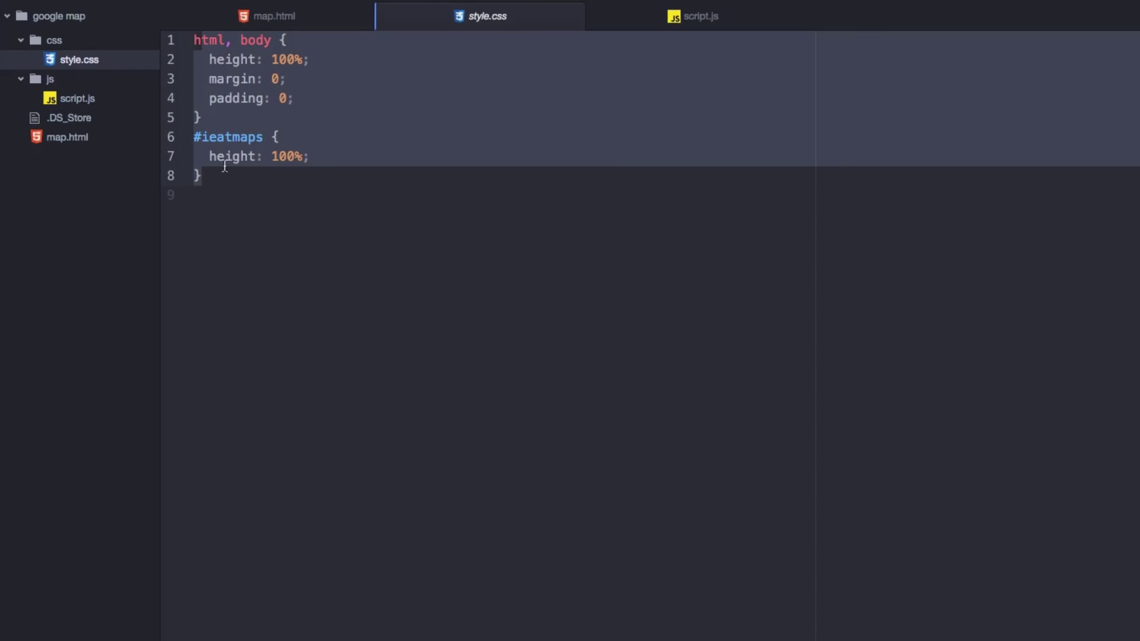
Return to map.html and examine the div with id "ieatmaps", the js/script.js tag and the Google Maps API script tag
left_click(68, 137)
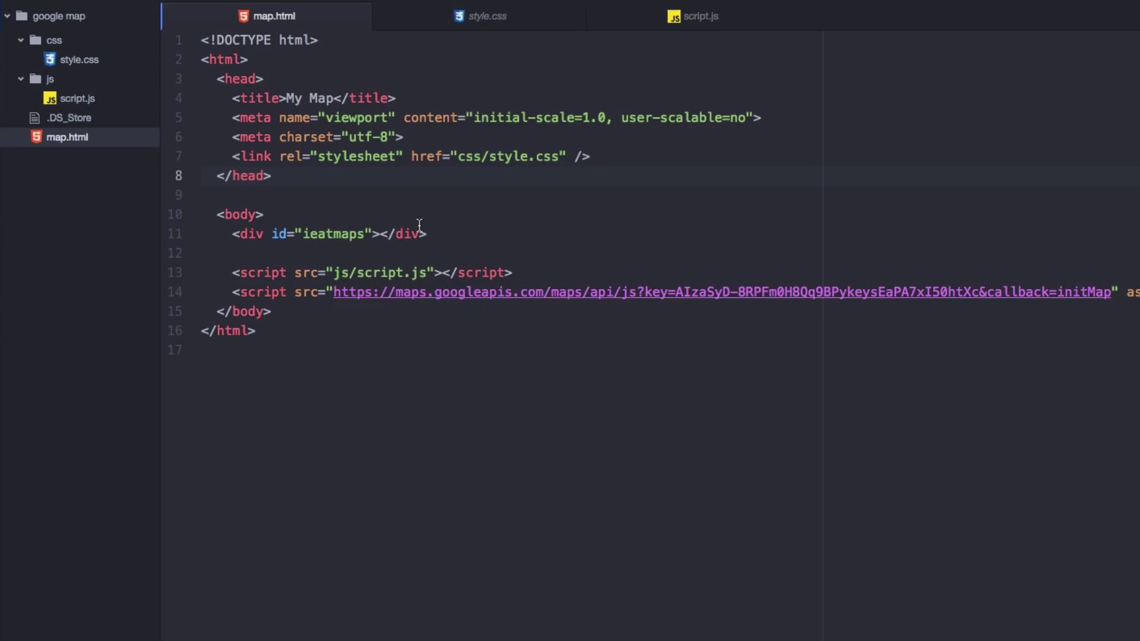
left_click_drag(232, 234, 461, 232)
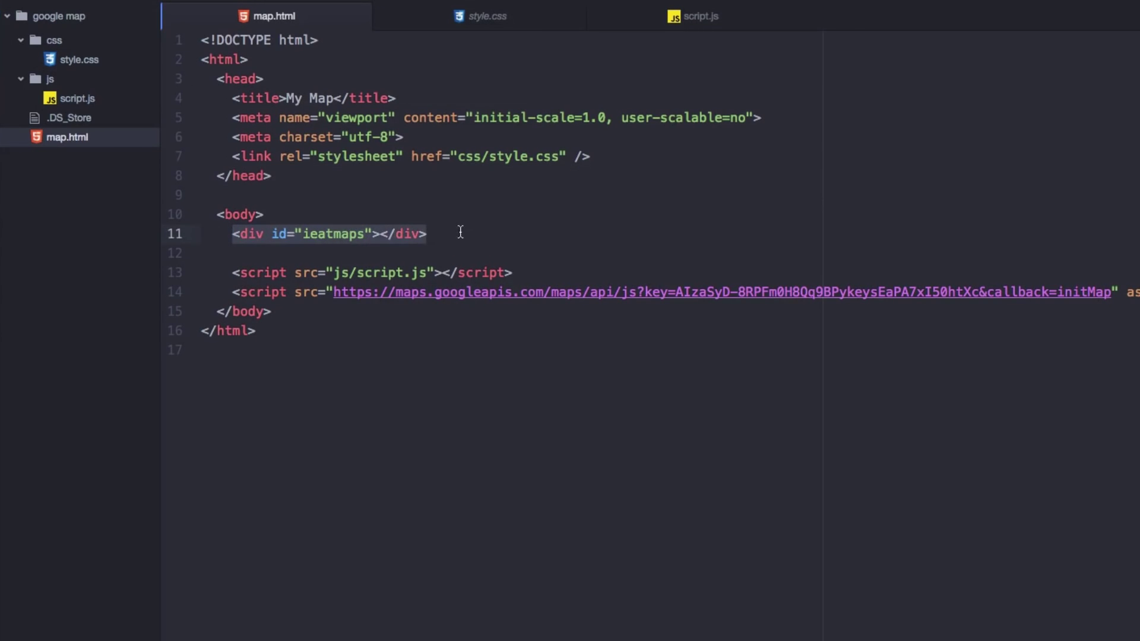
left_click(448, 236)
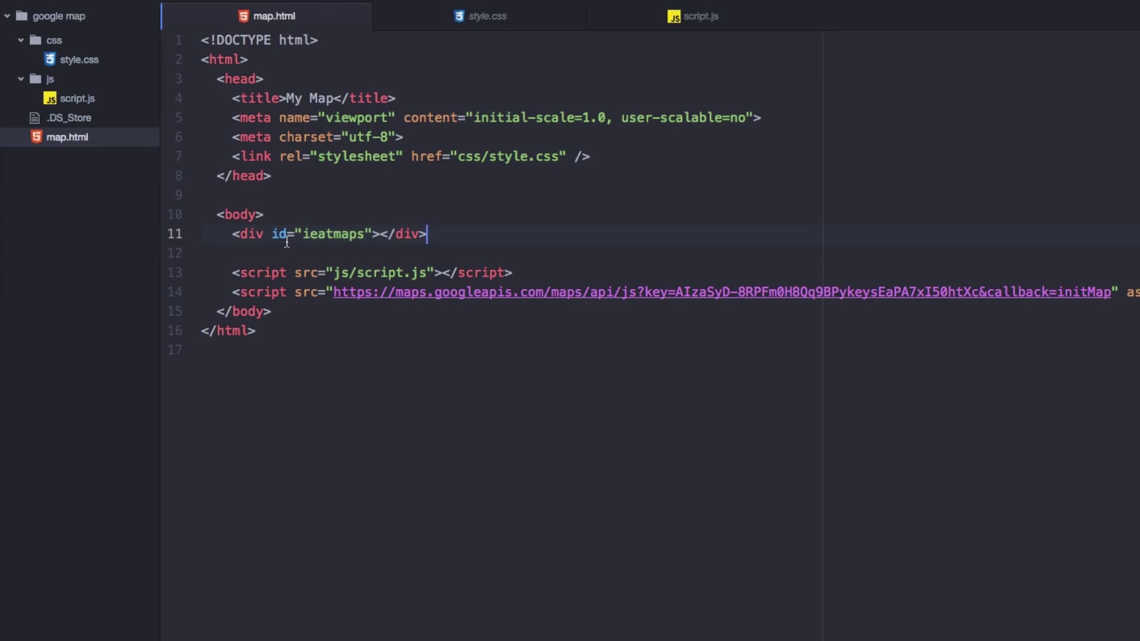
left_click_drag(303, 233, 379, 234)
left_click(451, 234)
left_click_drag(515, 273, 235, 272)
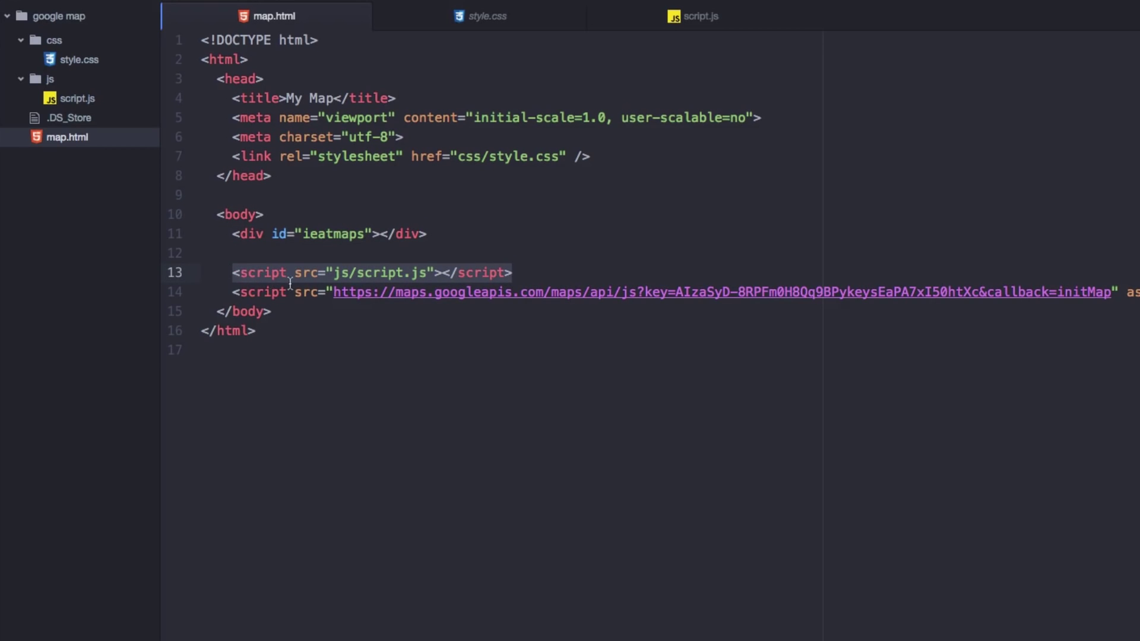
left_click_drag(229, 291, 979, 291)
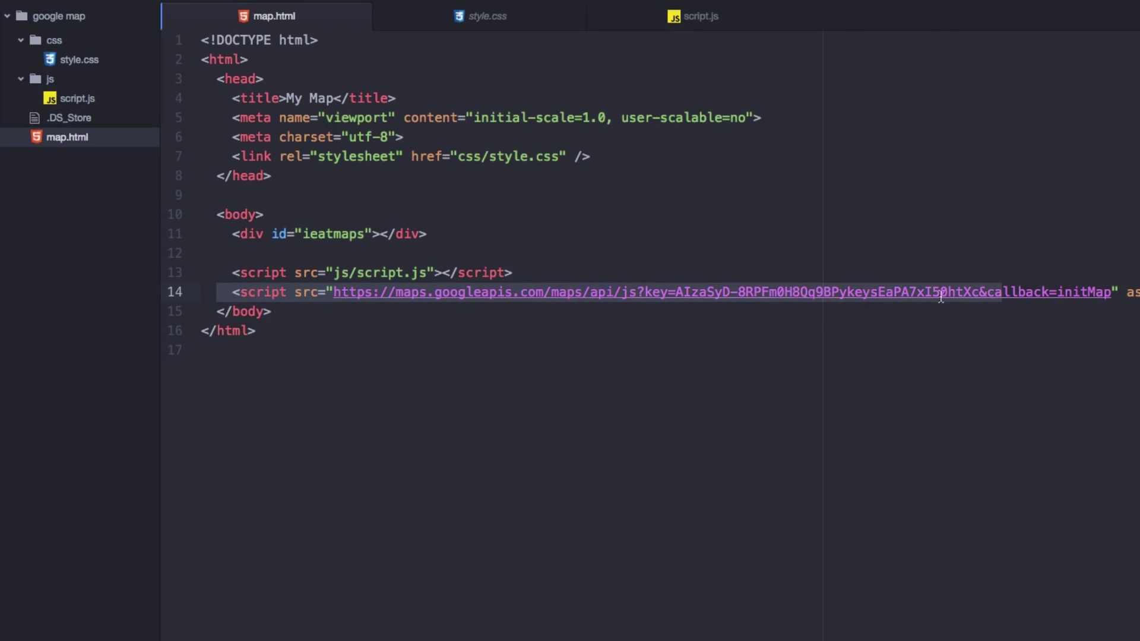
left_click(955, 354)
left_click(302, 307)
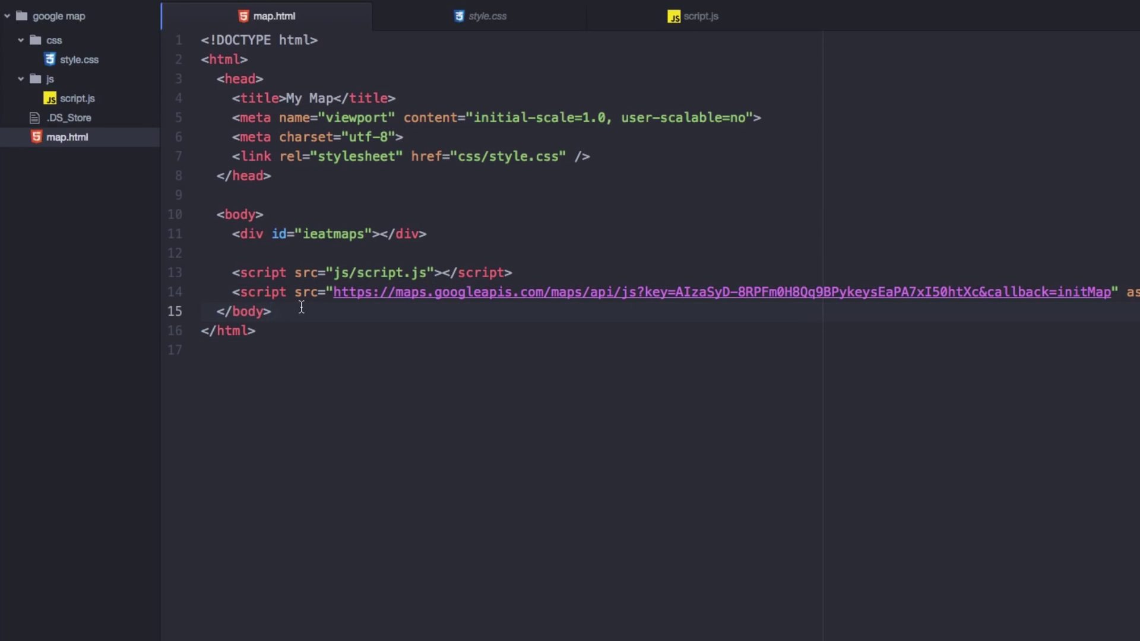
Open script.js and examine the empty styles array between its opening and closing brackets in initMap
left_click(95, 99)
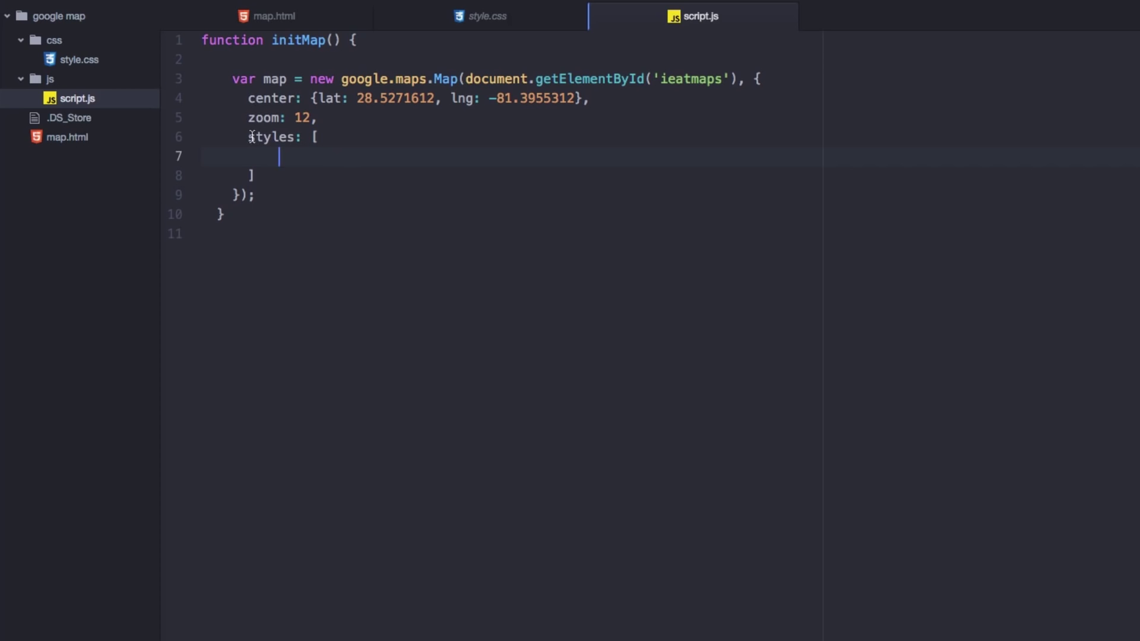
left_click_drag(248, 136, 313, 137)
left_click(313, 137)
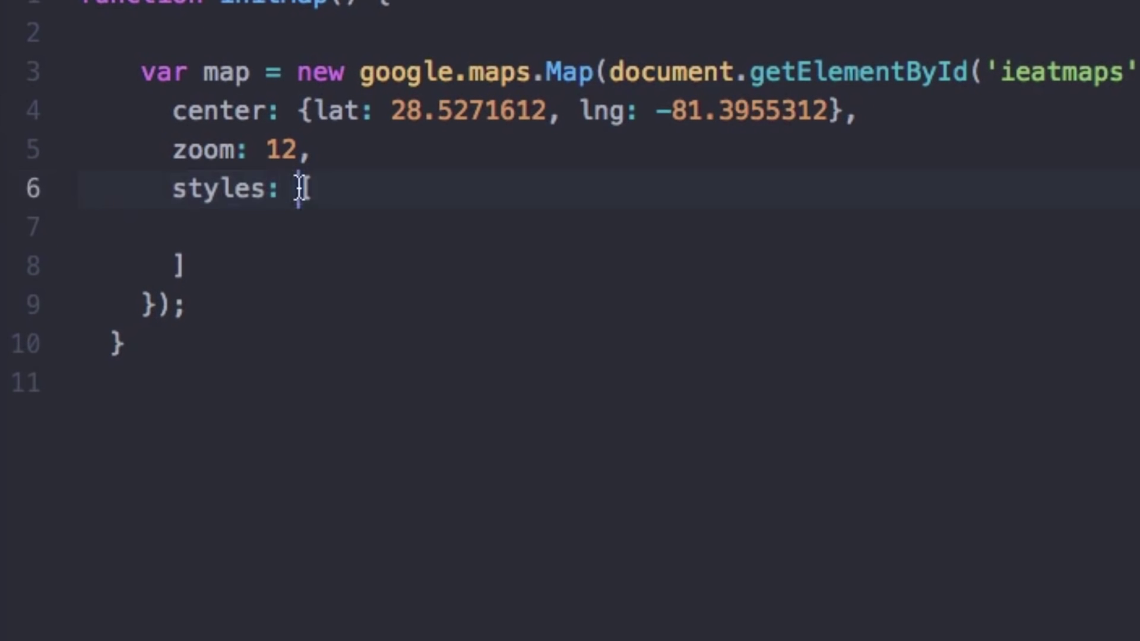
left_click(175, 263)
left_click(265, 224)
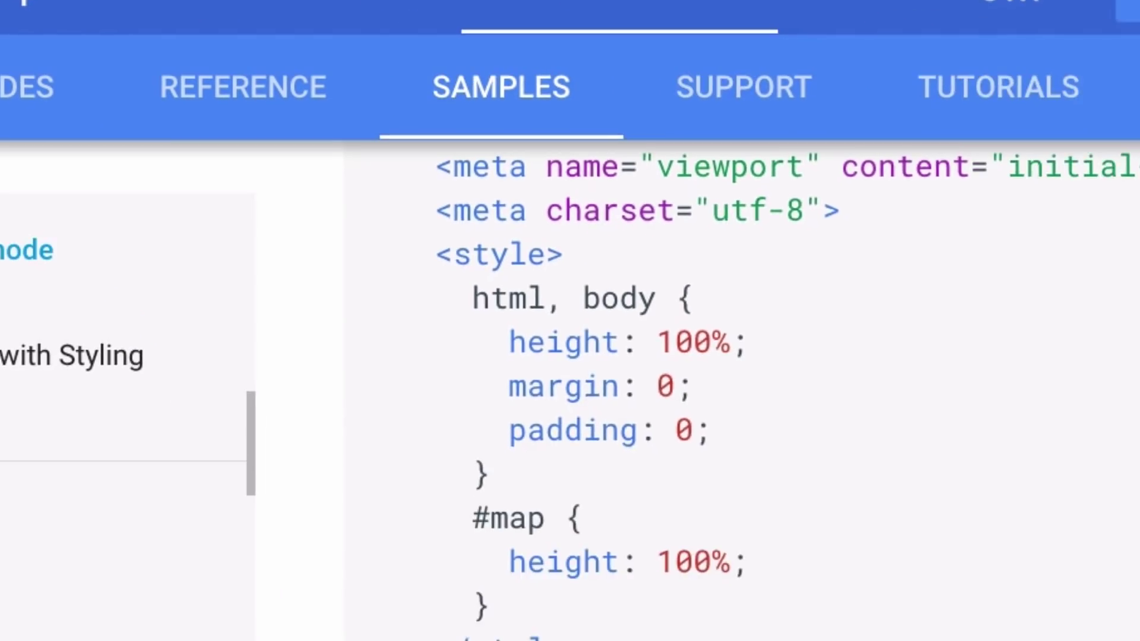
Switch to the browser's night mode sample and examine its styles array from the opening bracket to the closing bracket
scroll(1131, 139, "down", 10)
left_click_drag(1130, 139, 1131, 143)
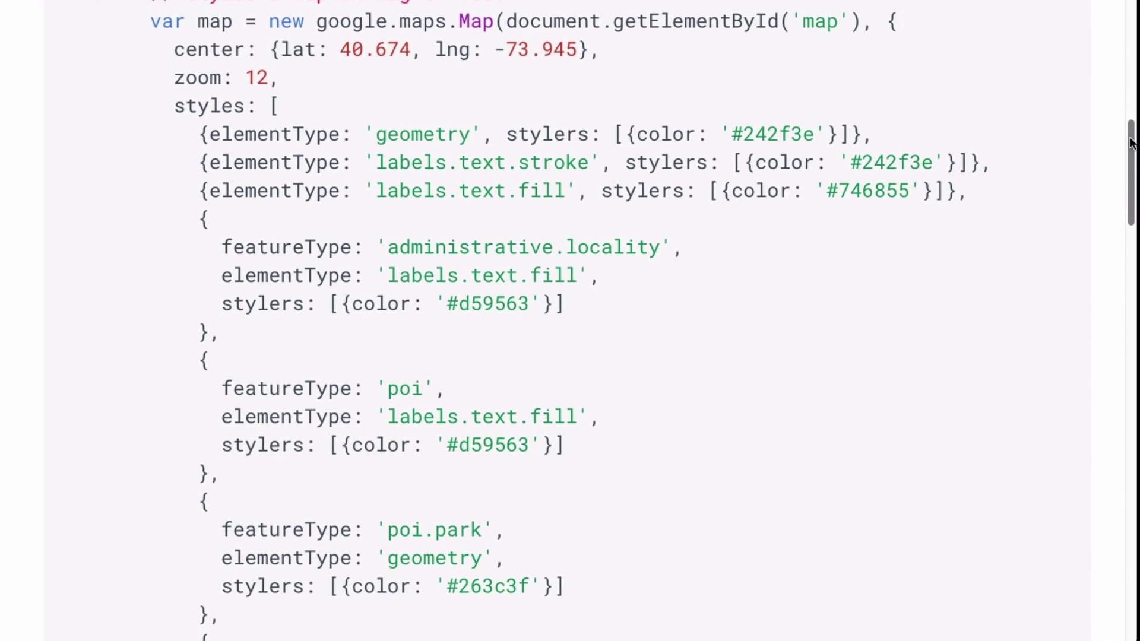
left_click_drag(178, 107, 282, 108)
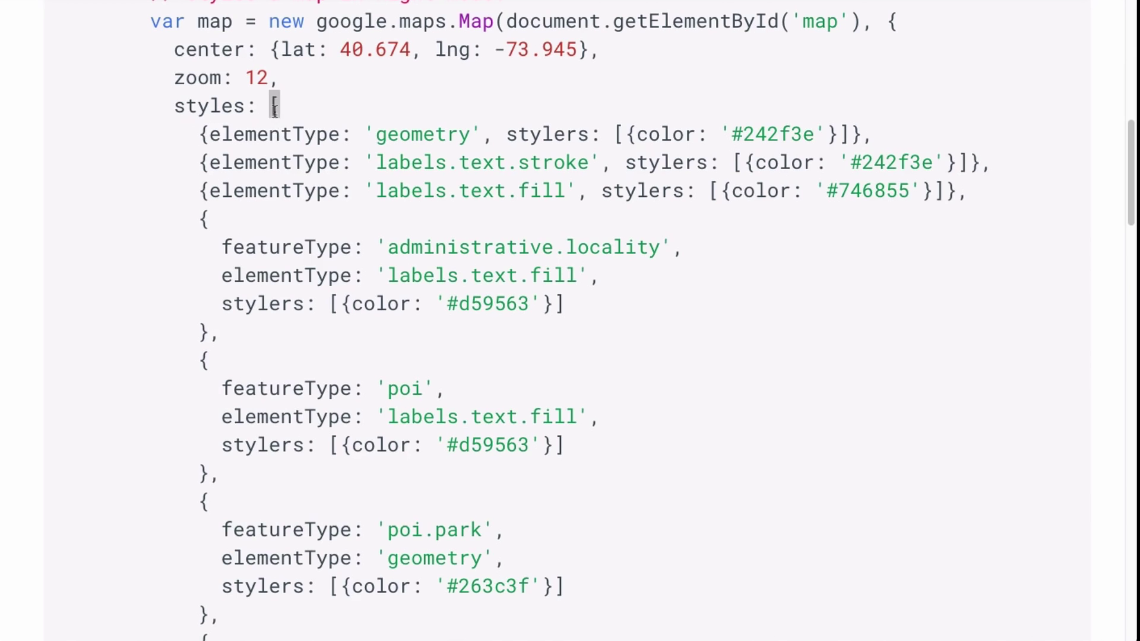
scroll(238, 128, "down", 1)
left_click_drag(199, 122, 196, 0)
scroll(363, 463, "down", 15)
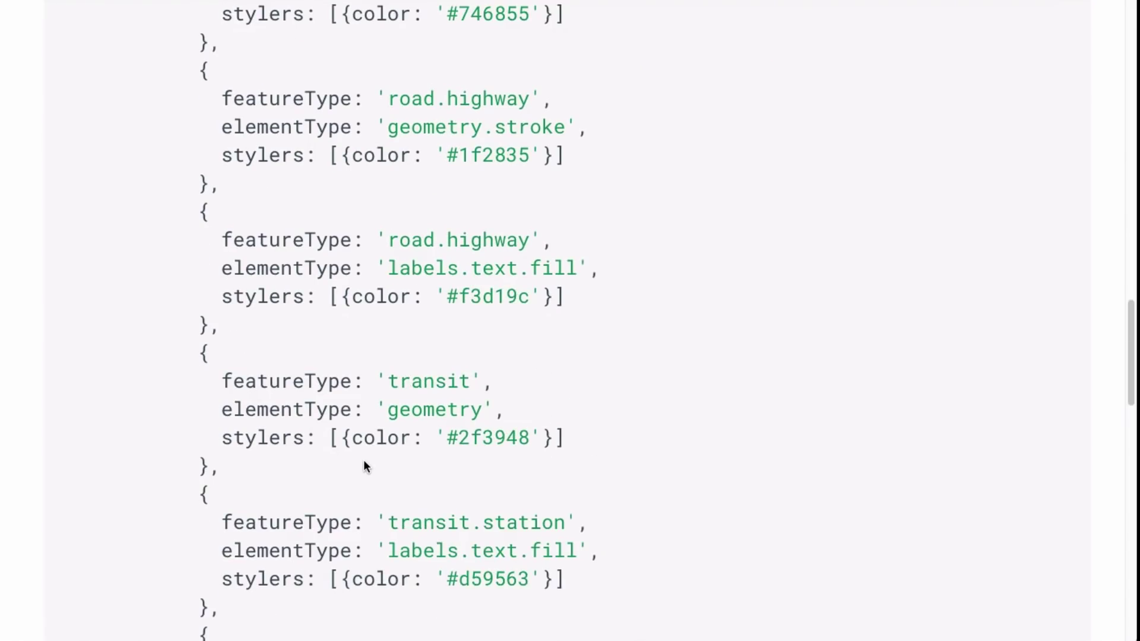
scroll(356, 452, "up", 1)
double_click(177, 294)
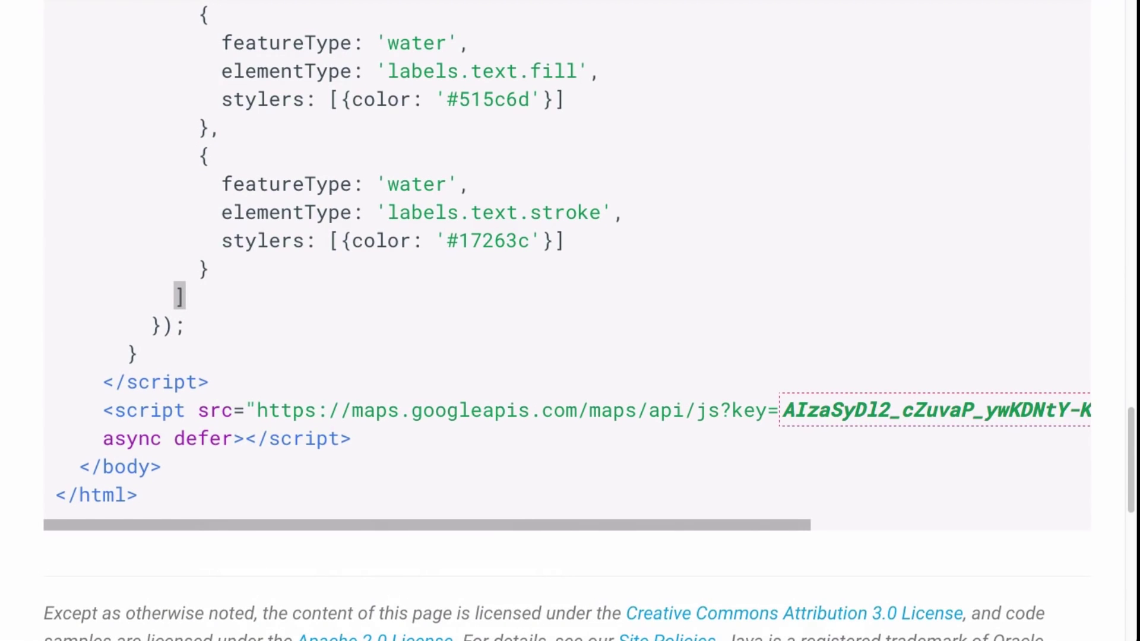
View the My Map page in the browser, pan it around Orlando, and return to script.js in the code editor
left_click(417, 600)
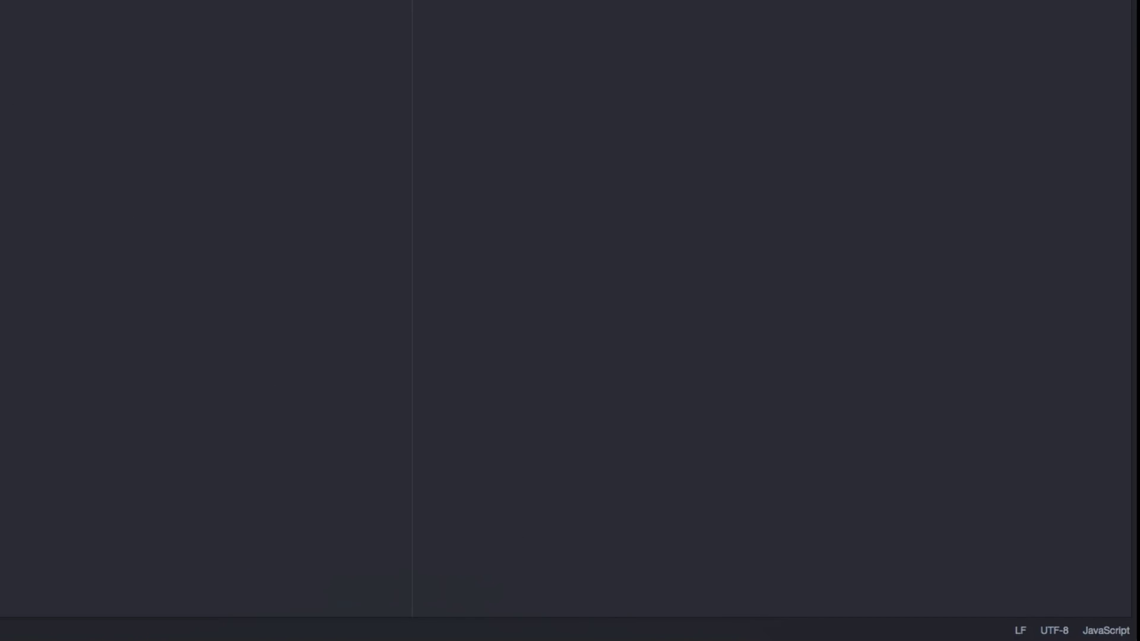
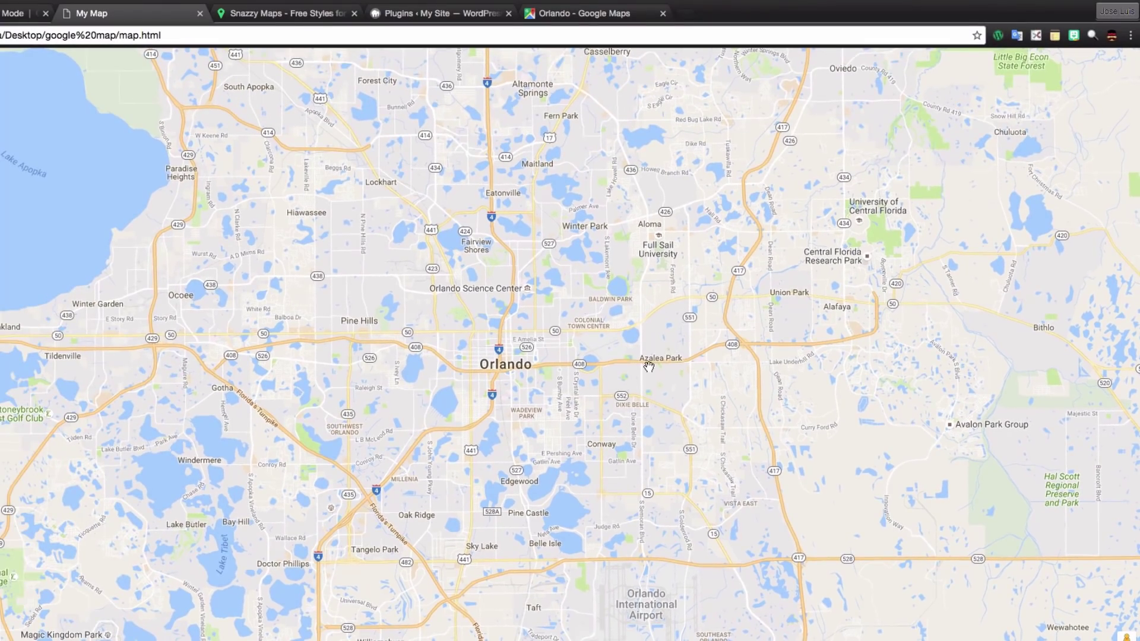
left_click_drag(638, 338, 594, 361)
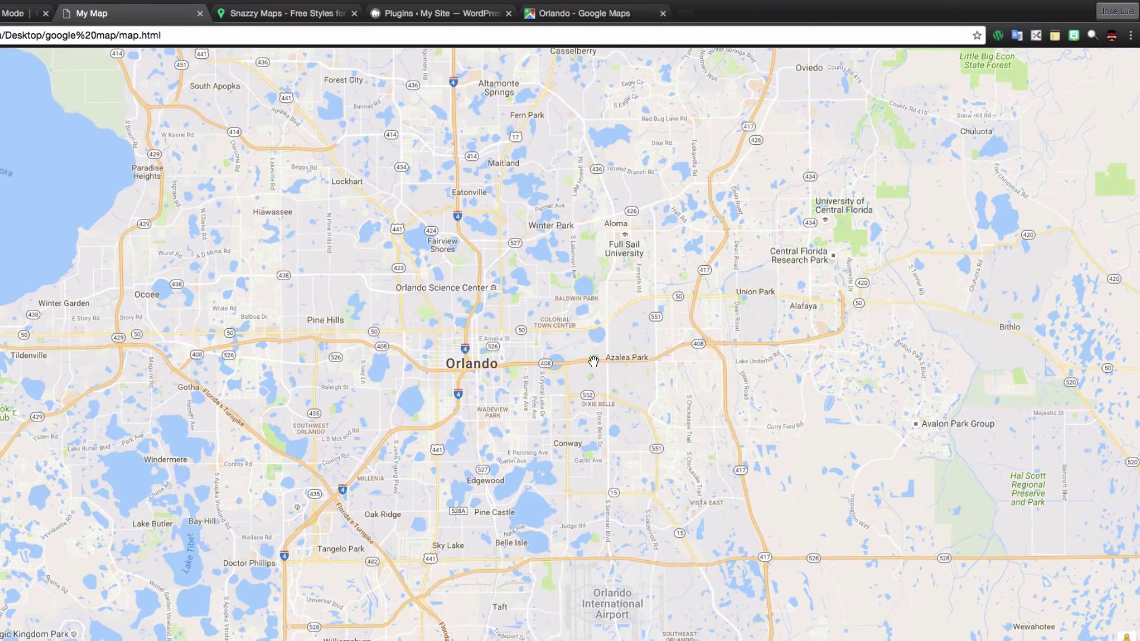
left_click(545, 631)
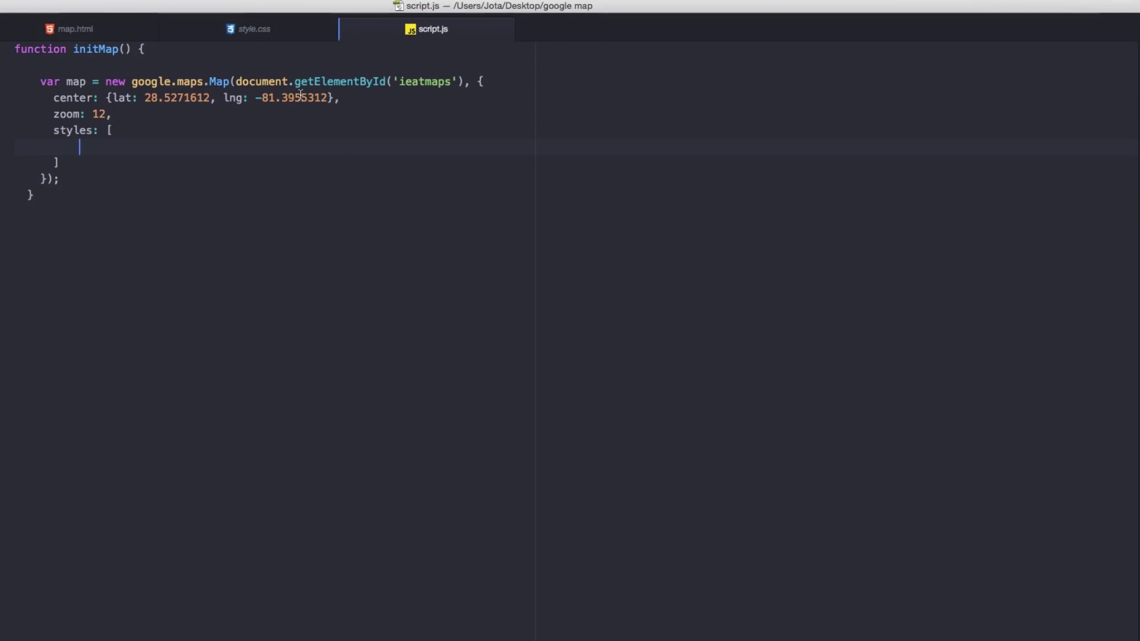
Switch to the browser, look up Orlando, FL in Google Maps, and select the latitude and longitude in the page address
left_click(285, 632)
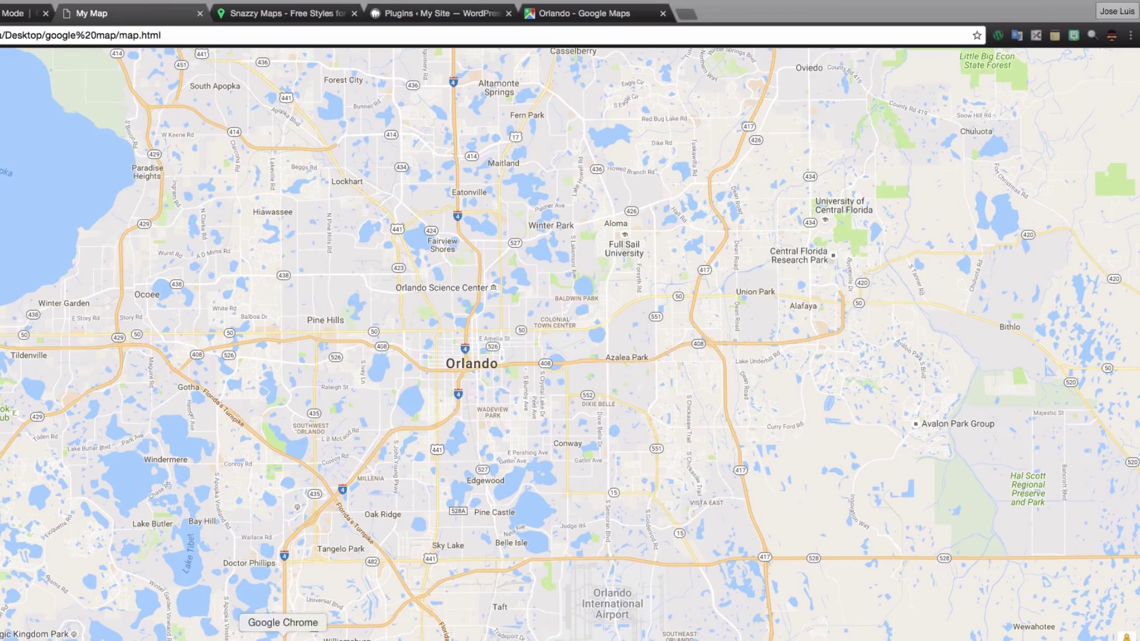
left_click(573, 18)
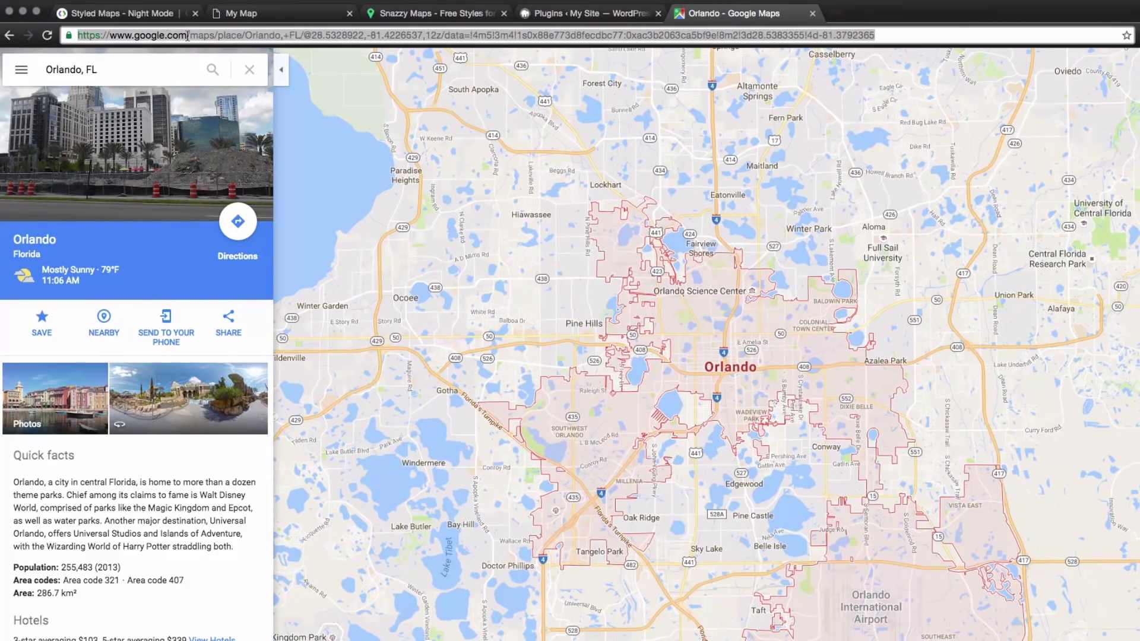
left_click(147, 64)
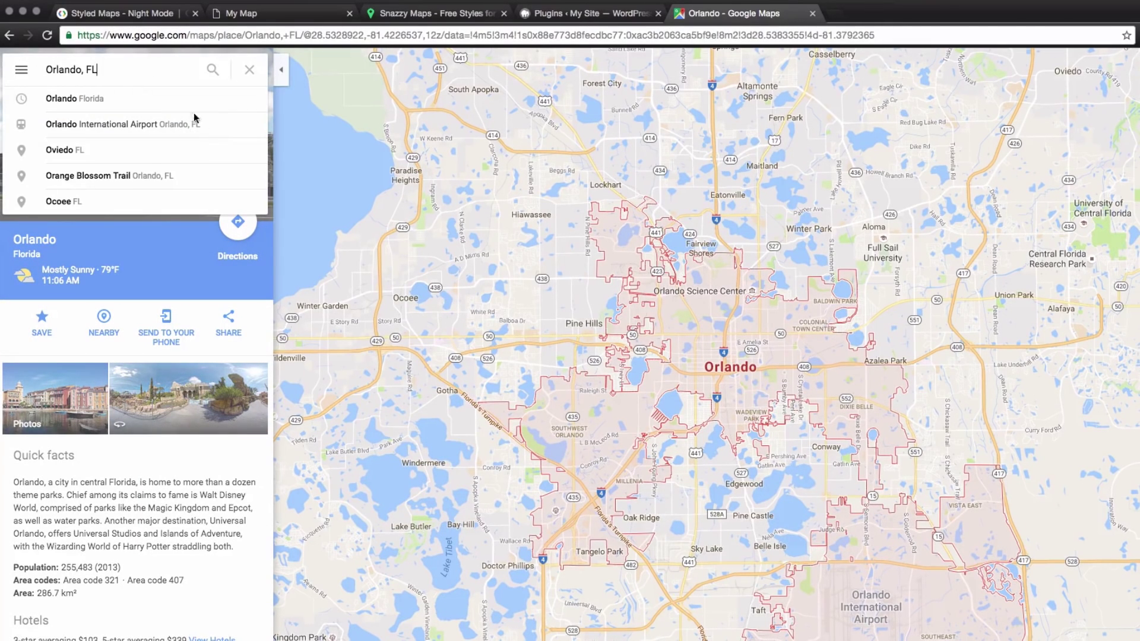
left_click(461, 218)
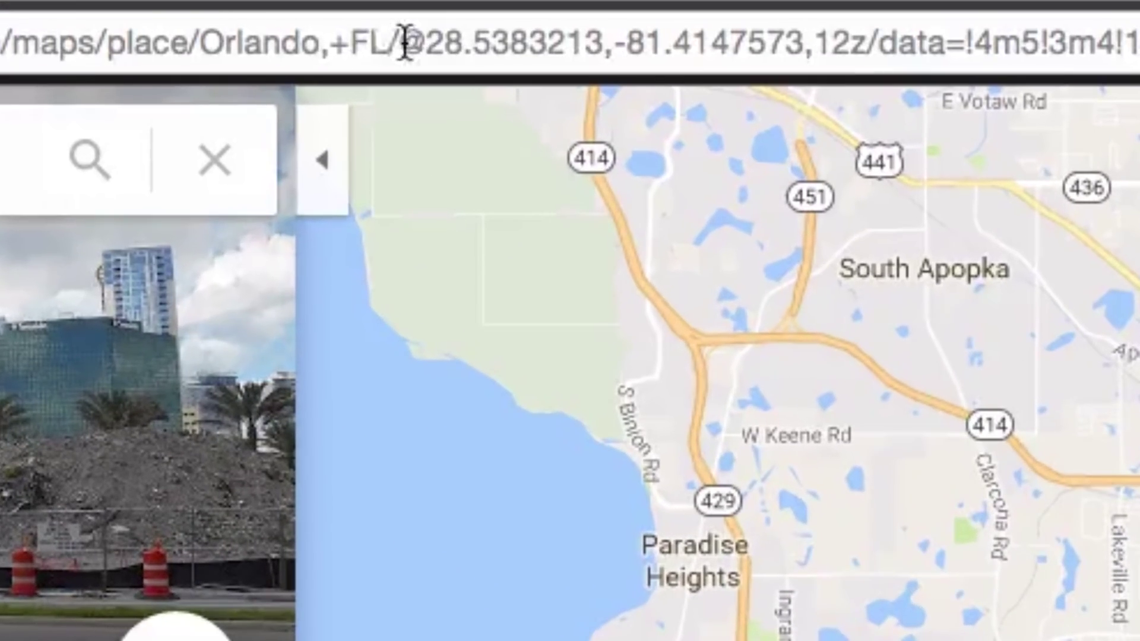
left_click_drag(310, 35, 319, 33)
left_click_drag(456, 43, 804, 55)
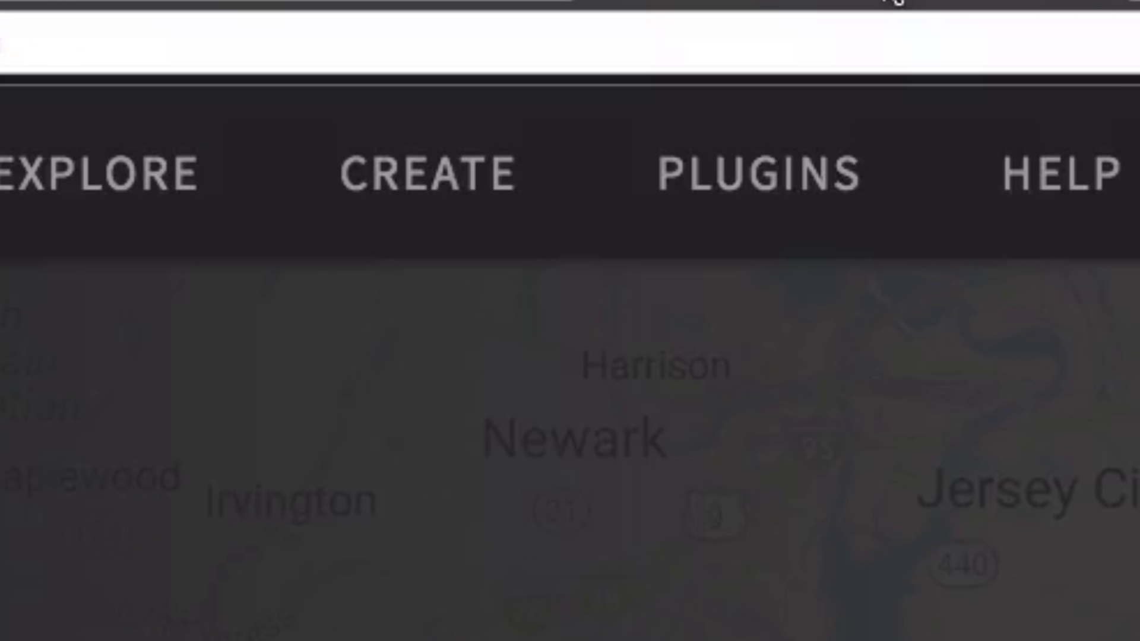
Switch to the code editor and examine the lat and lng values of the map center in script.js
left_click(469, 1)
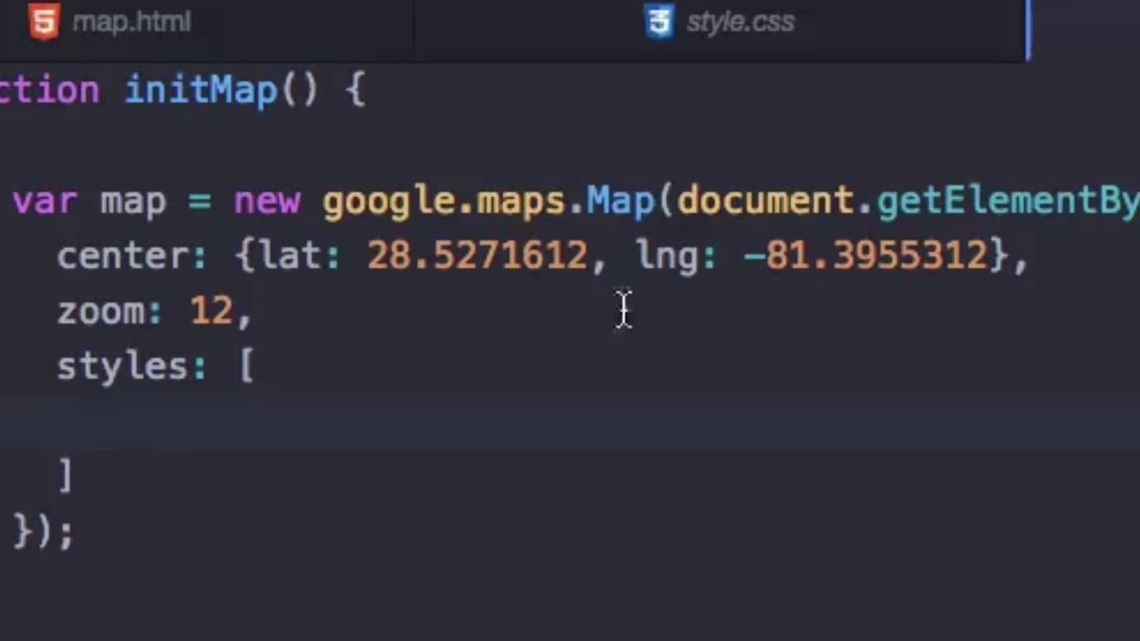
left_click_drag(368, 256, 938, 265)
left_click(944, 261)
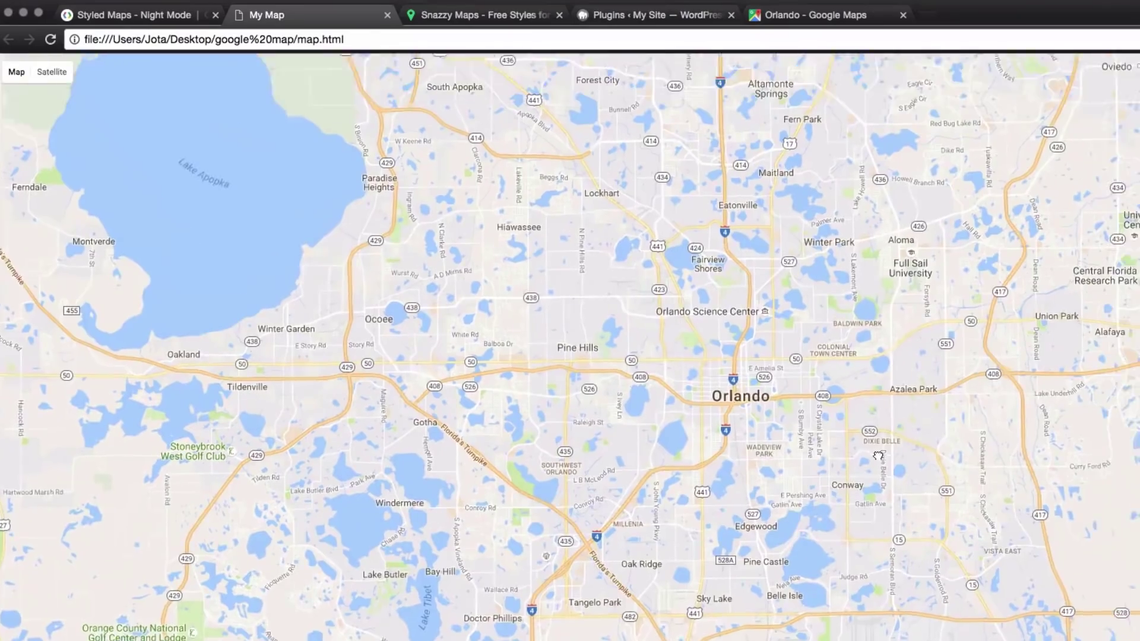
Pan the My Map page around Orlando in the browser, and open the Snazzy Maps site
left_click_drag(850, 222, 818, 232)
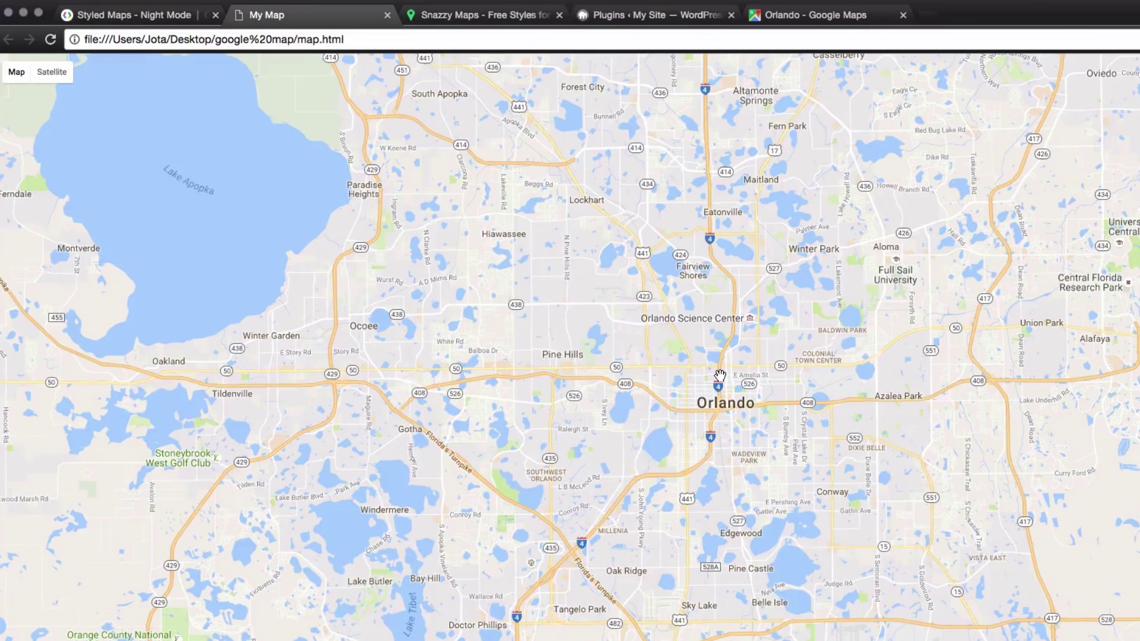
left_click(458, 23)
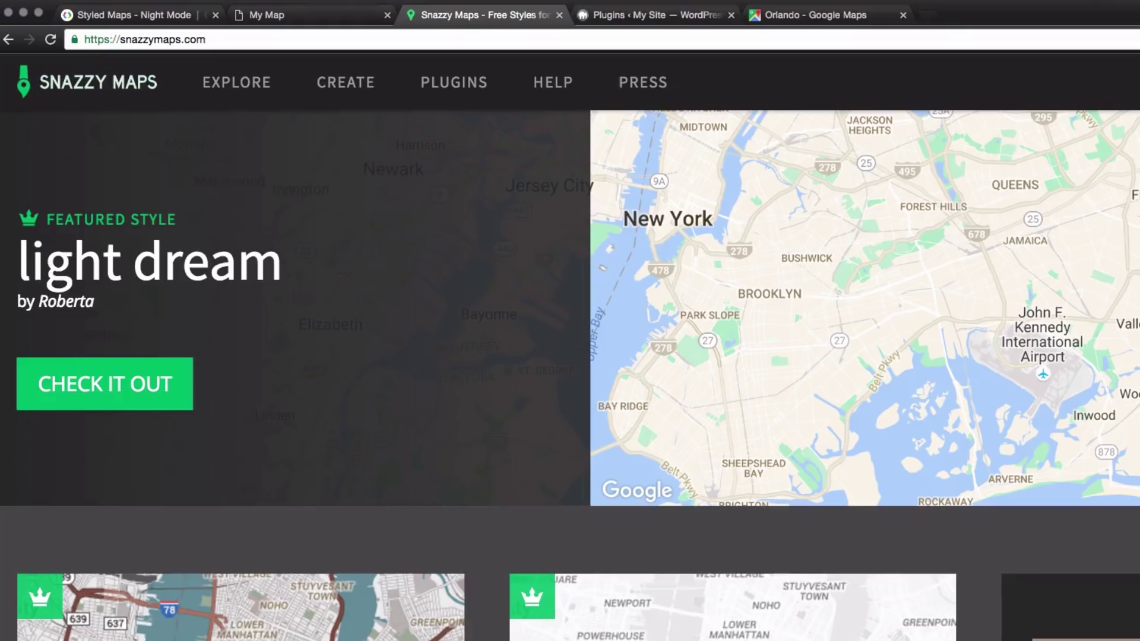
Browse the featured, most popular and most recent styles on the Snazzy Maps home page, and open the map style editor
scroll(569, 344, "down", 10)
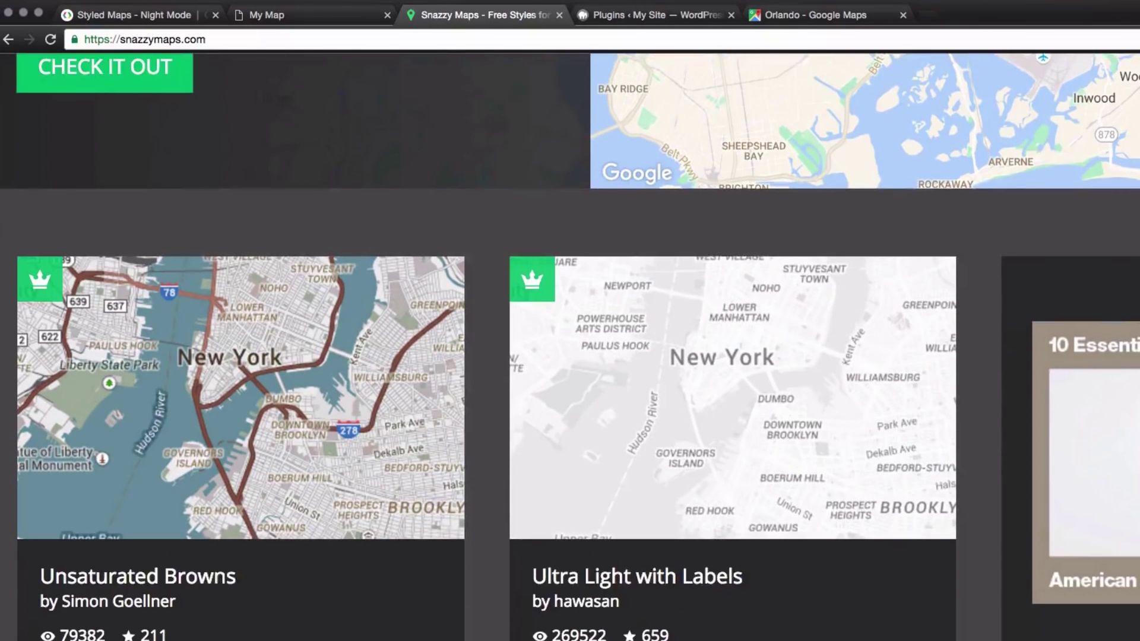
scroll(569, 344, "down", 10)
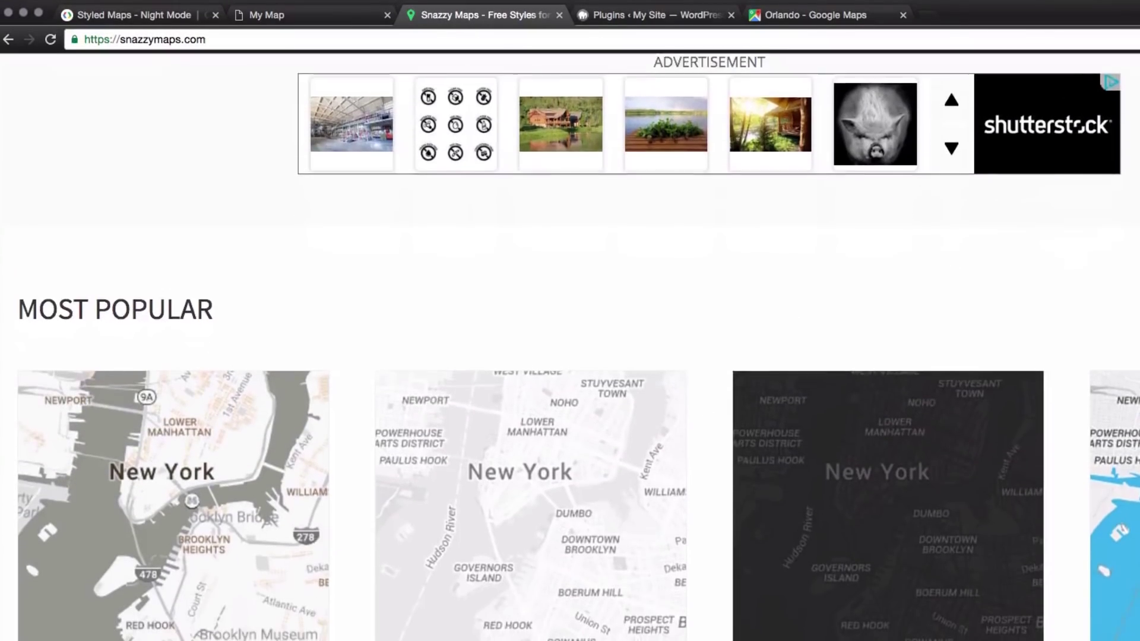
scroll(570, 344, "down", 10)
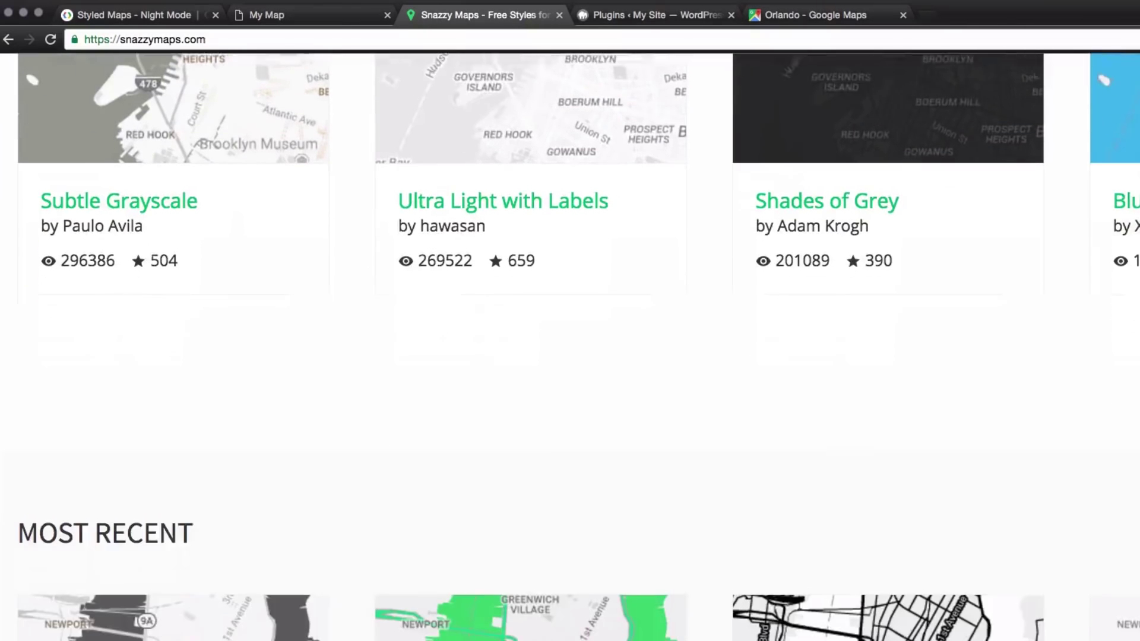
scroll(568, 301, "up", 20)
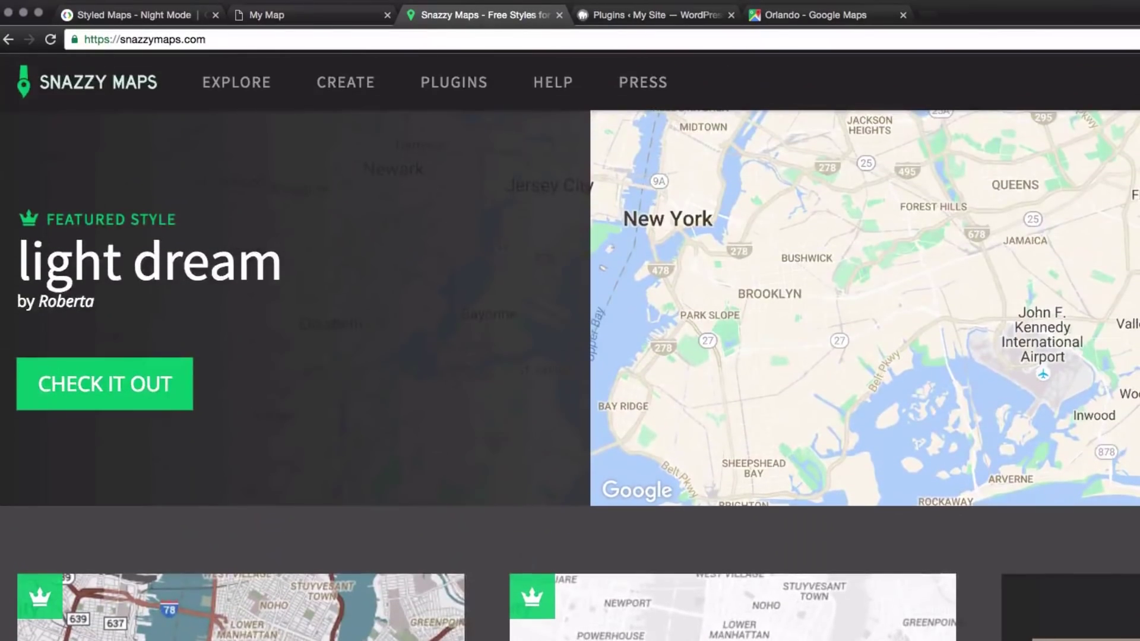
left_click(350, 91)
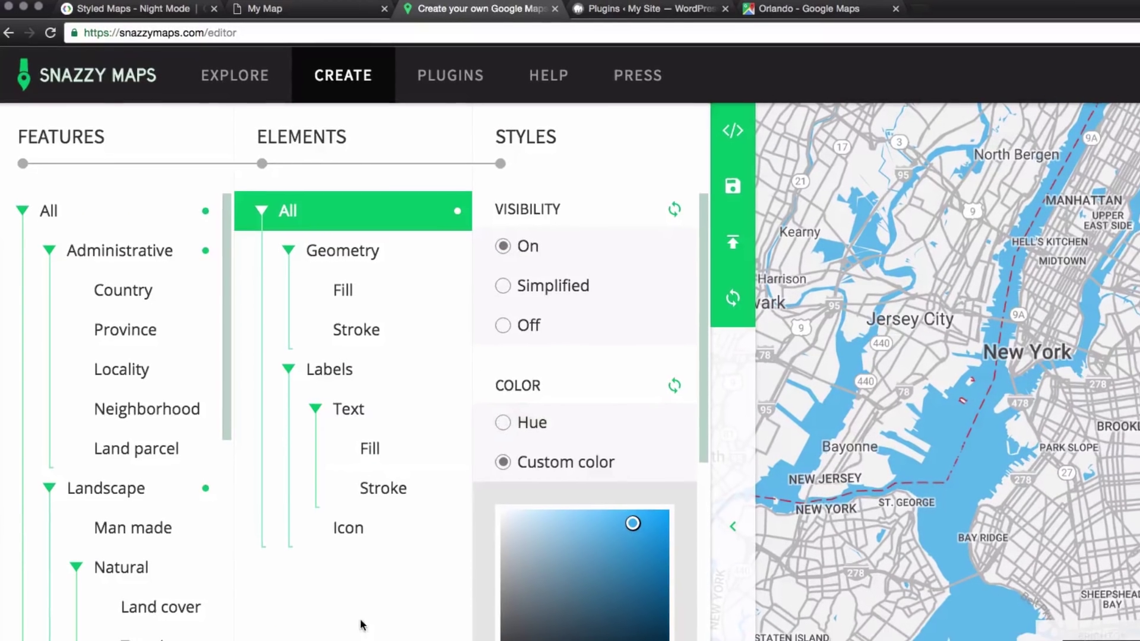
Select all elements of the Water feature in the style editor and set their custom color to turquoise #5aebdd
scroll(222, 292, "down", 3)
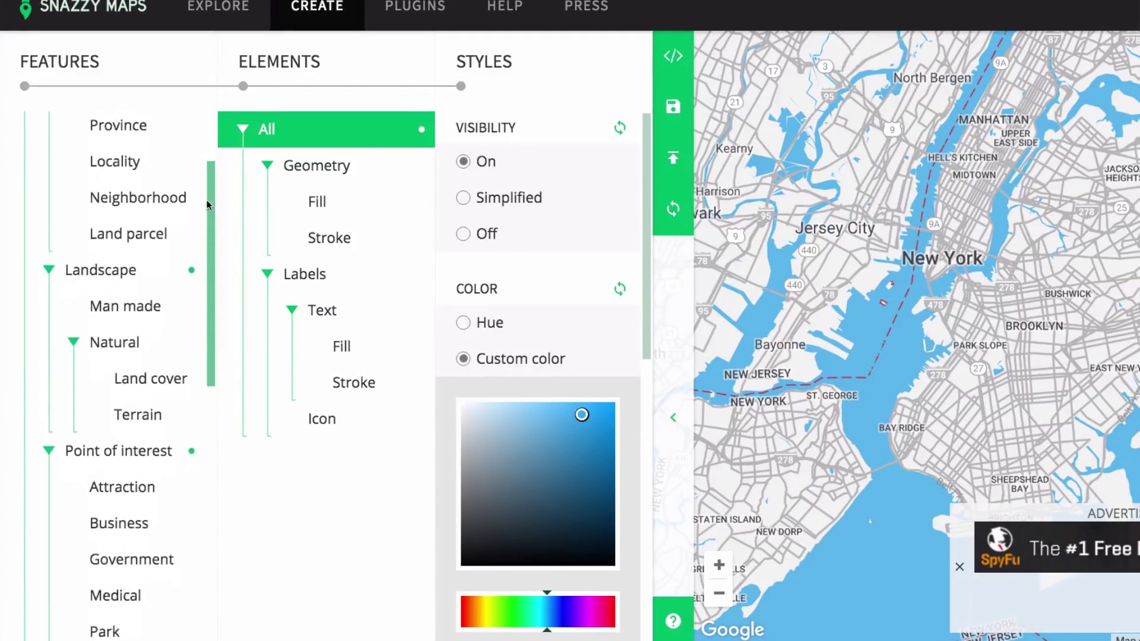
left_click_drag(206, 204, 214, 142)
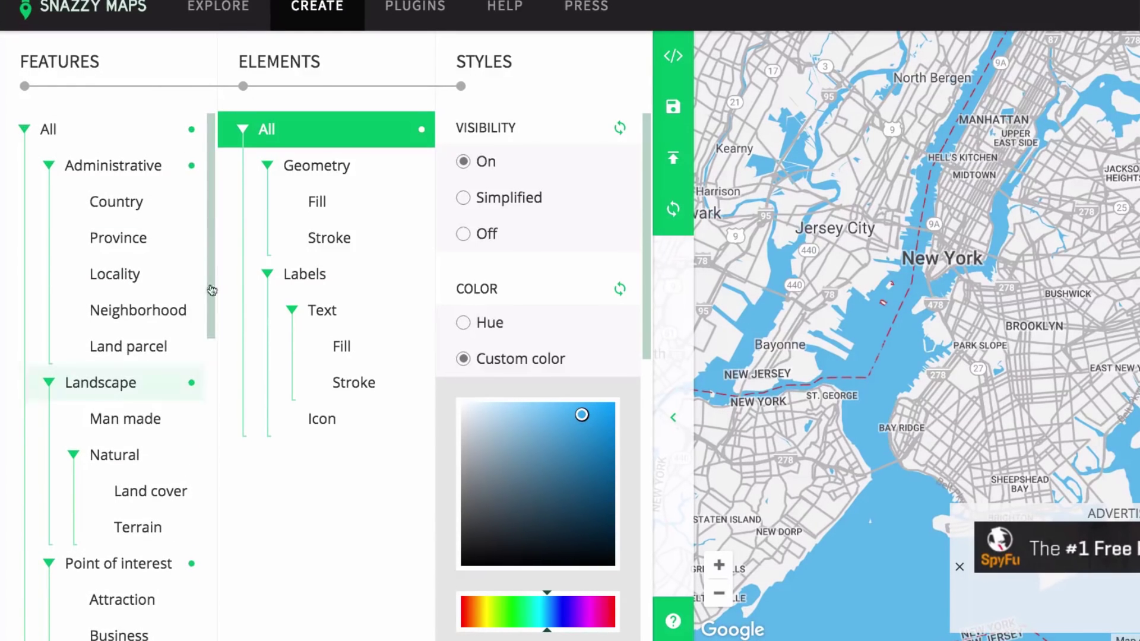
left_click_drag(829, 267, 850, 257)
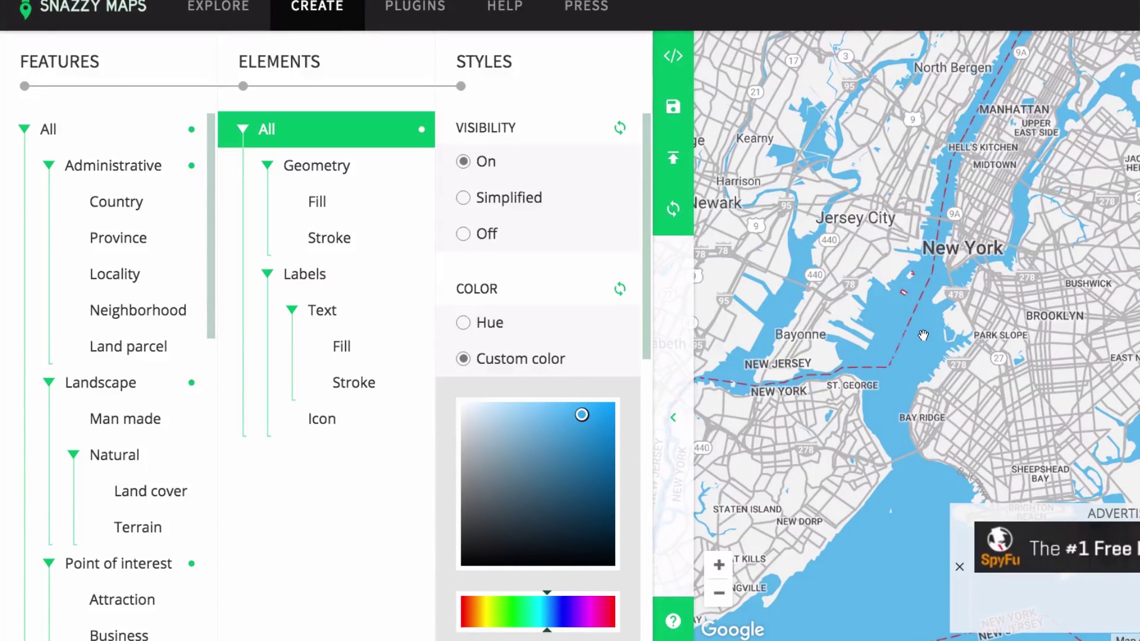
scroll(209, 184, "down", 2)
left_click_drag(209, 184, 217, 469)
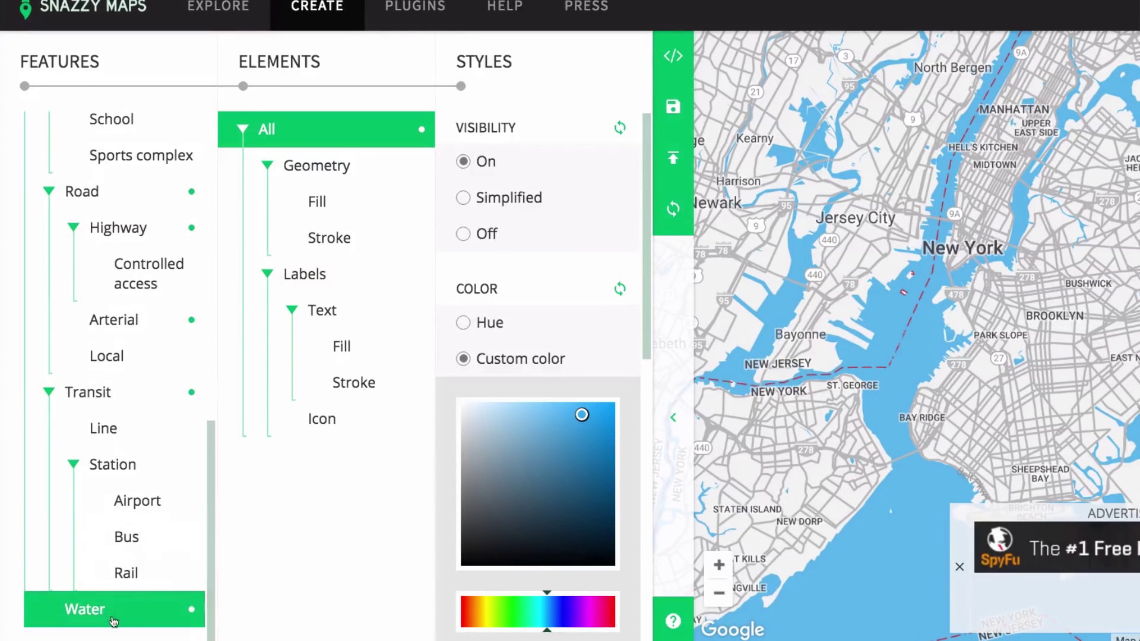
left_click(95, 615)
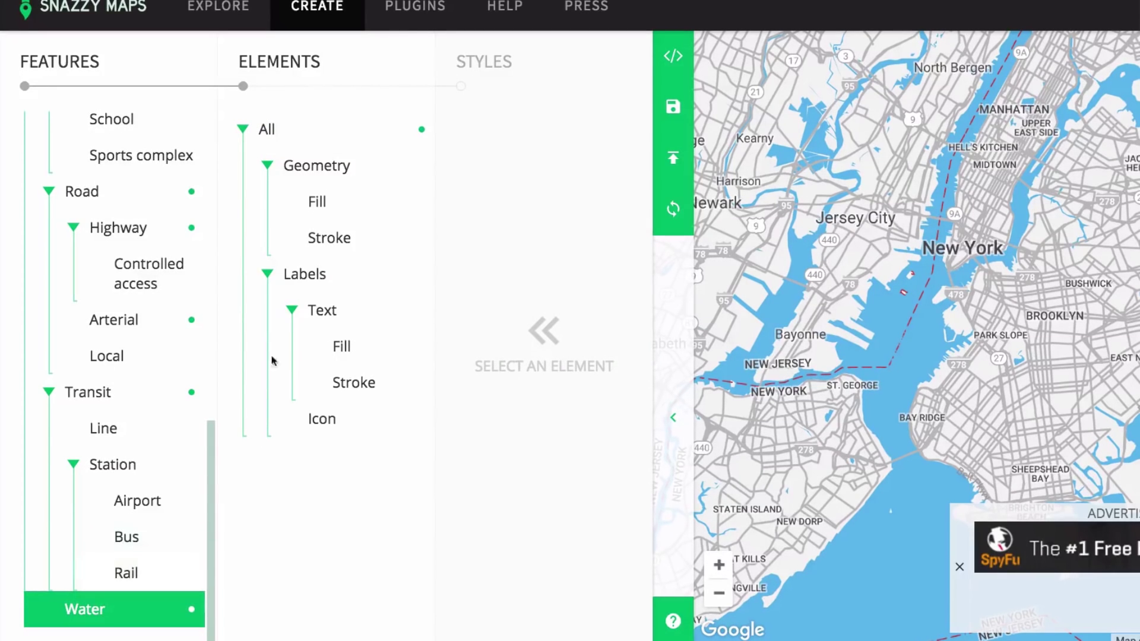
left_click(278, 139)
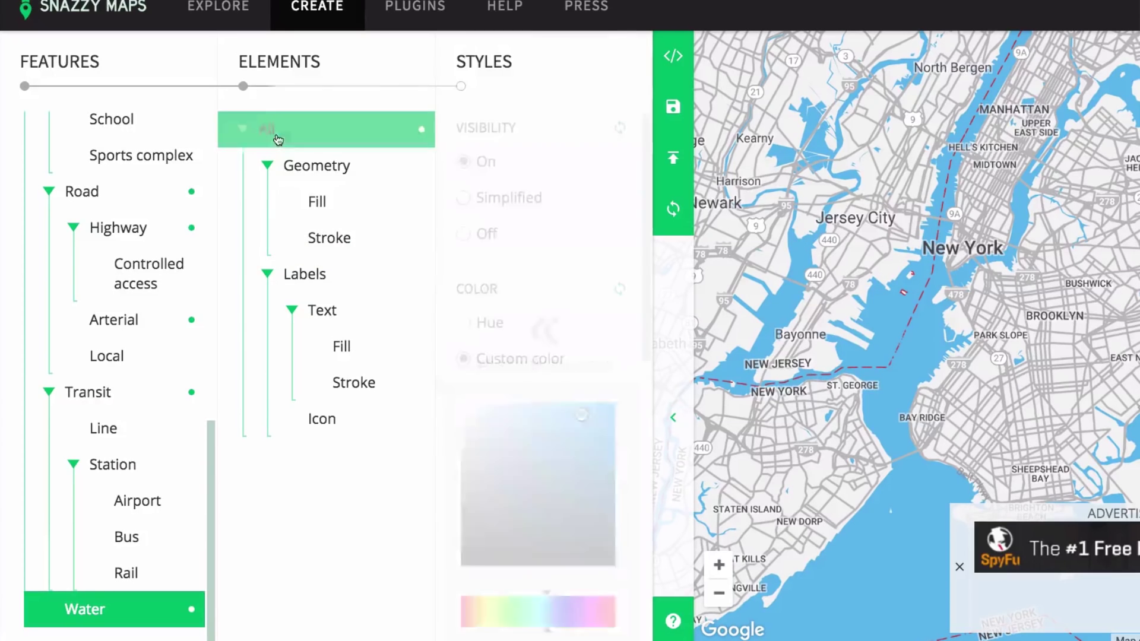
left_click_drag(648, 208, 642, 280)
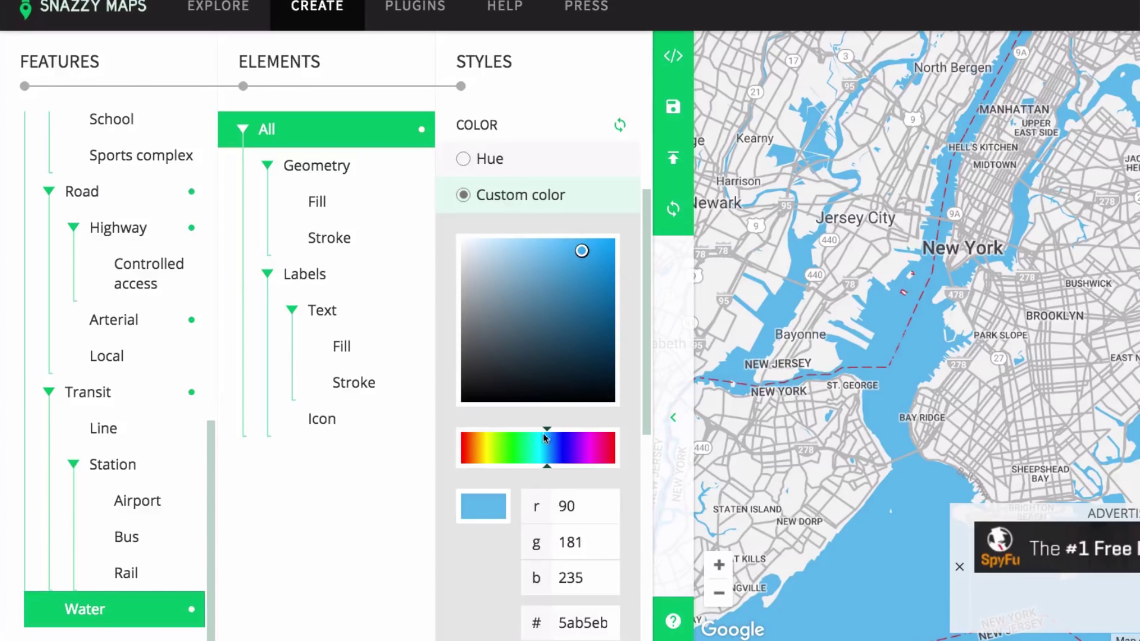
left_click_drag(546, 433, 532, 439)
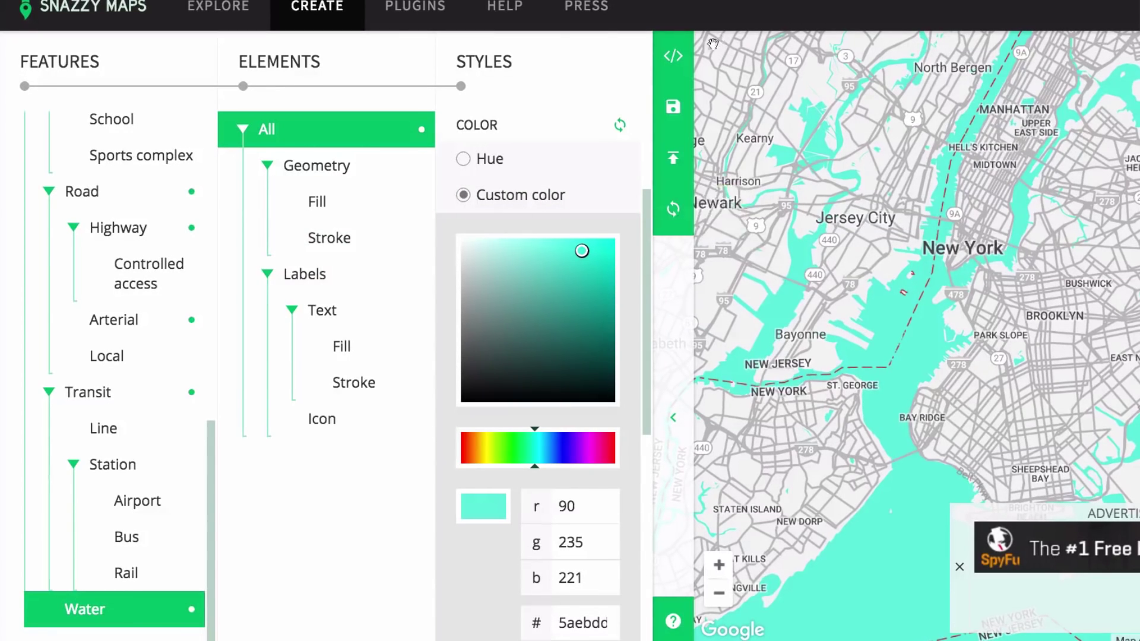
Display the JavaScript style array of the custom map and copy all its entries without the outer square brackets
left_click(686, 59)
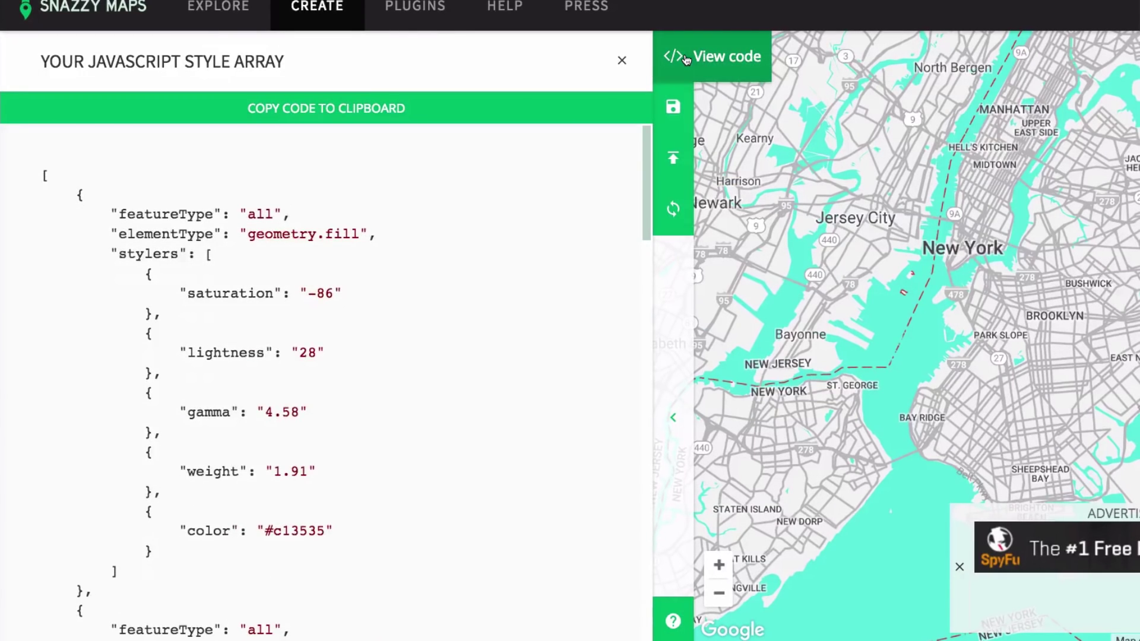
left_click_drag(639, 154, 664, 127)
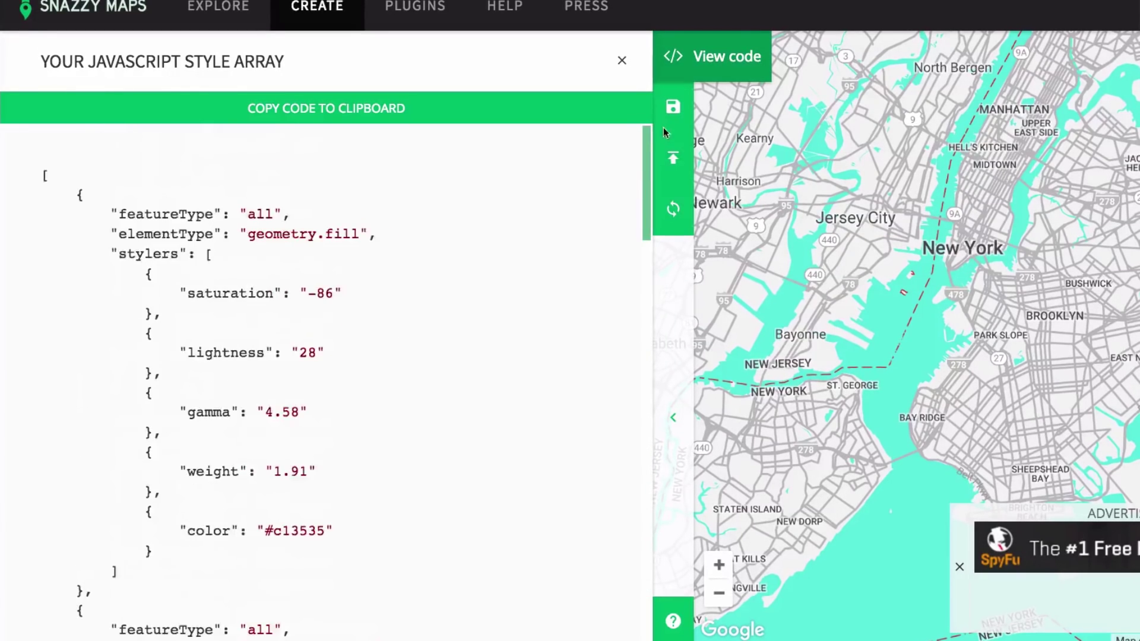
left_click(47, 175)
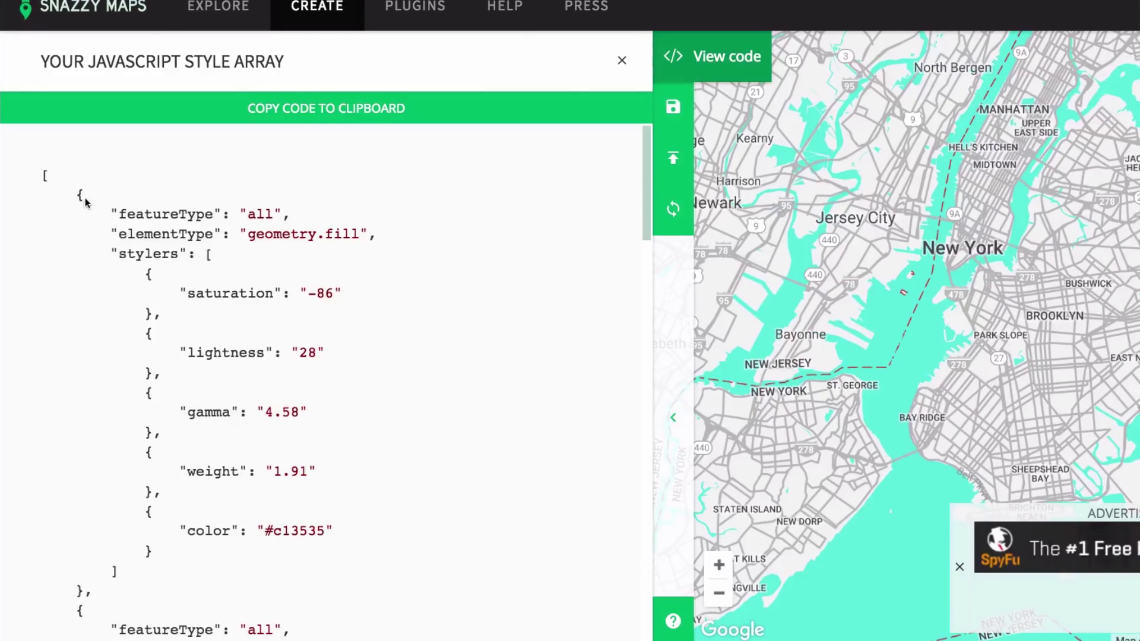
left_click_drag(77, 198, 297, 6)
scroll(267, 485, "down", 5)
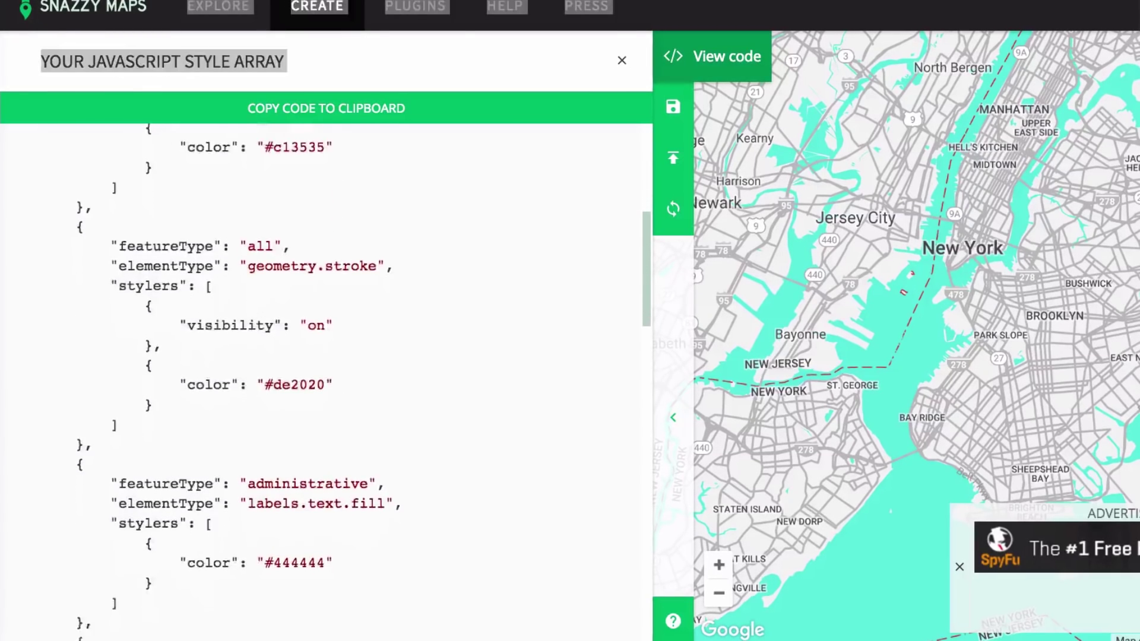
scroll(267, 484, "down", 10)
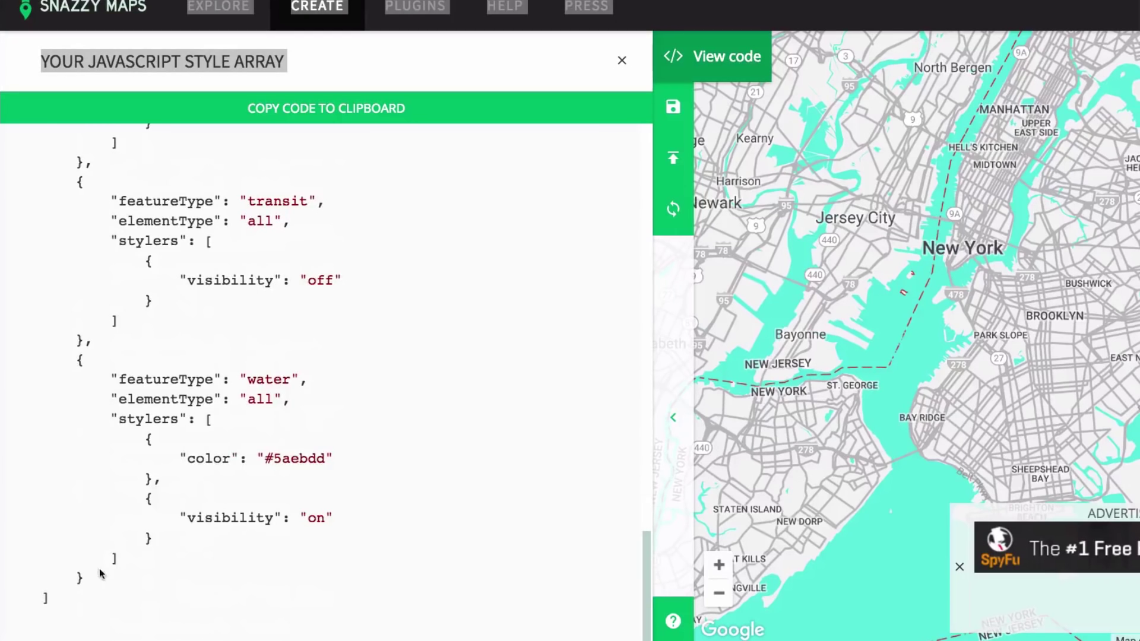
left_click_drag(97, 585, 77, 200)
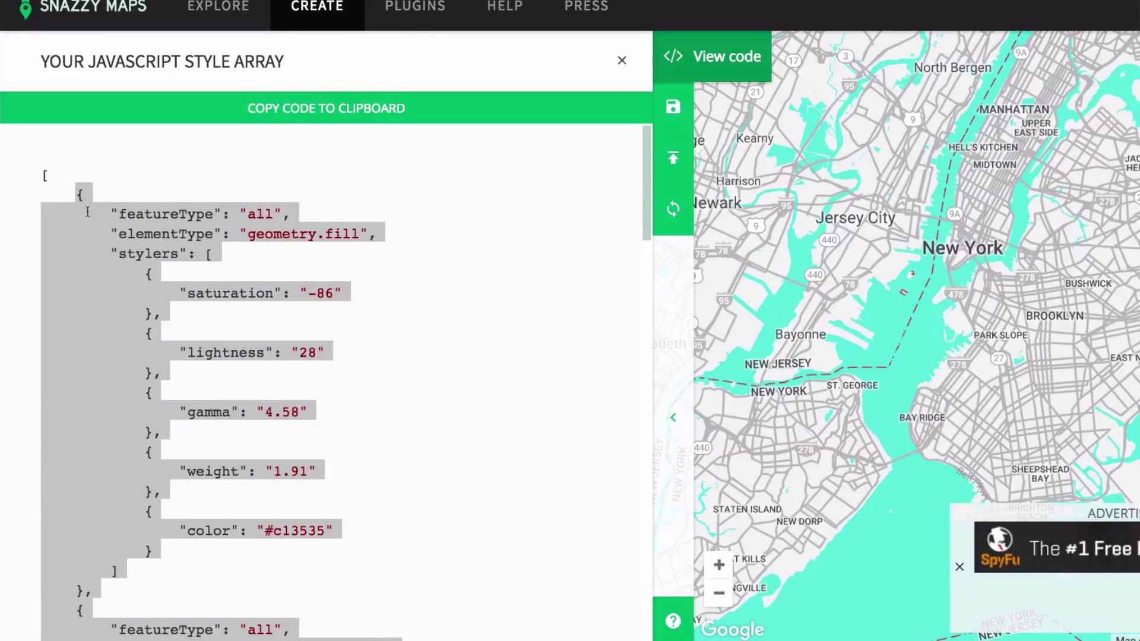
right_click(114, 226)
left_click(229, 255)
Switch to the code editor and paste the copied style entries inside the empty styles array in script.js
left_click(700, 617)
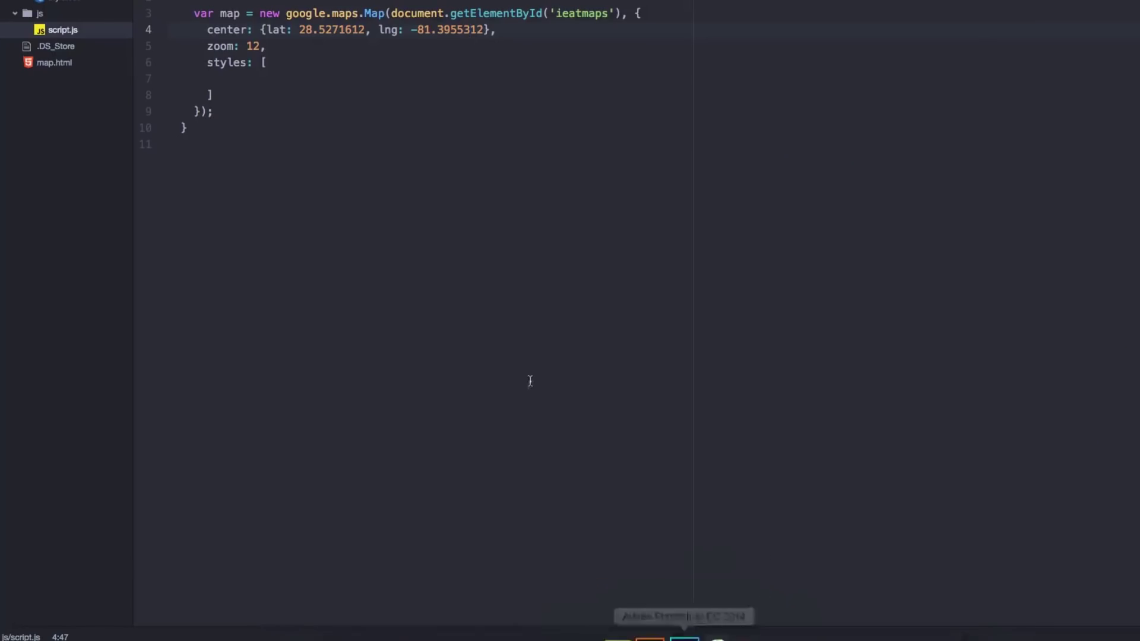
left_click(248, 78)
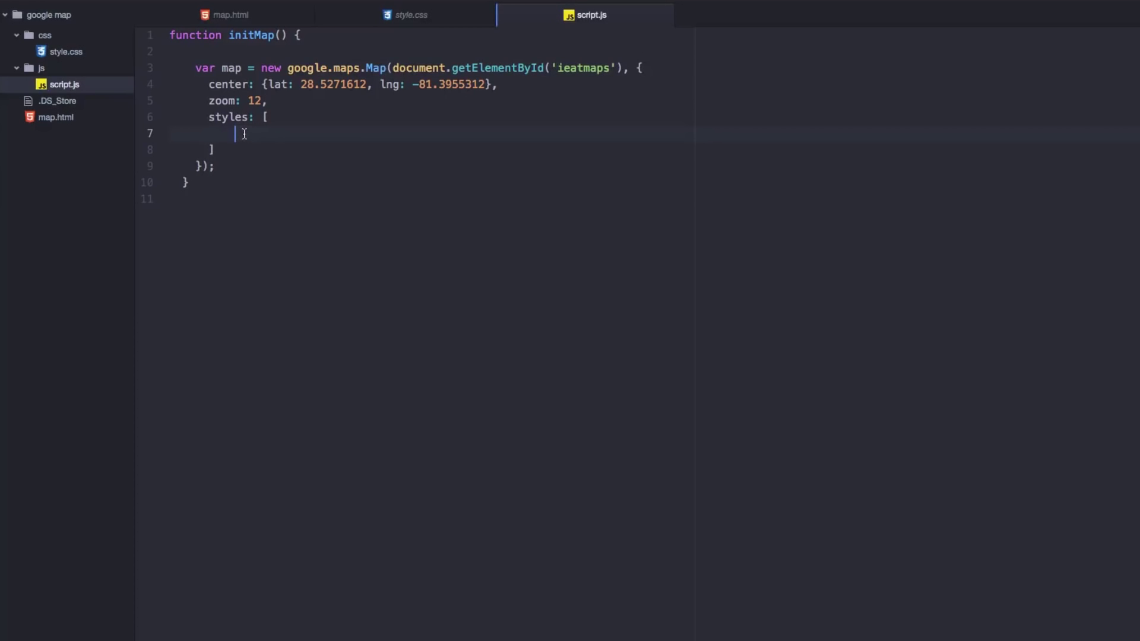
right_click(244, 133)
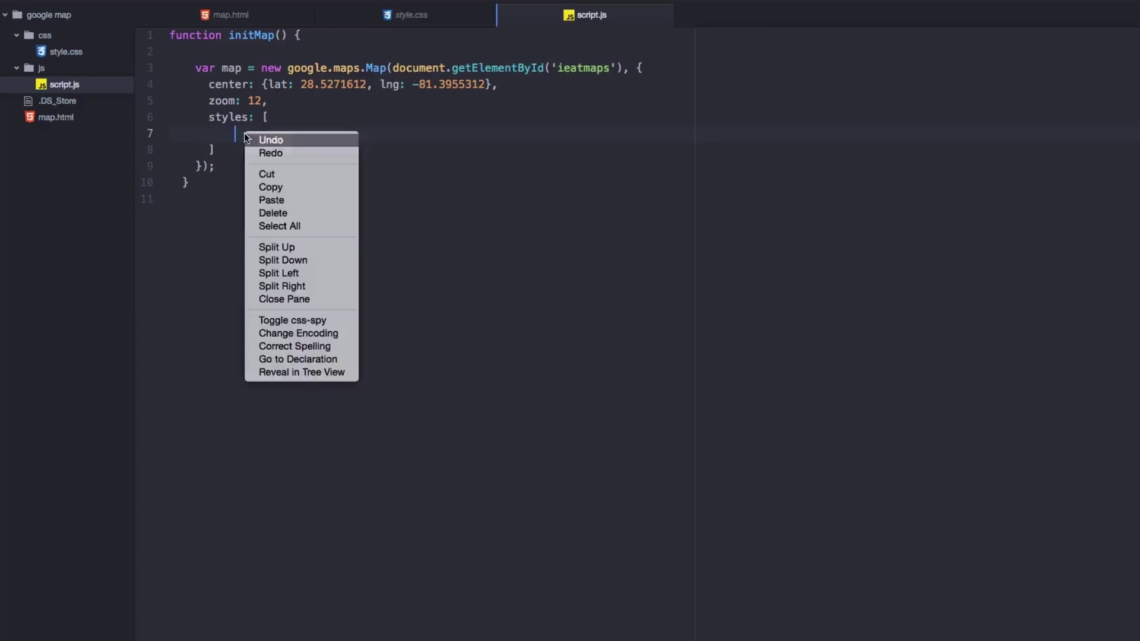
left_click(277, 197)
scroll(368, 292, "up", 20)
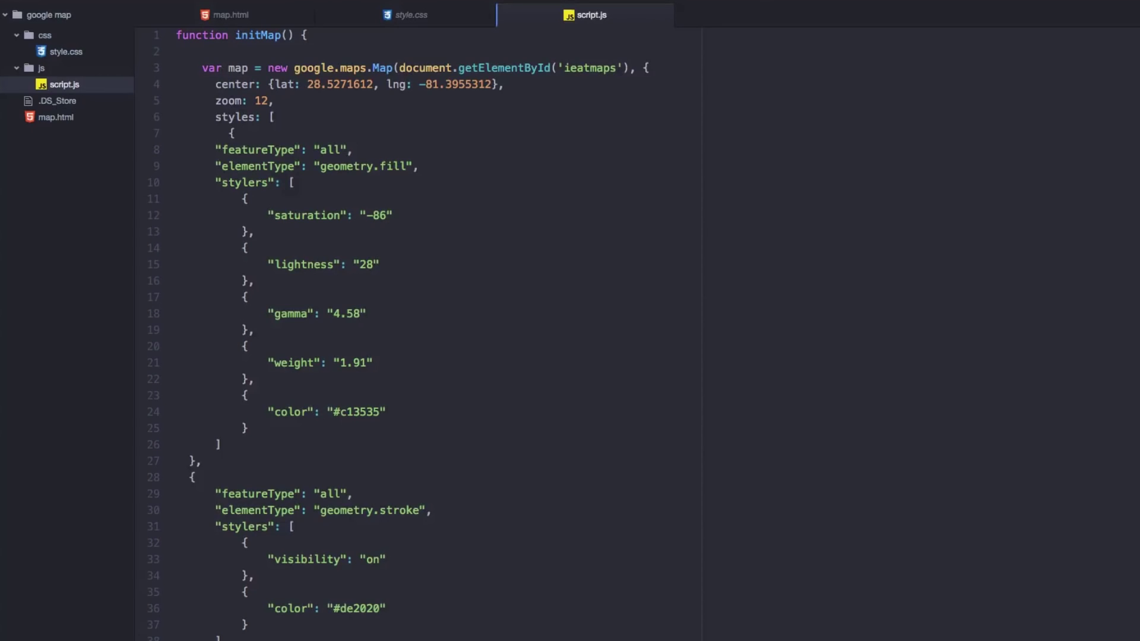
Switch to the browser, reload the My Map page, and view the restyled map closer around Orlando
left_click(442, 638)
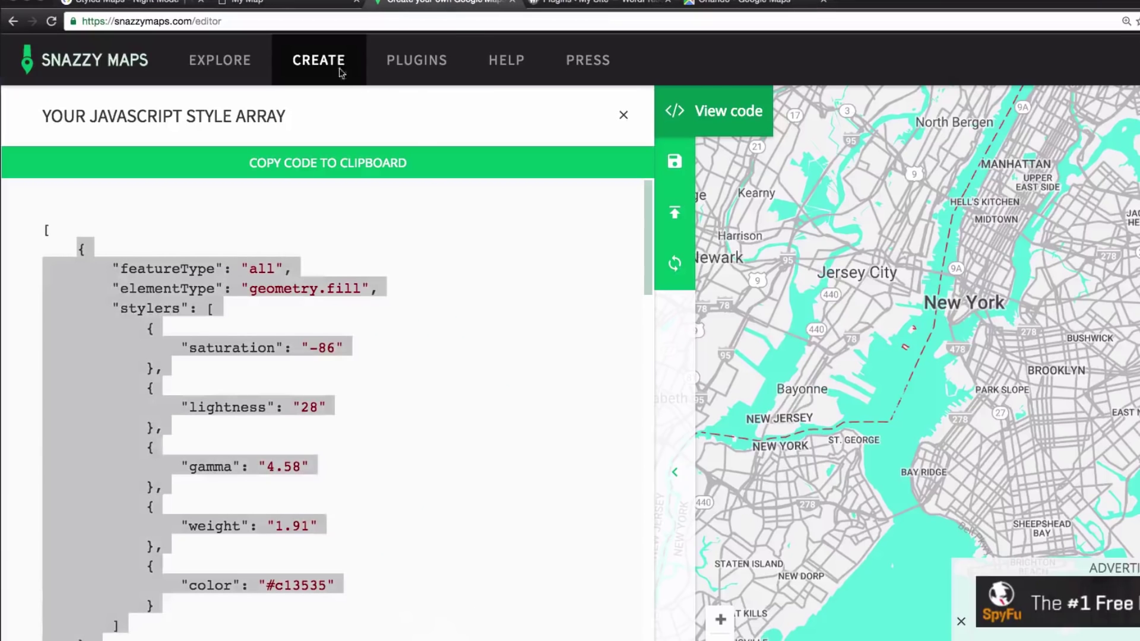
left_click(285, 3)
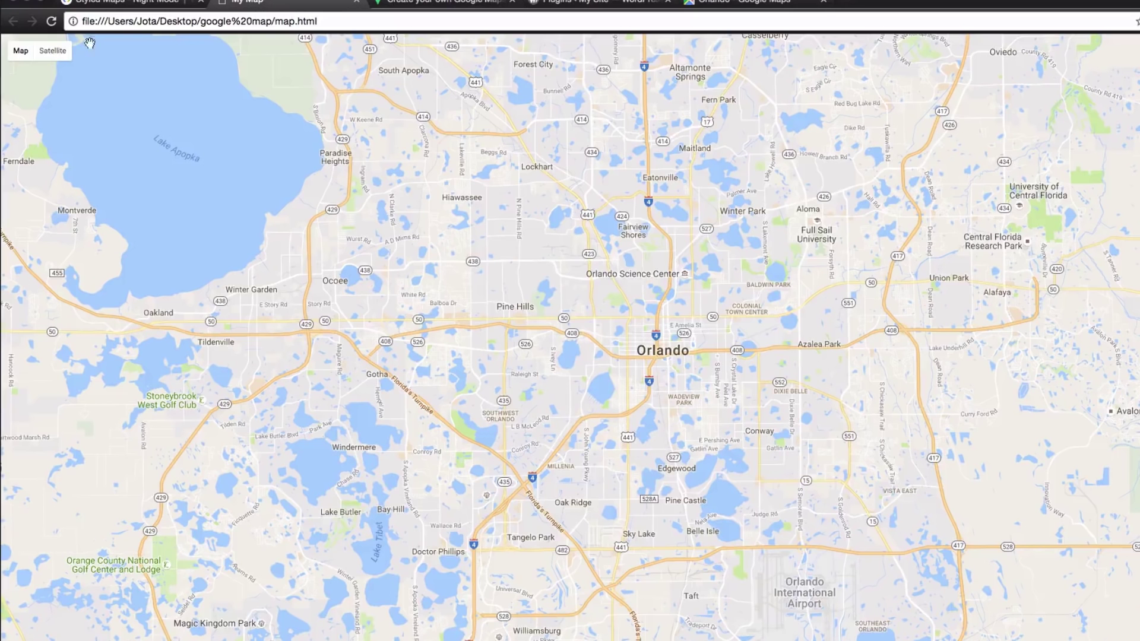
left_click(52, 24)
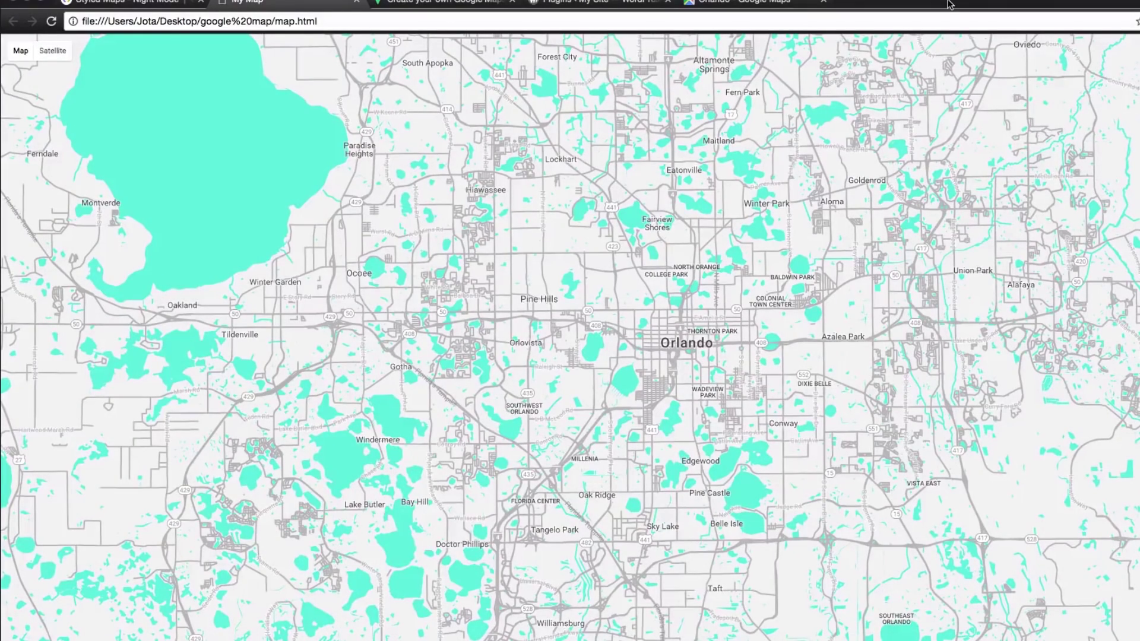
scroll(657, 410, "up", 5)
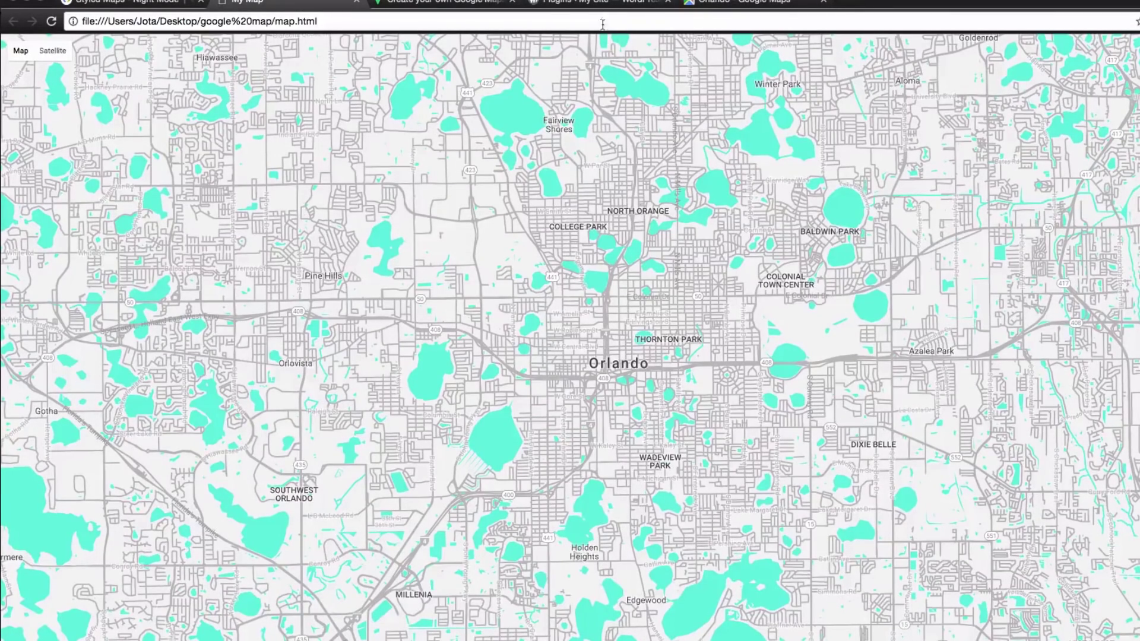
Open the WordPress Plugins page and examine the Google Map and Snazzy Maps entries among the installed plugins
left_click(596, 5)
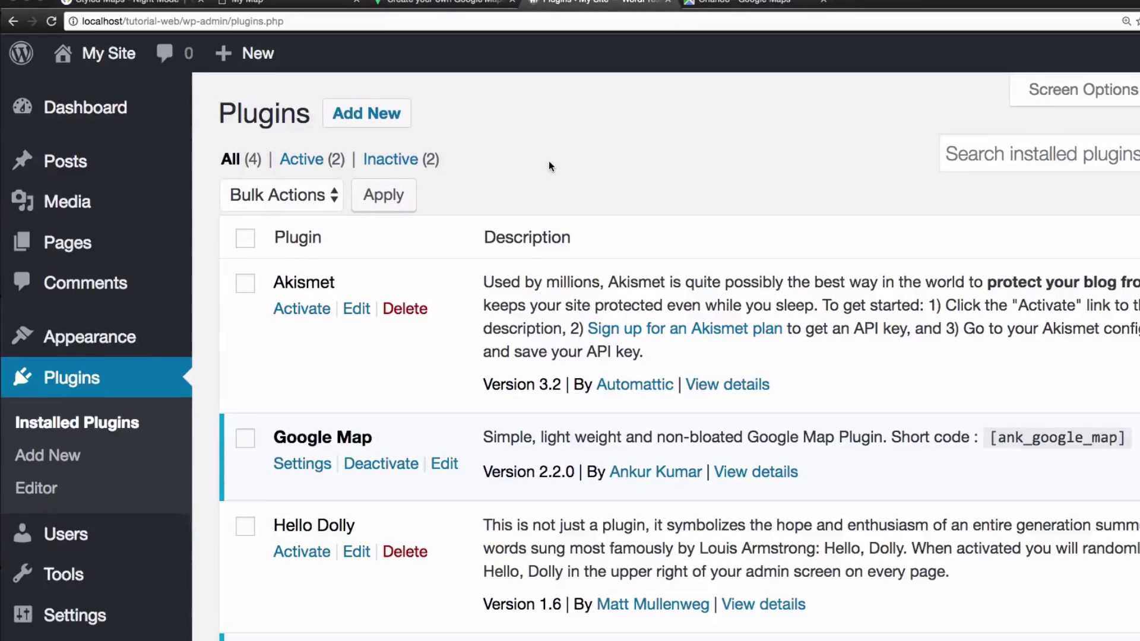
scroll(548, 161, "down", 3)
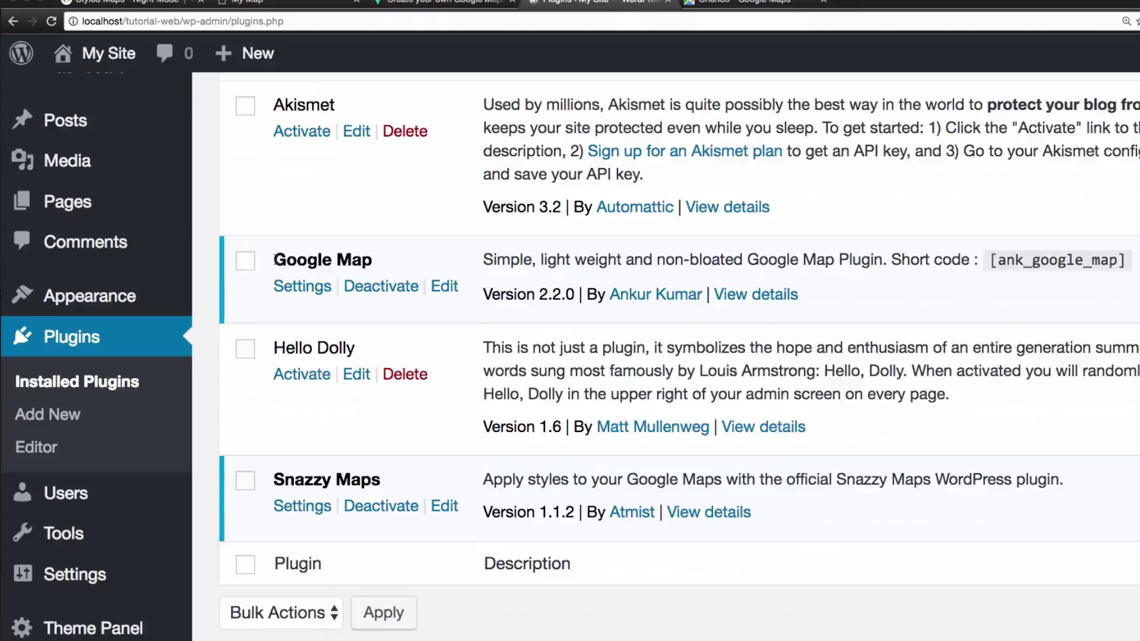
left_click_drag(274, 259, 374, 257)
left_click_drag(380, 480, 275, 473)
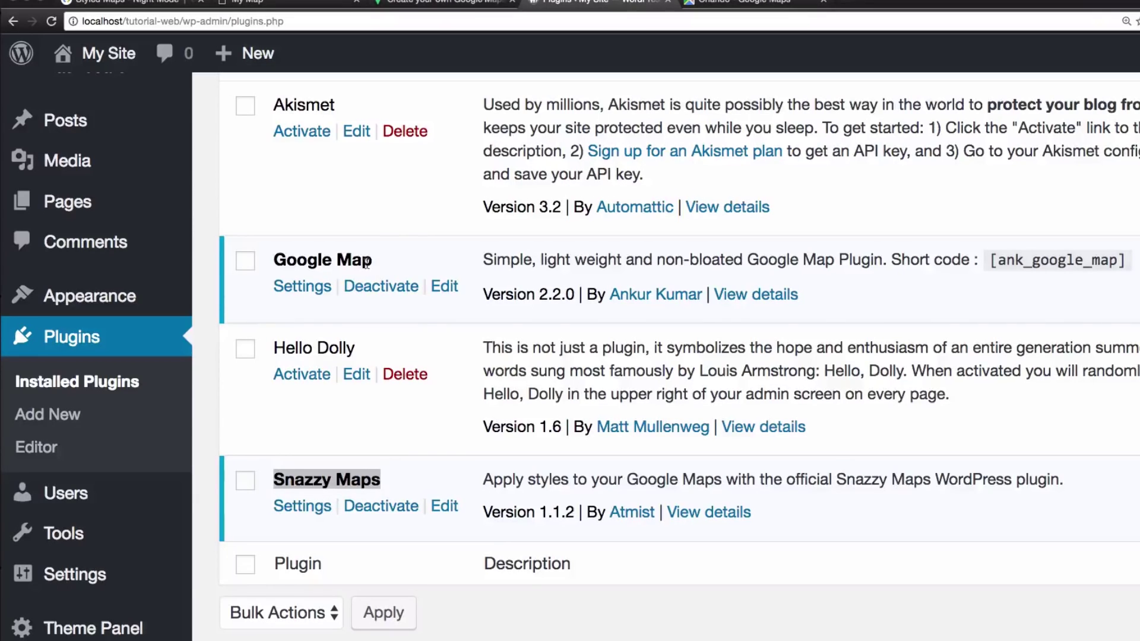
left_click(412, 259)
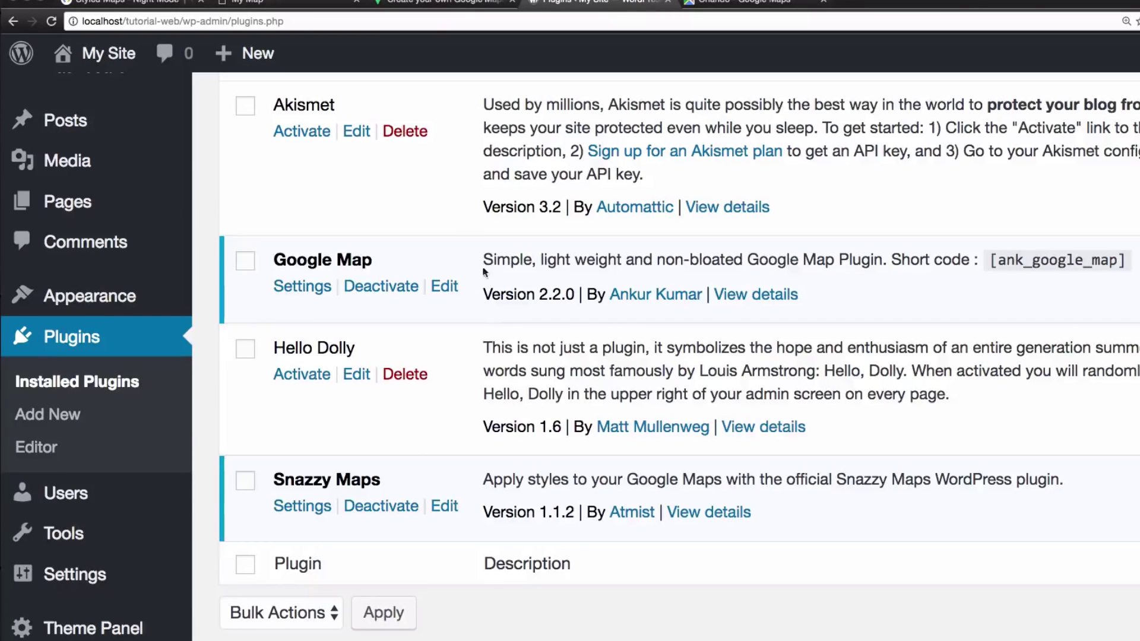
Copy the Google Map plugin's short code [ank_google_map] from its description in the installed plugins list
left_click_drag(988, 261, 1033, 267)
left_click(1032, 279)
left_click_drag(1124, 261, 974, 261)
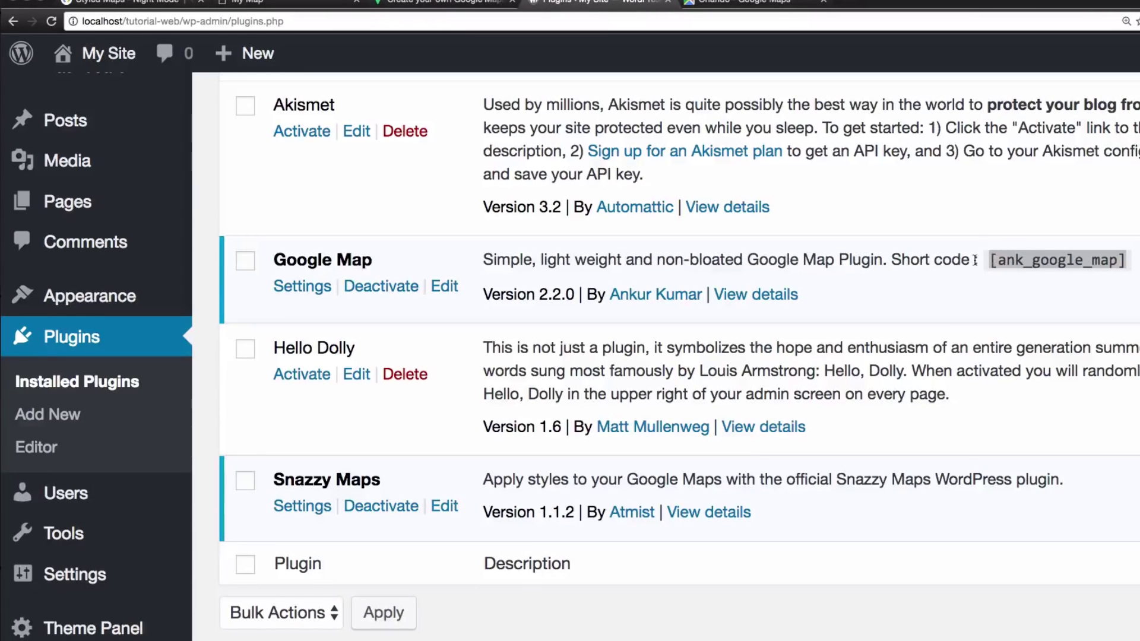
right_click(1007, 259)
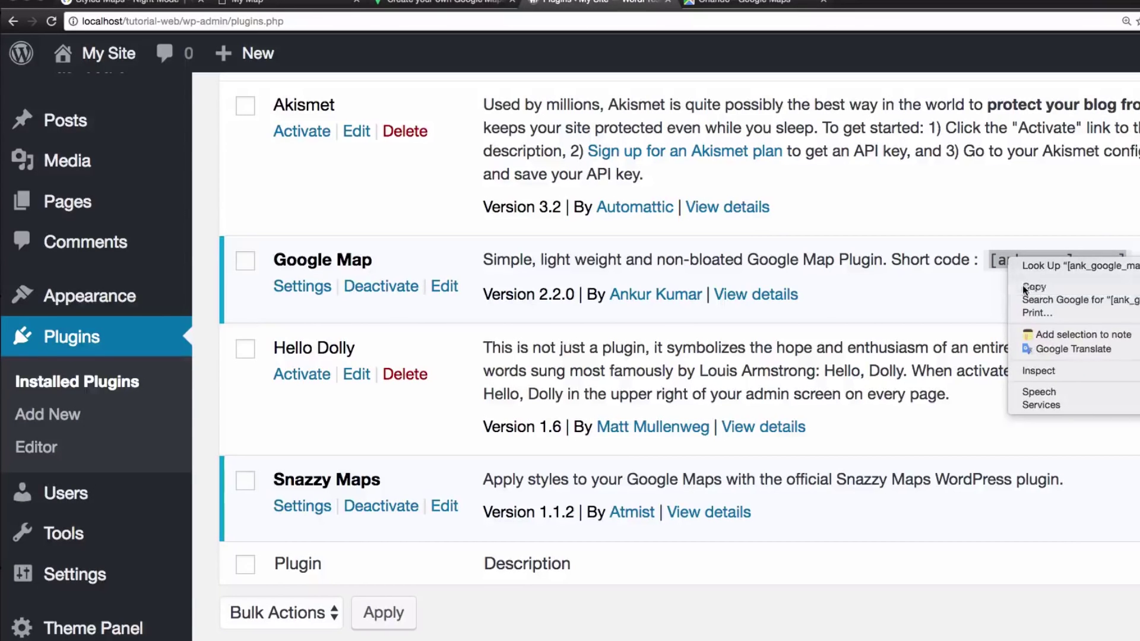
left_click(1022, 285)
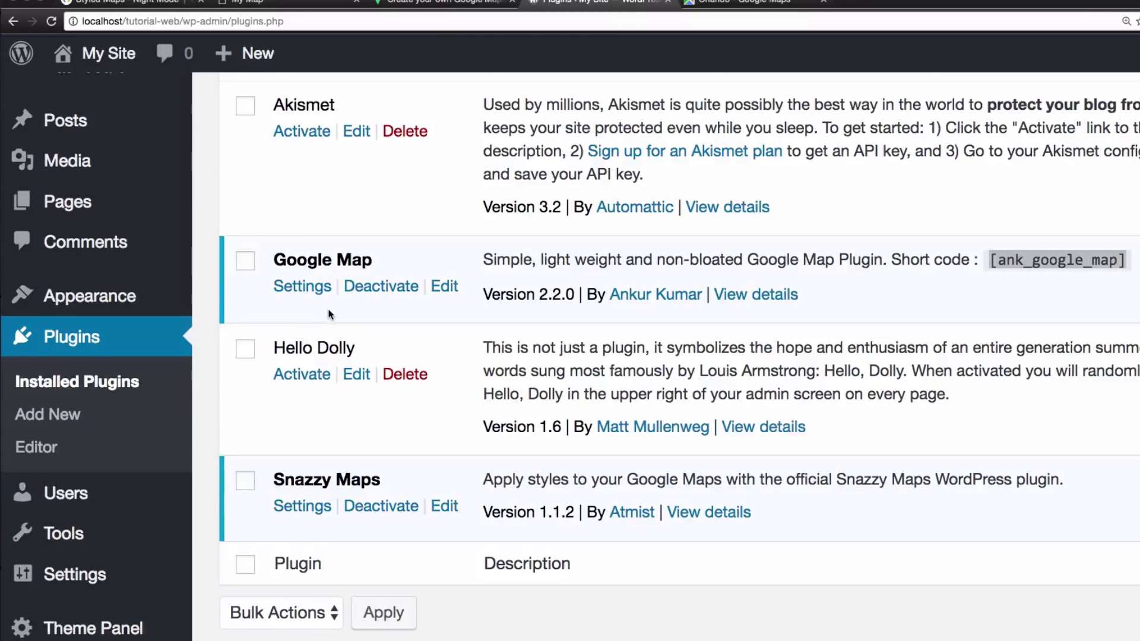
scroll(180, 375, "down", 1)
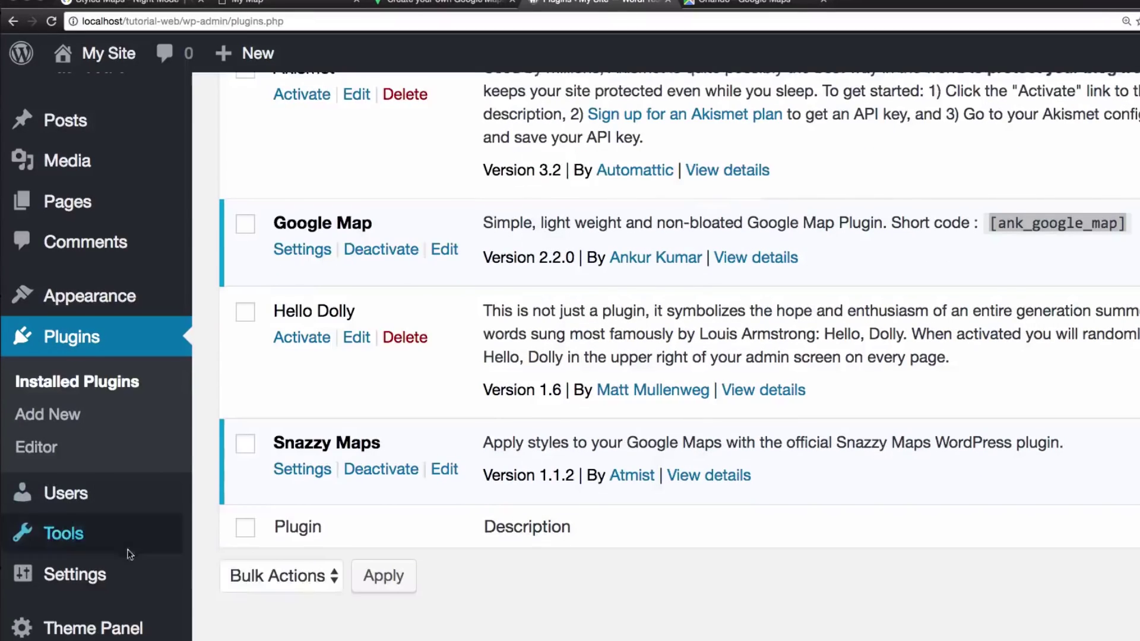
Open the Google Map plugin's settings page and review the API key and canvas options among its general settings
mouse_move(102, 576)
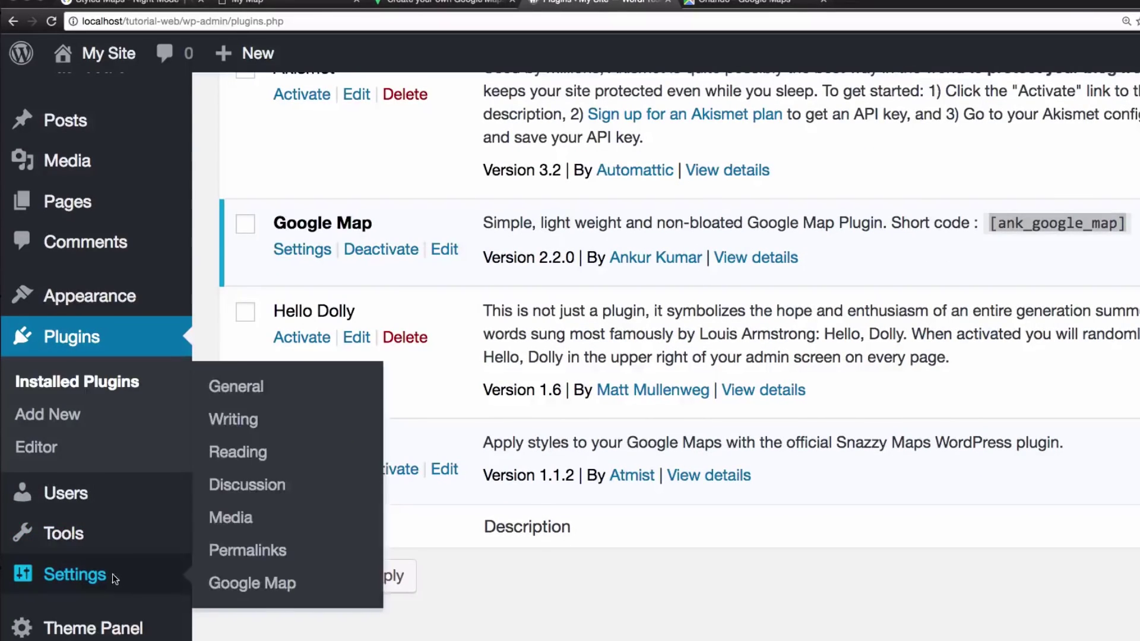
left_click(259, 583)
scroll(480, 356, "down", 1)
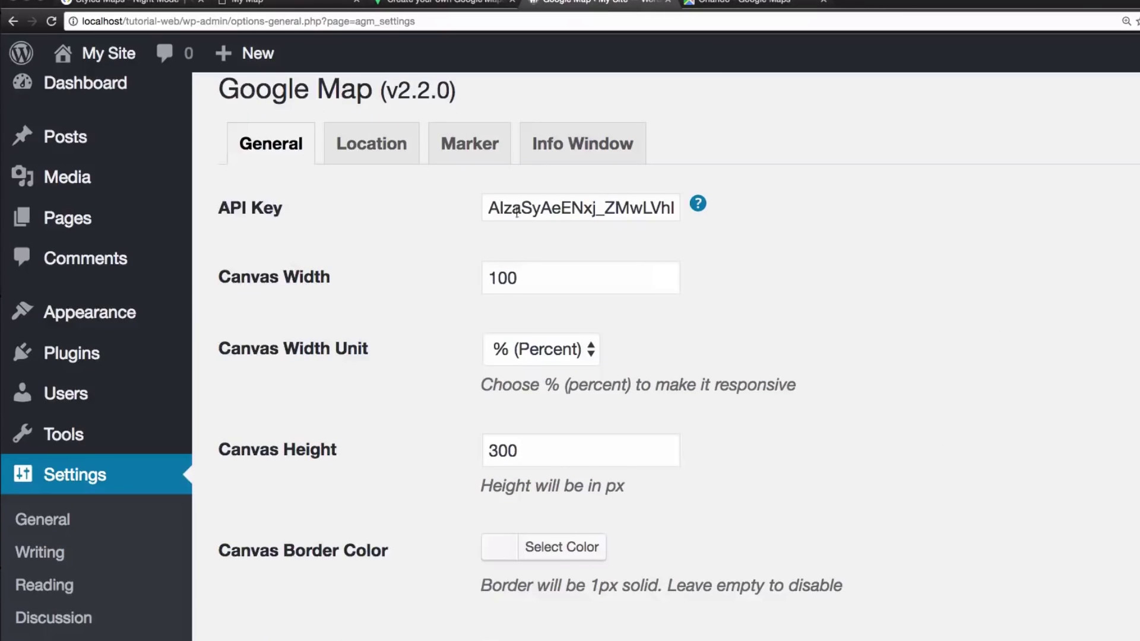
left_click(554, 211)
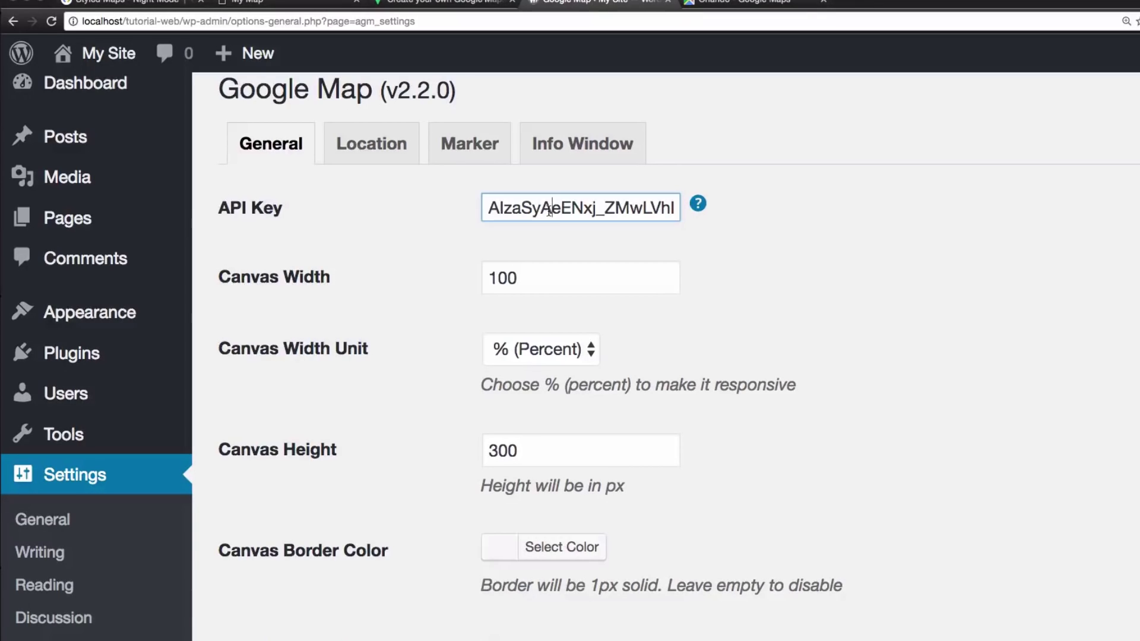
scroll(556, 232, "down", 3)
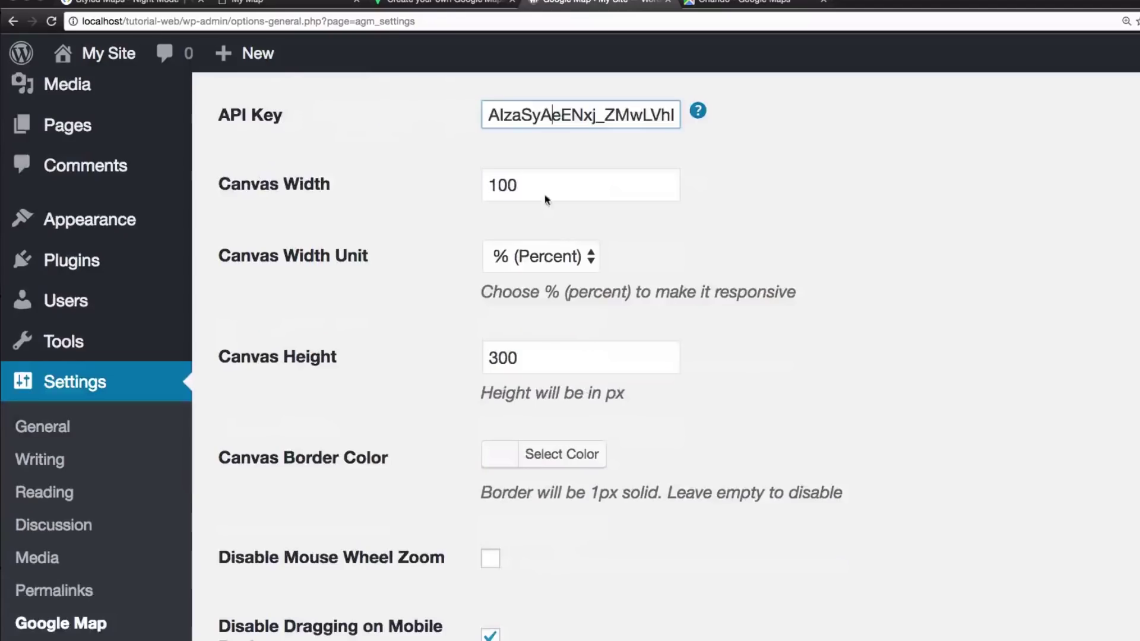
left_click(705, 168)
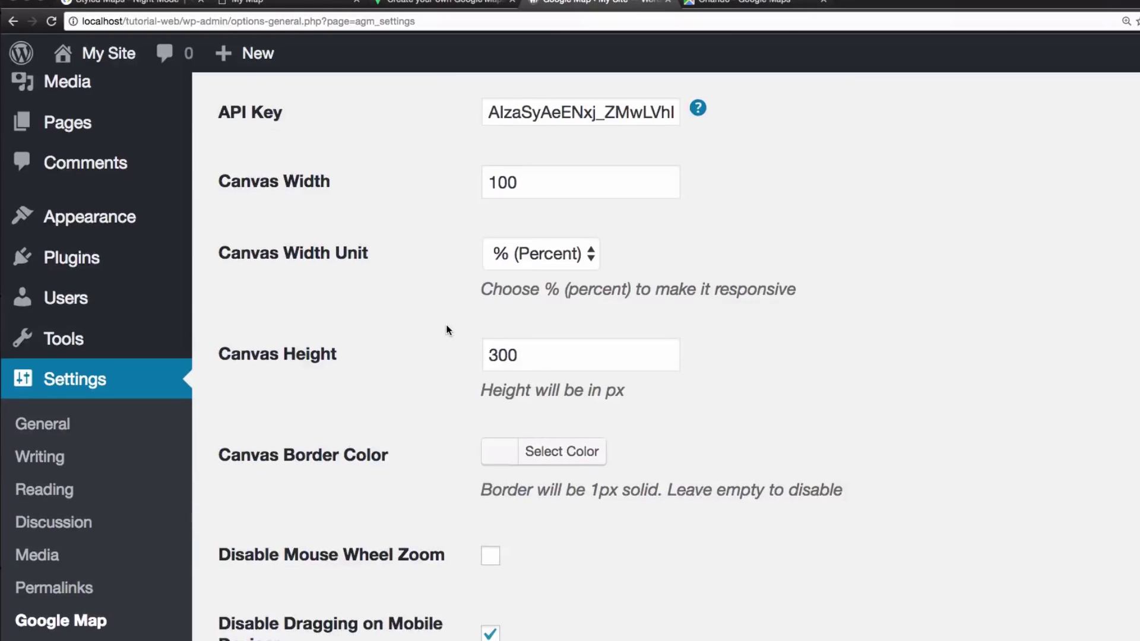
Review the Google Map plugin's location settings, including latitude, longitude, zoom level, disabled controls and map type
scroll(447, 330, "up", 3)
left_click(390, 176)
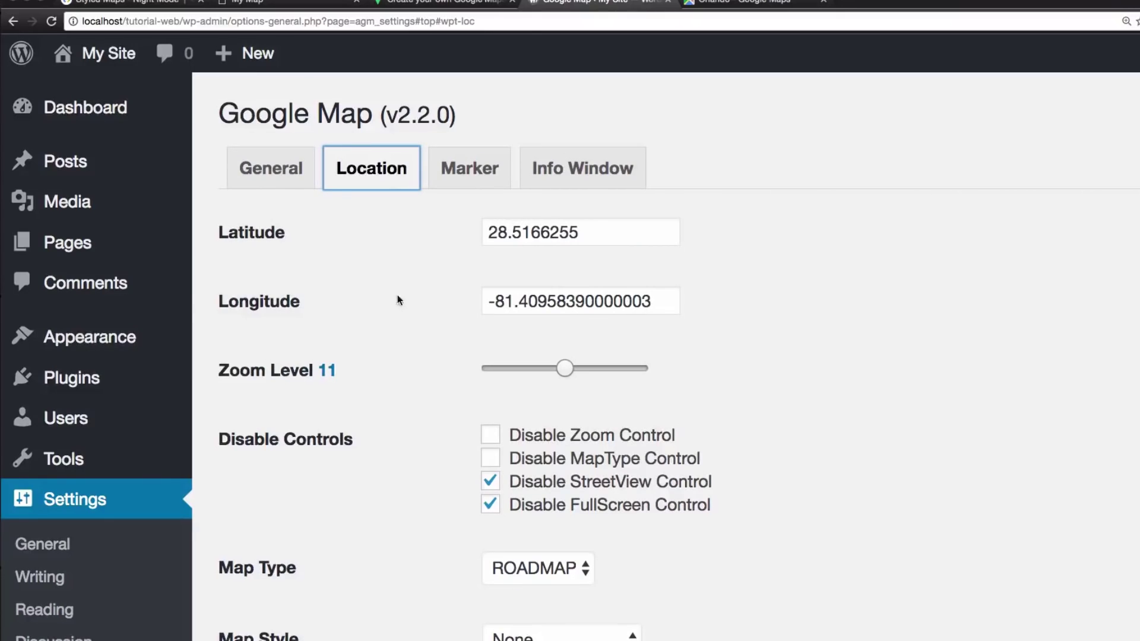
left_click(609, 234)
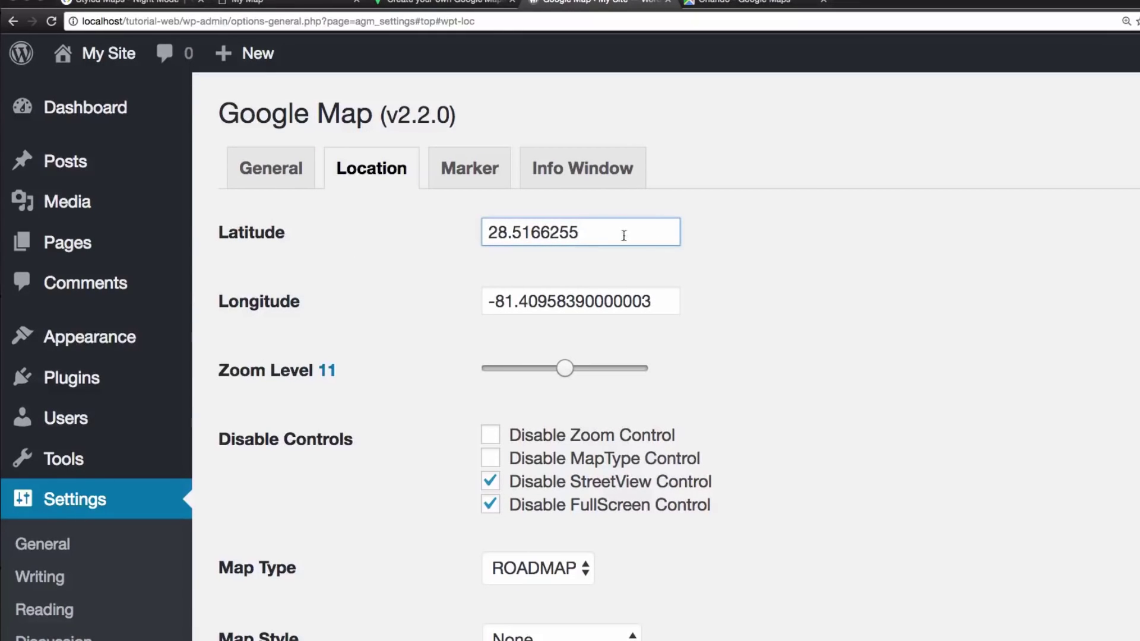
left_click(690, 264)
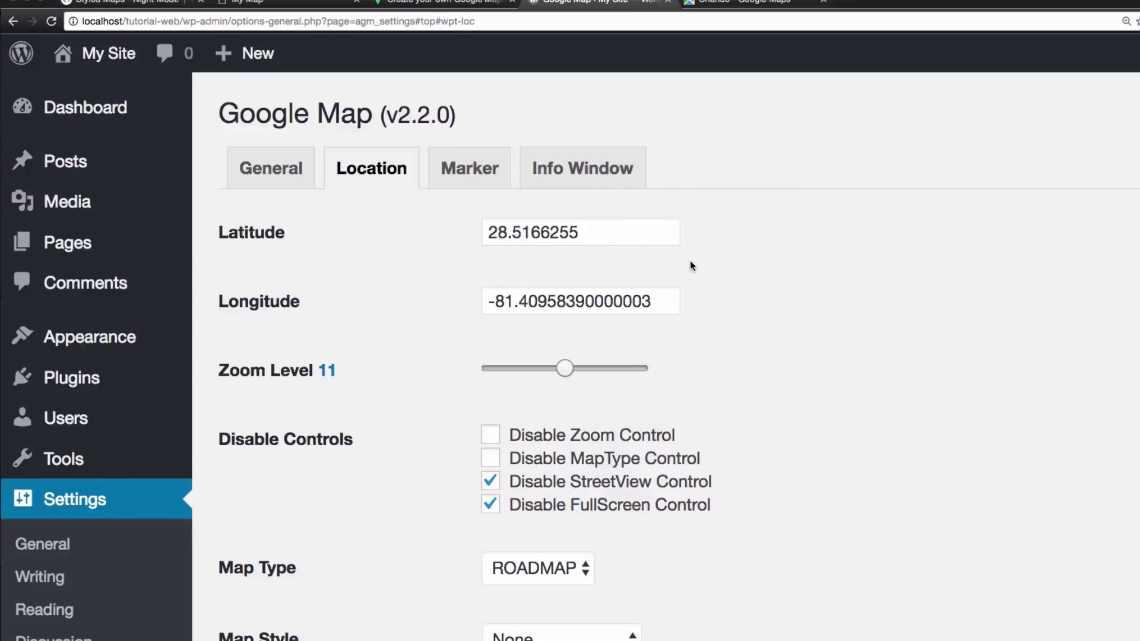
scroll(690, 262, "down", 2)
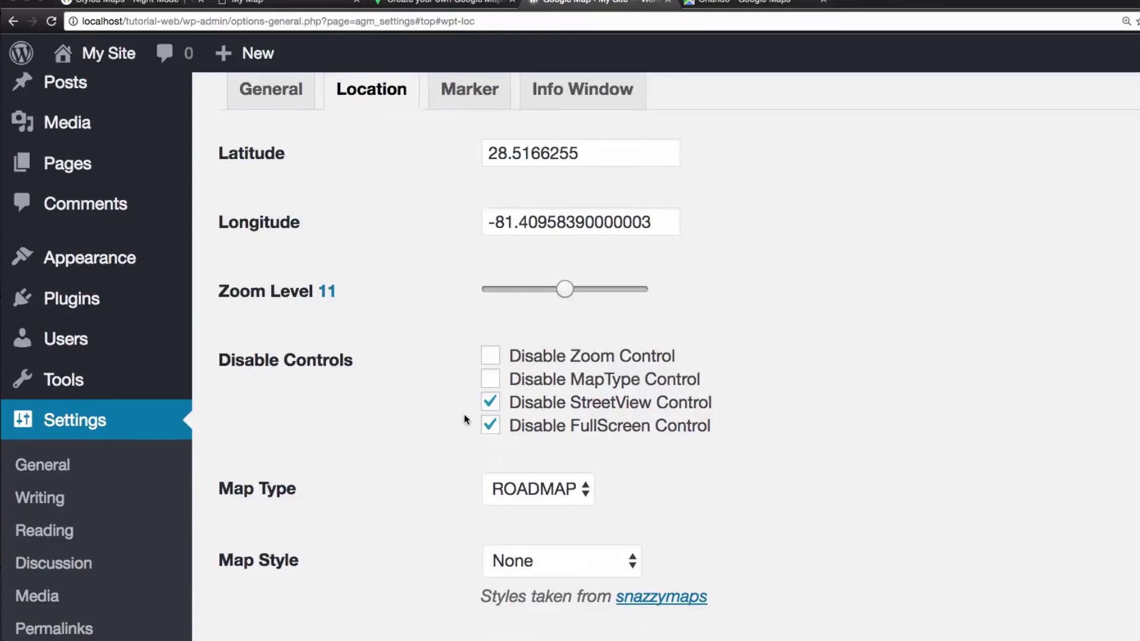
scroll(464, 414, "down", 6)
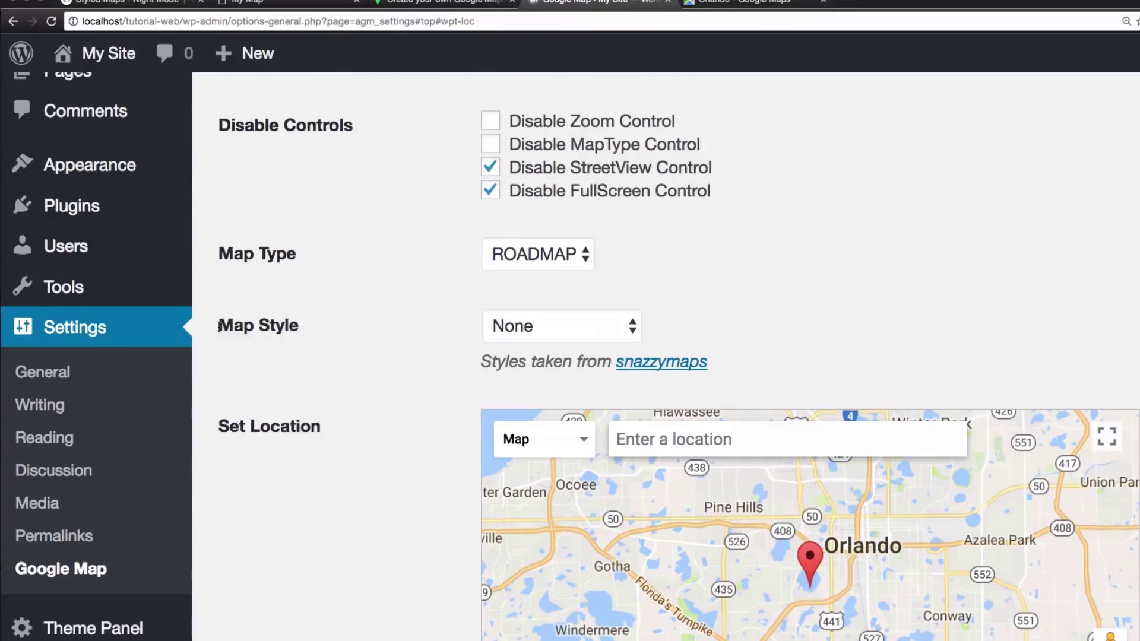
Examine the available Map Style choices in the location settings, leaving the style at None
left_click_drag(219, 326, 306, 325)
left_click(388, 333)
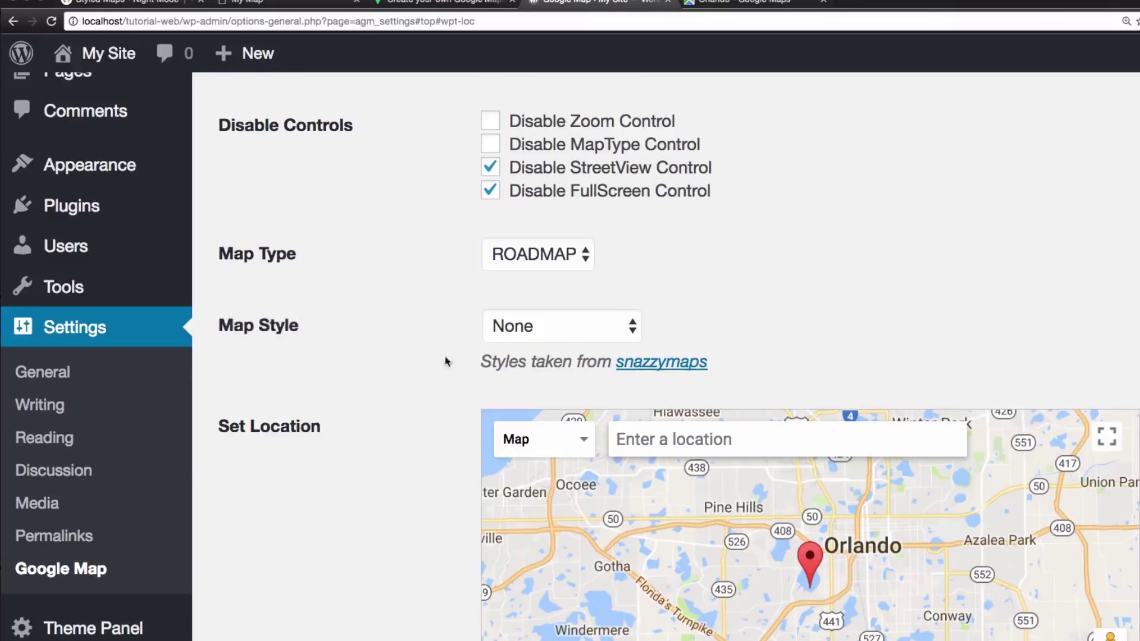
left_click(532, 332)
left_click(667, 307)
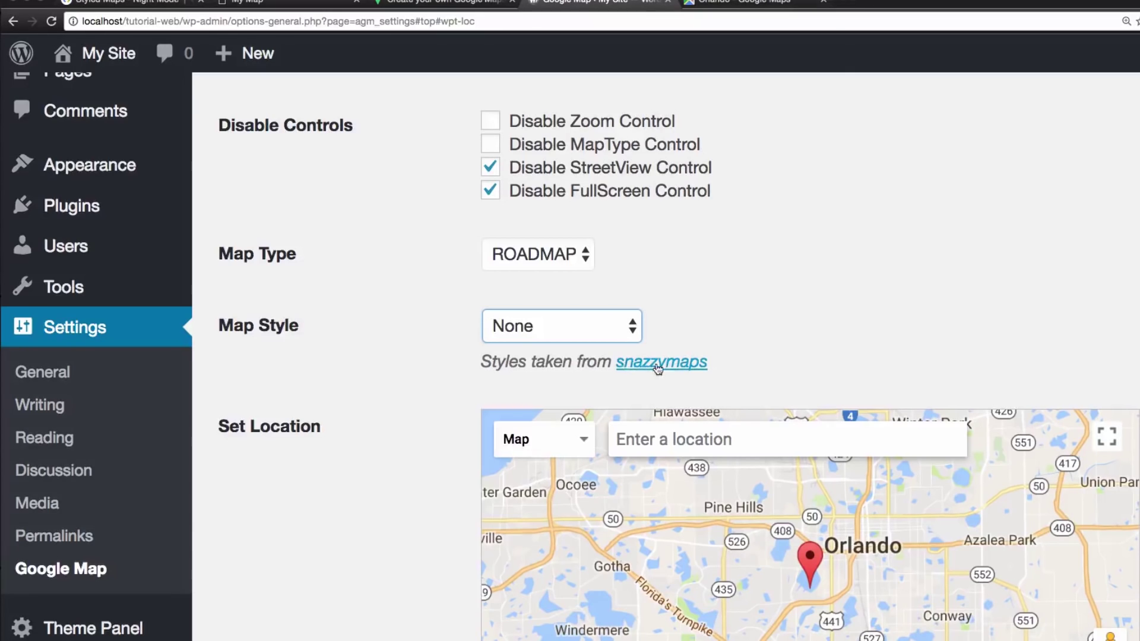
left_click(597, 327)
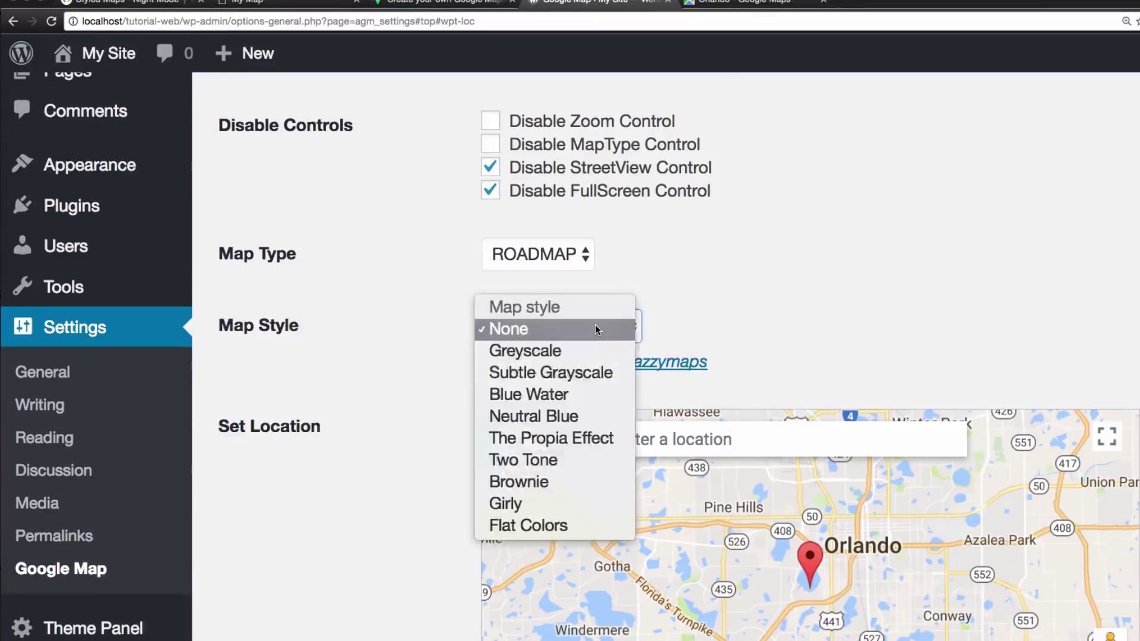
left_click(720, 321)
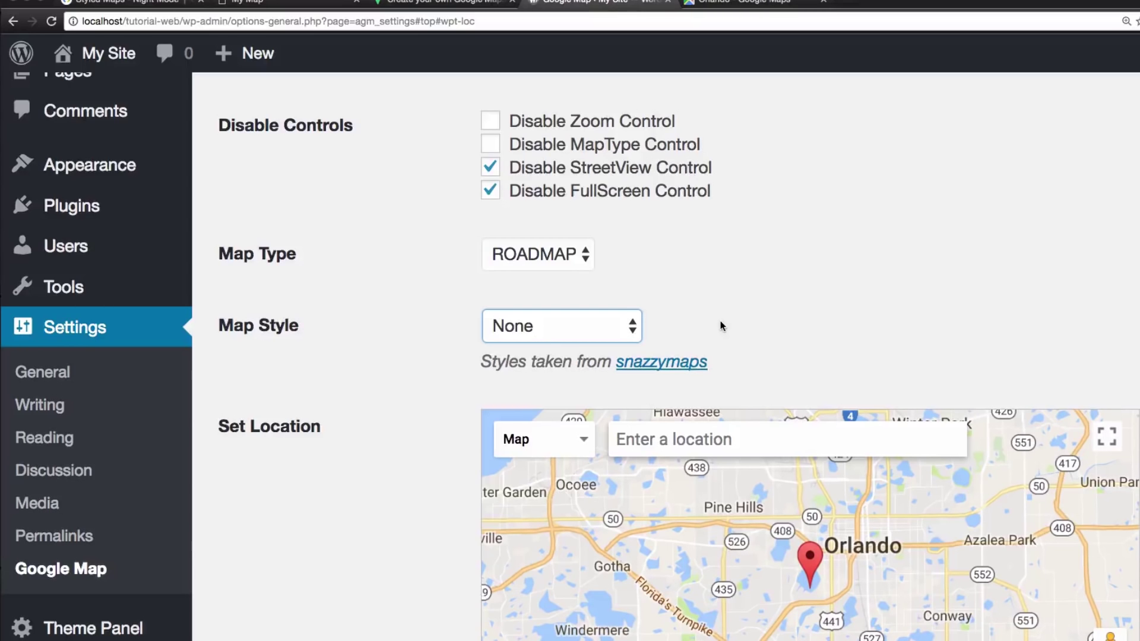
left_click(451, 341)
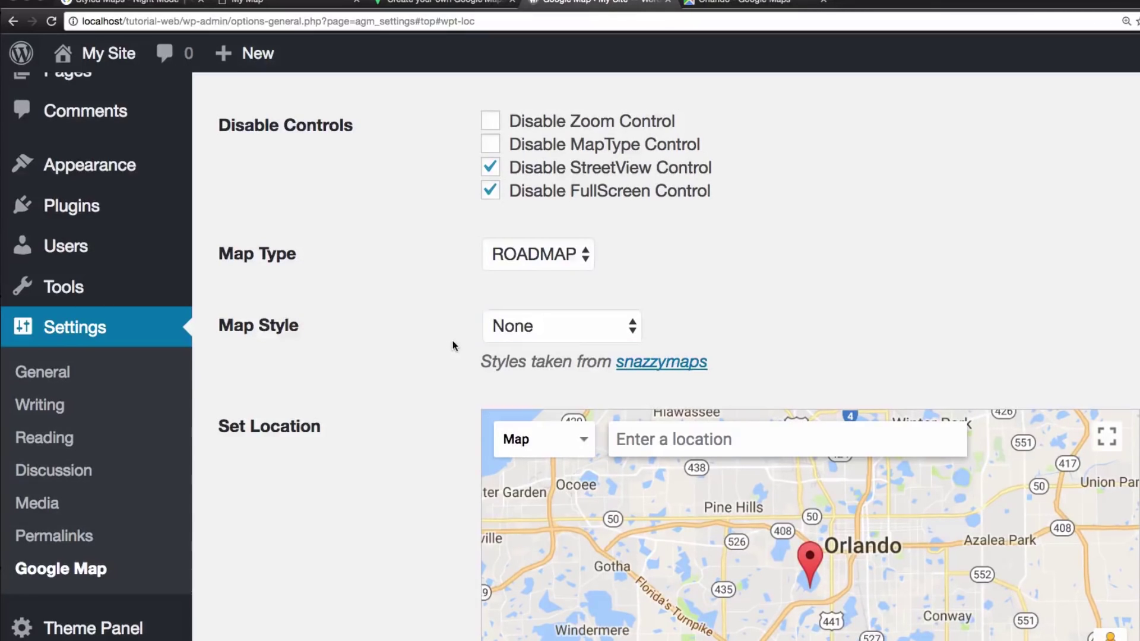
Save the Google Map plugin's settings
scroll(450, 342, "down", 5)
left_click(294, 527)
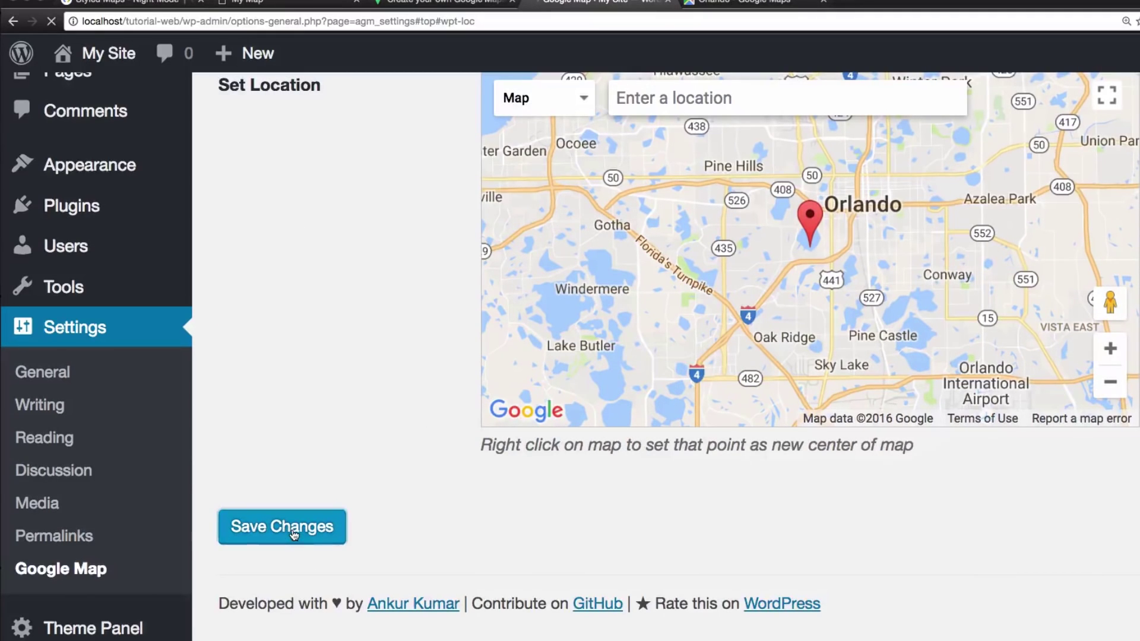
scroll(213, 401, "down", 3)
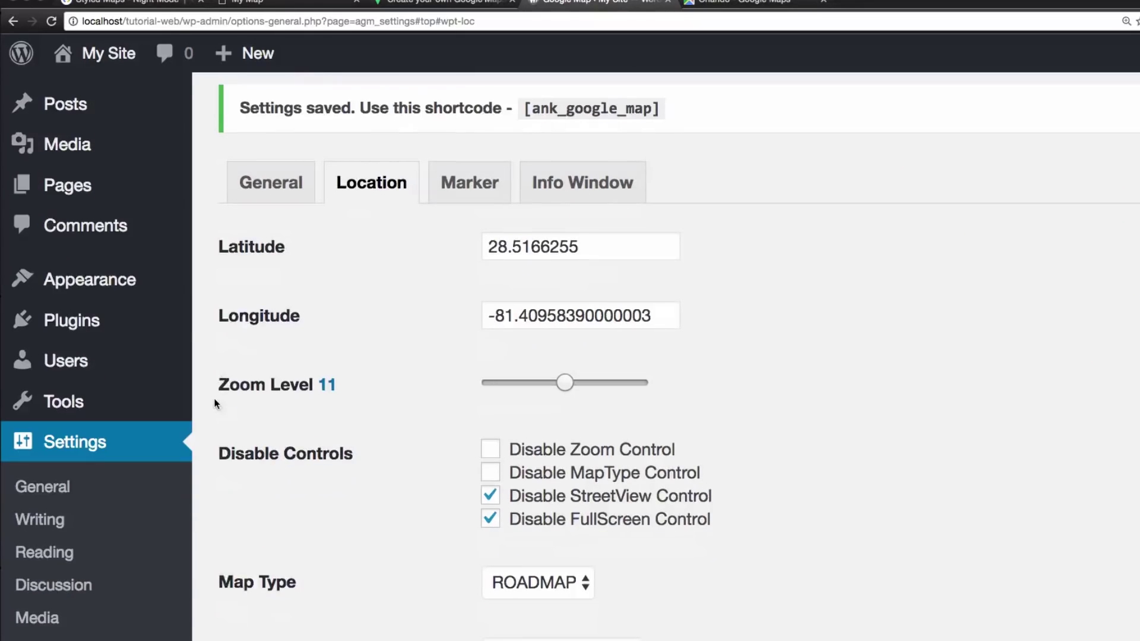
Open the Snazzy Maps plugin's page and browse its Explore gallery of map styles
mouse_move(111, 257)
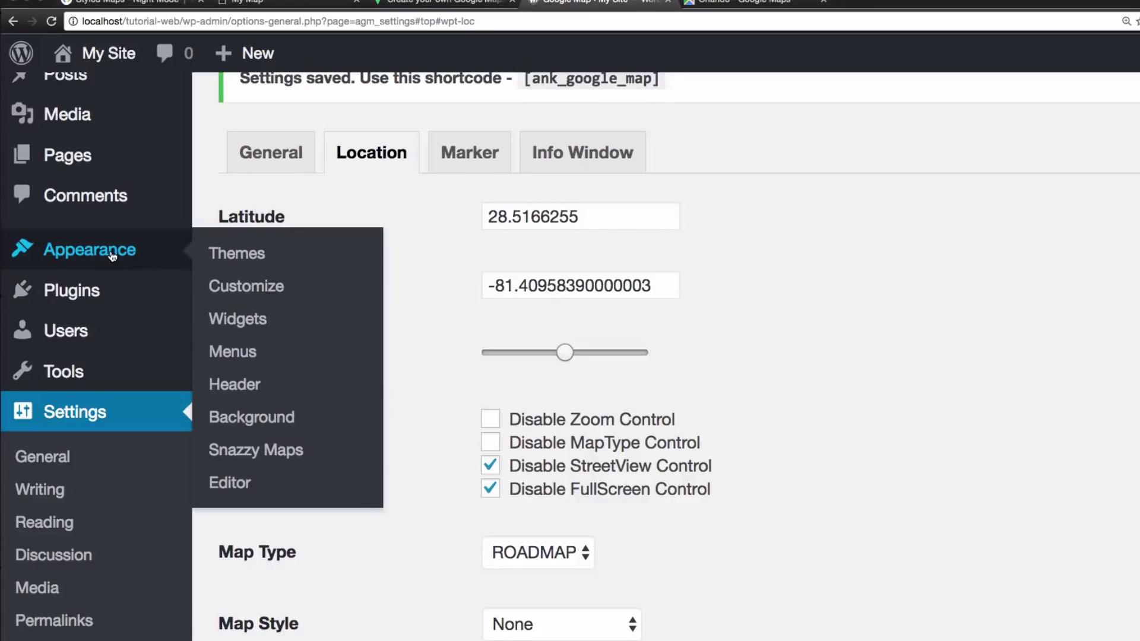
left_click(260, 450)
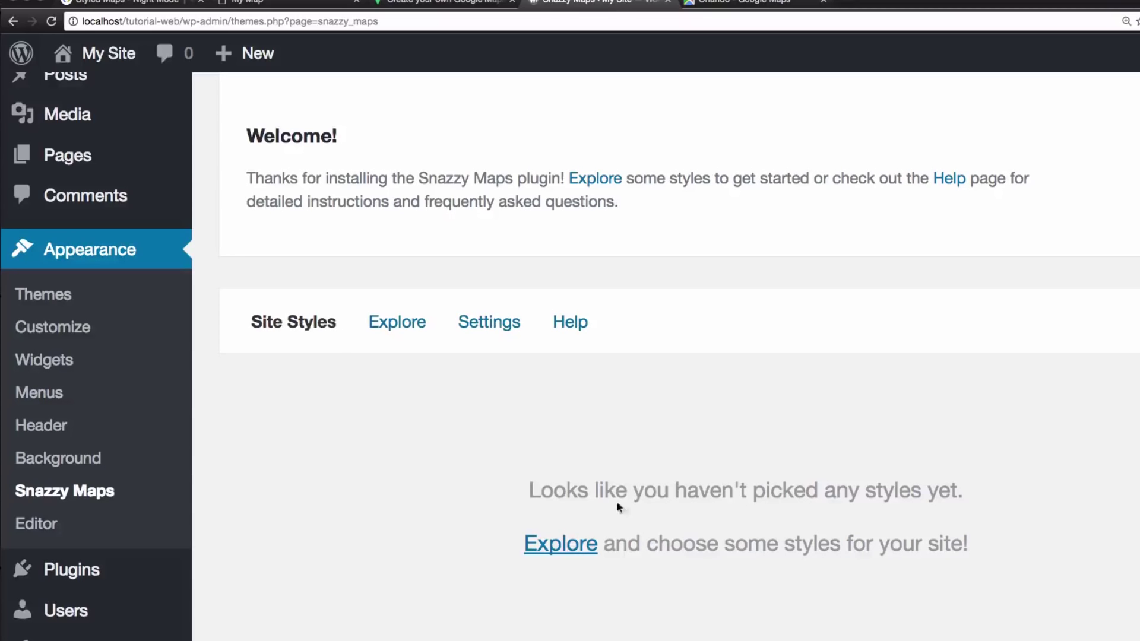
scroll(487, 472, "up", 1)
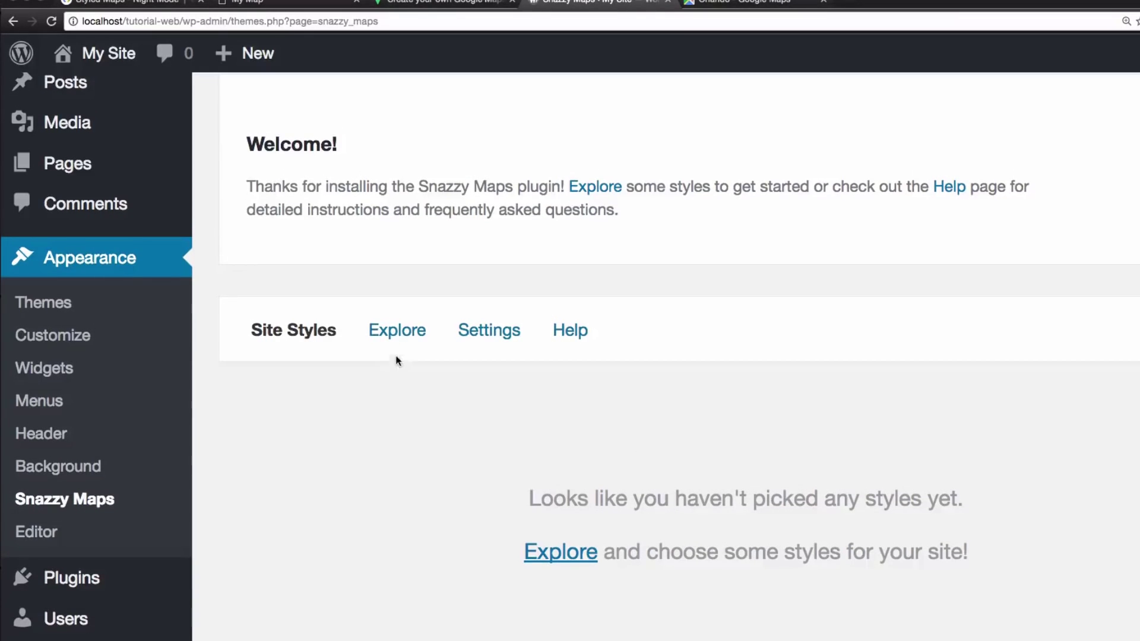
left_click(398, 336)
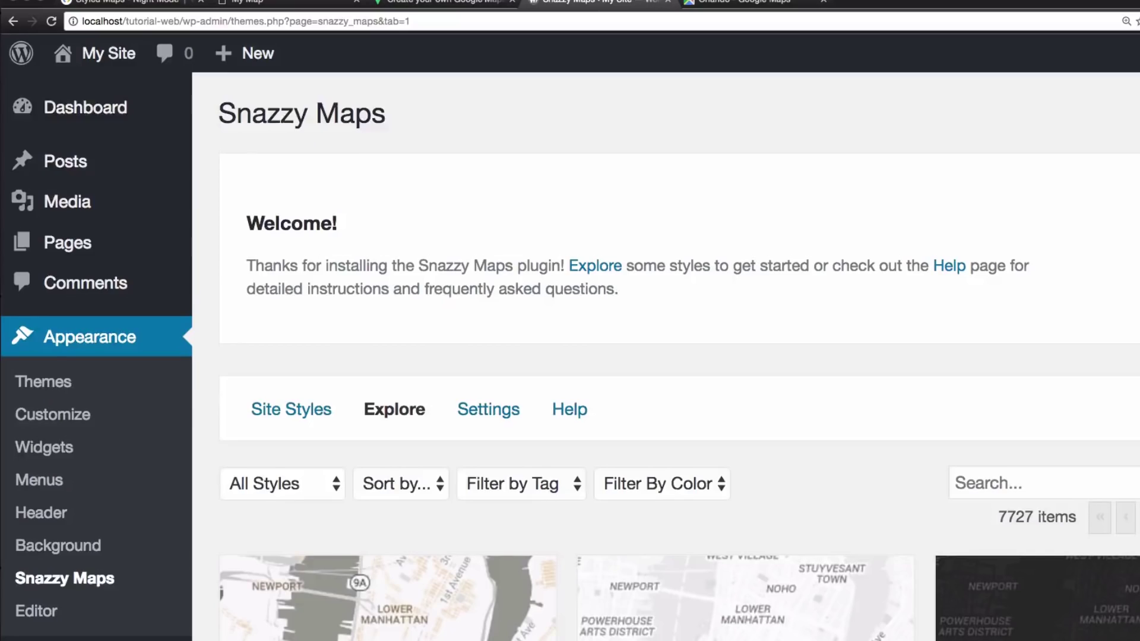
scroll(397, 336, "down", 3)
scroll(665, 356, "down", 10)
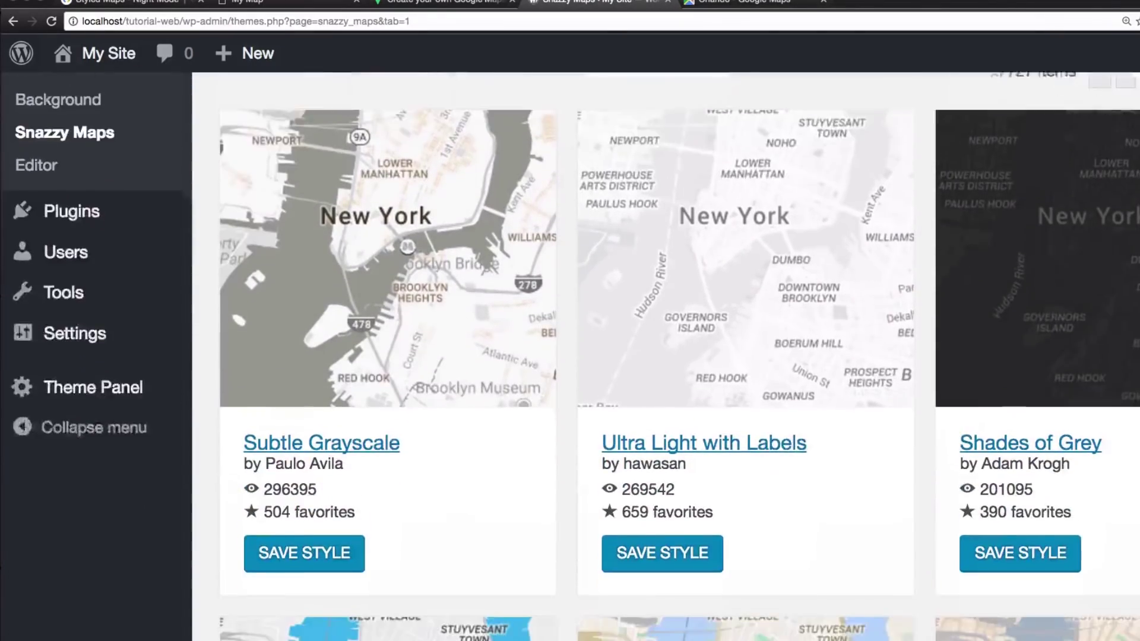
scroll(665, 356, "down", 9)
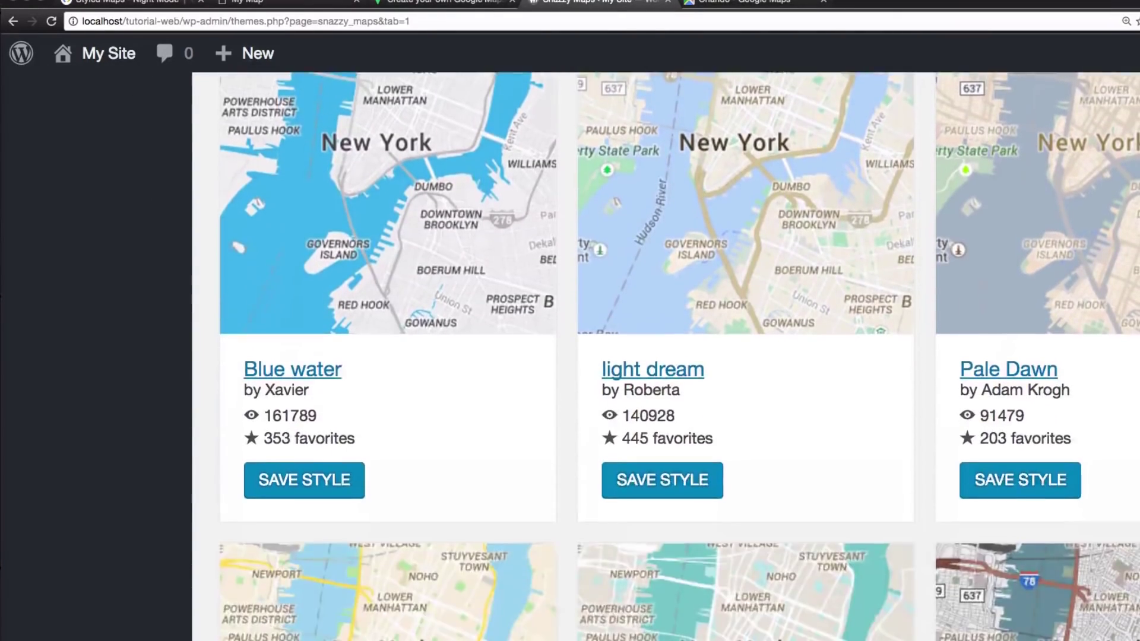
scroll(665, 357, "down", 15)
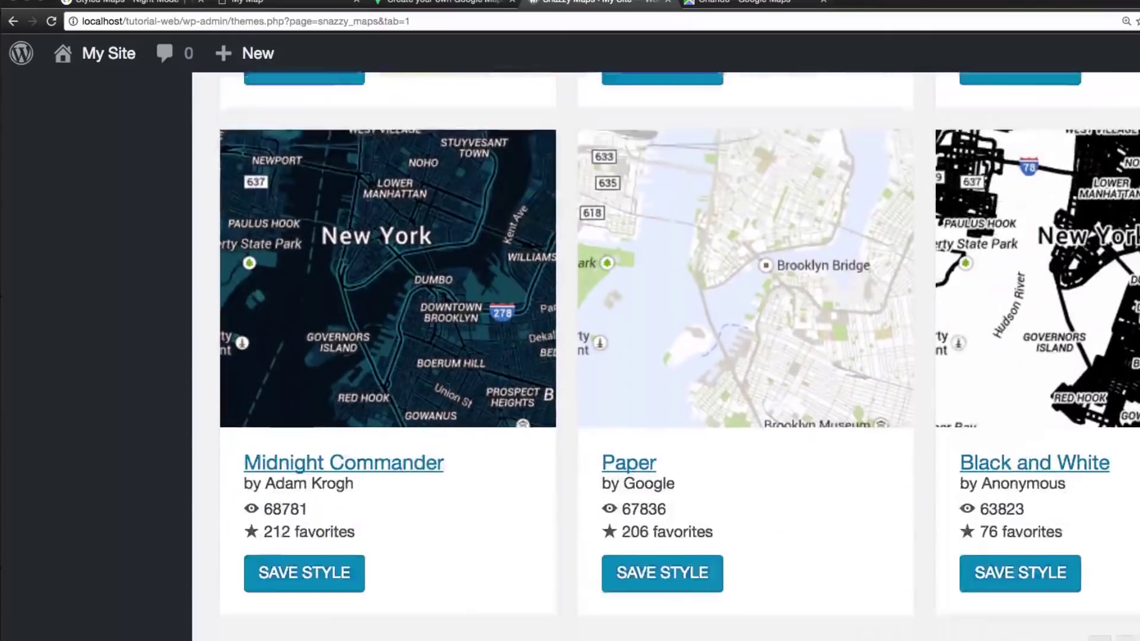
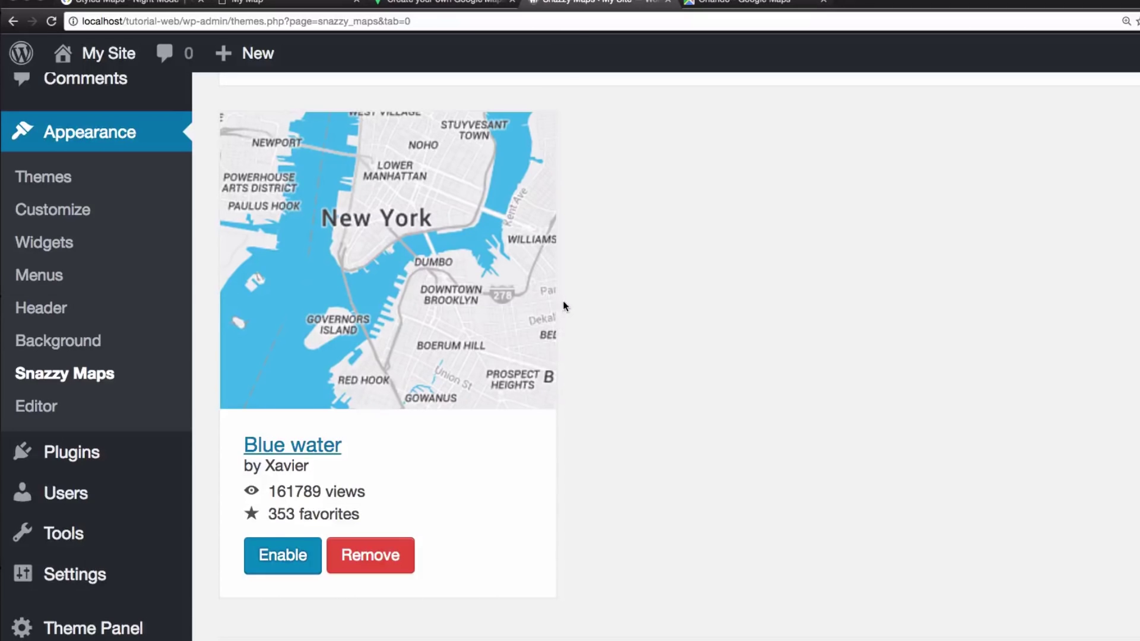
Open the WordPress site's front page in a new browser tab and look over the Home page content
scroll(562, 300, "up", 6)
mouse_move(104, 53)
left_click(89, 97, "super")
left_click(747, 2)
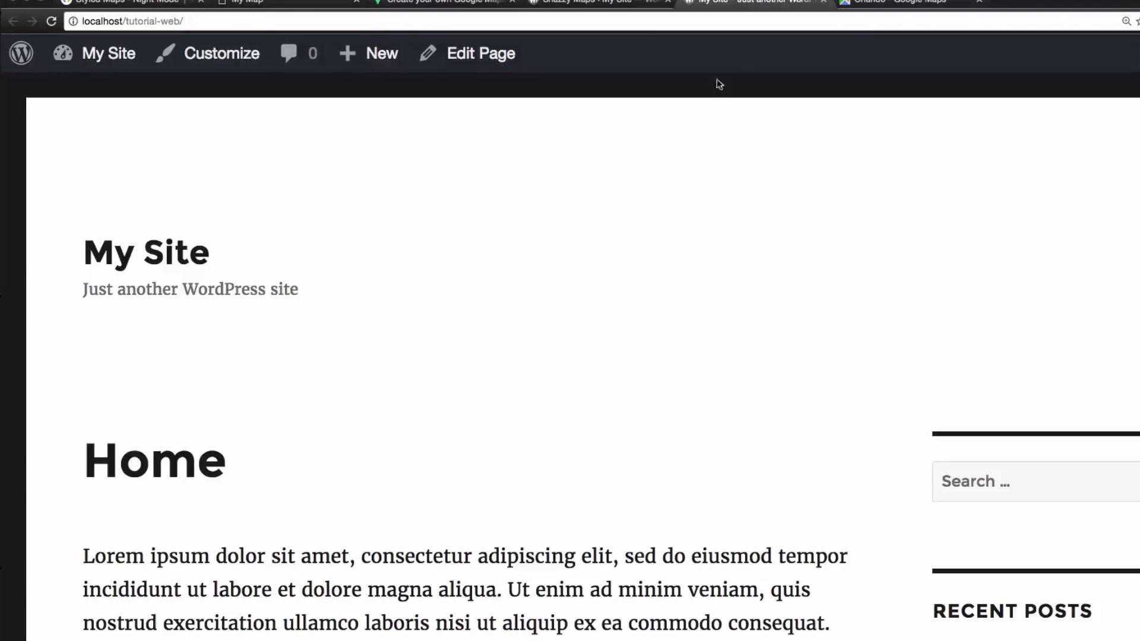
scroll(803, 293, "down", 5)
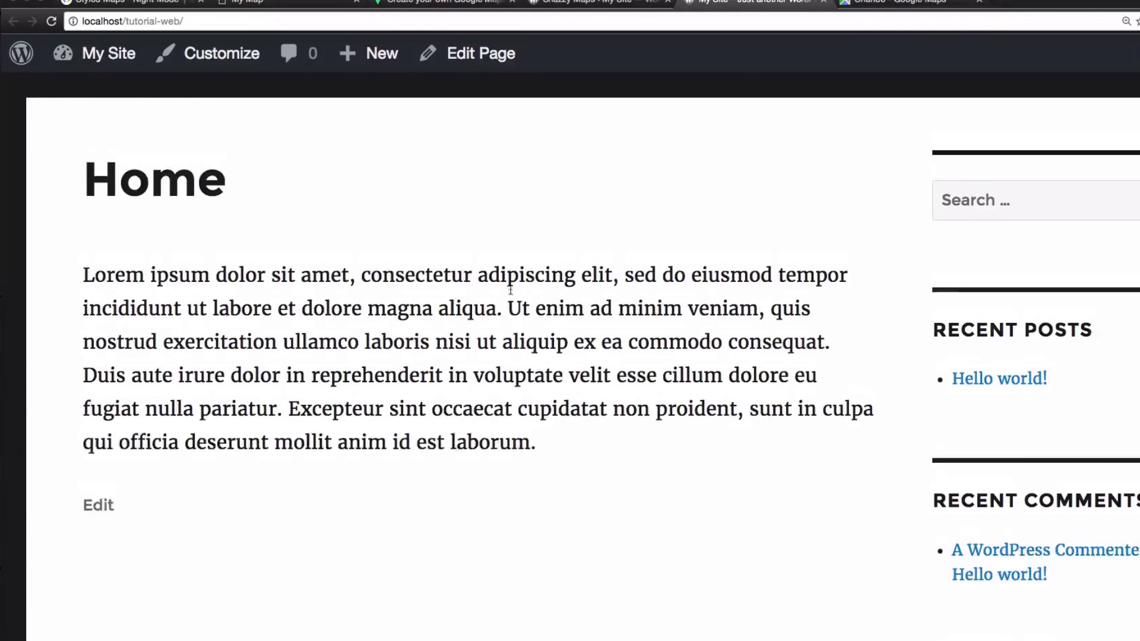
Edit the Home page, add the shortcode [ank_google_map] on its own line below the paragraph, and update the page
left_click(486, 58)
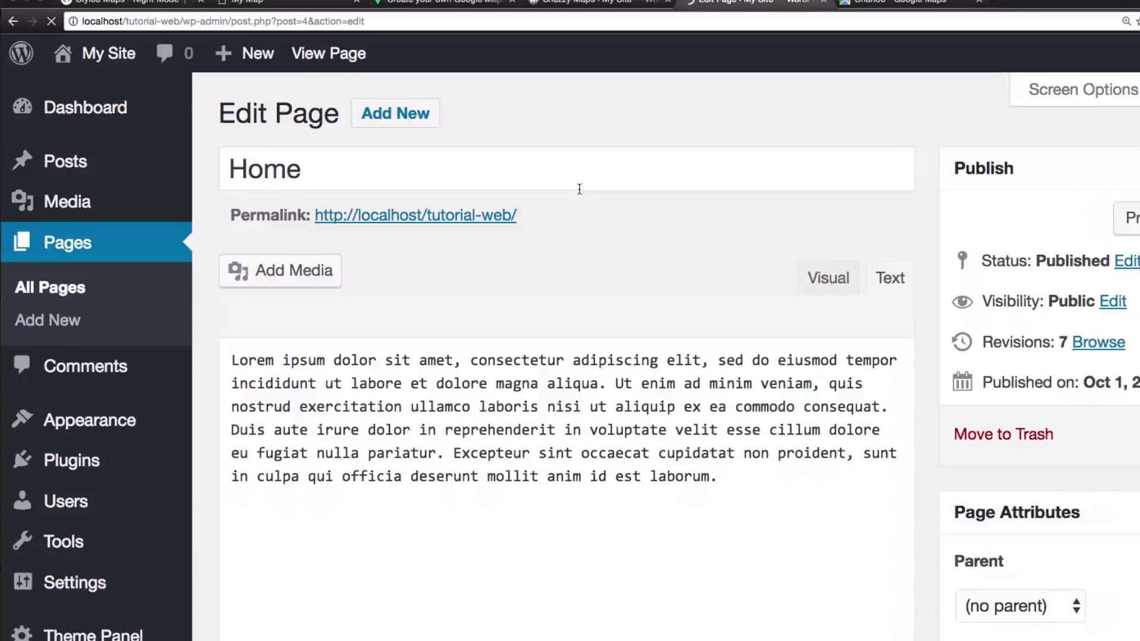
left_click(752, 481)
key("Return")
key("Return")
type("[ank_google_map]")
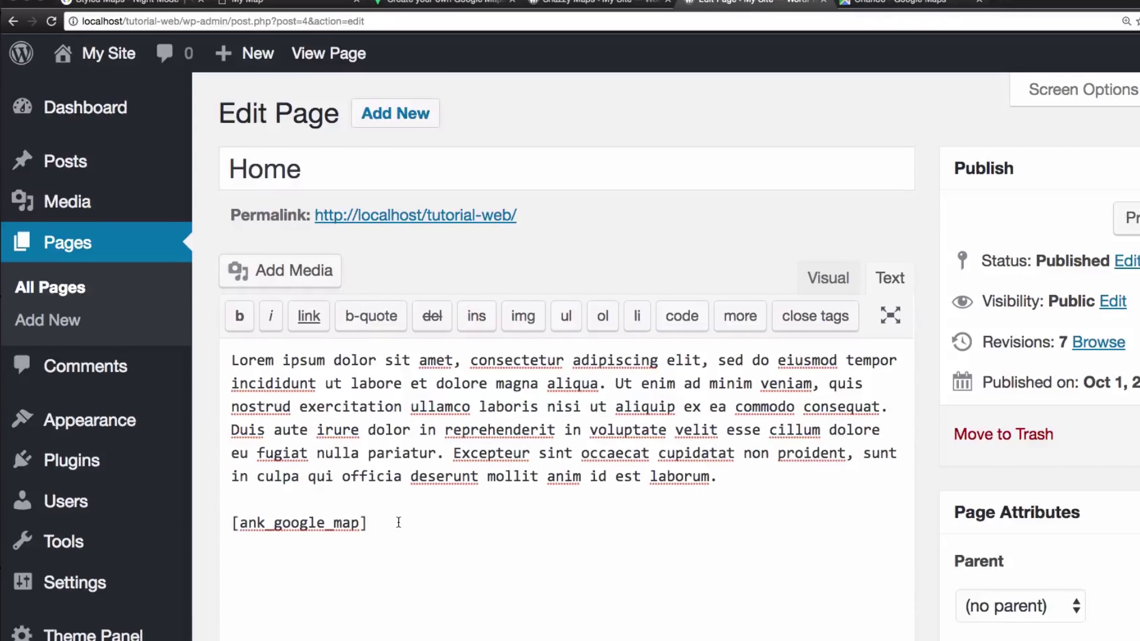
left_click(1135, 434)
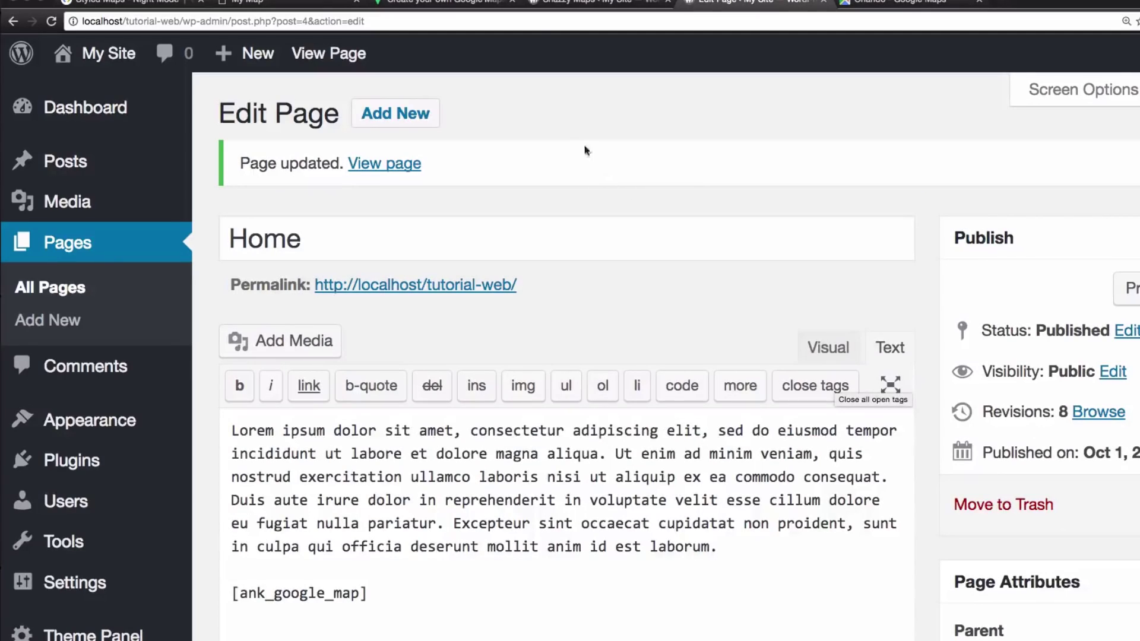
View the updated Home page and inspect the embedded Orlando map, panning it slightly
left_click(328, 54)
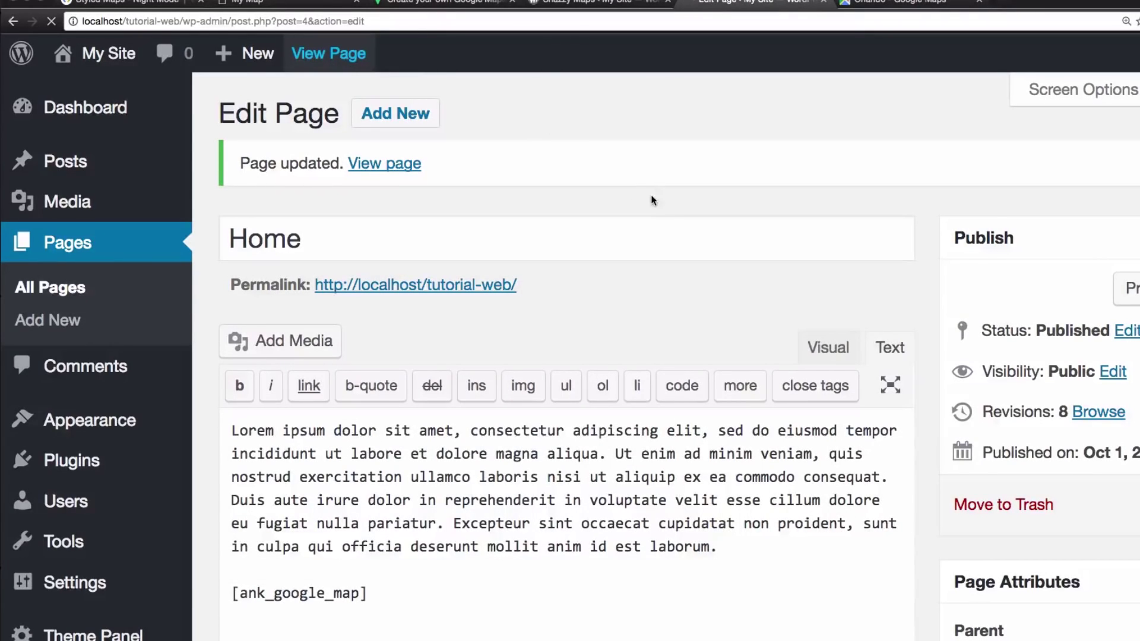
scroll(893, 415, "down", 3)
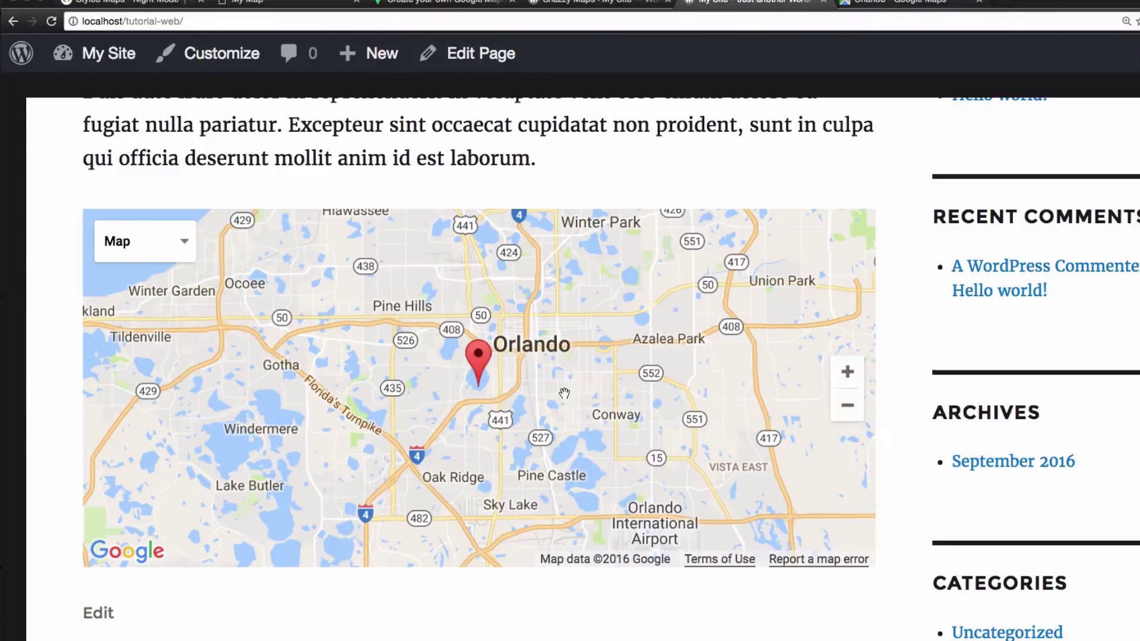
left_click_drag(557, 368, 558, 392)
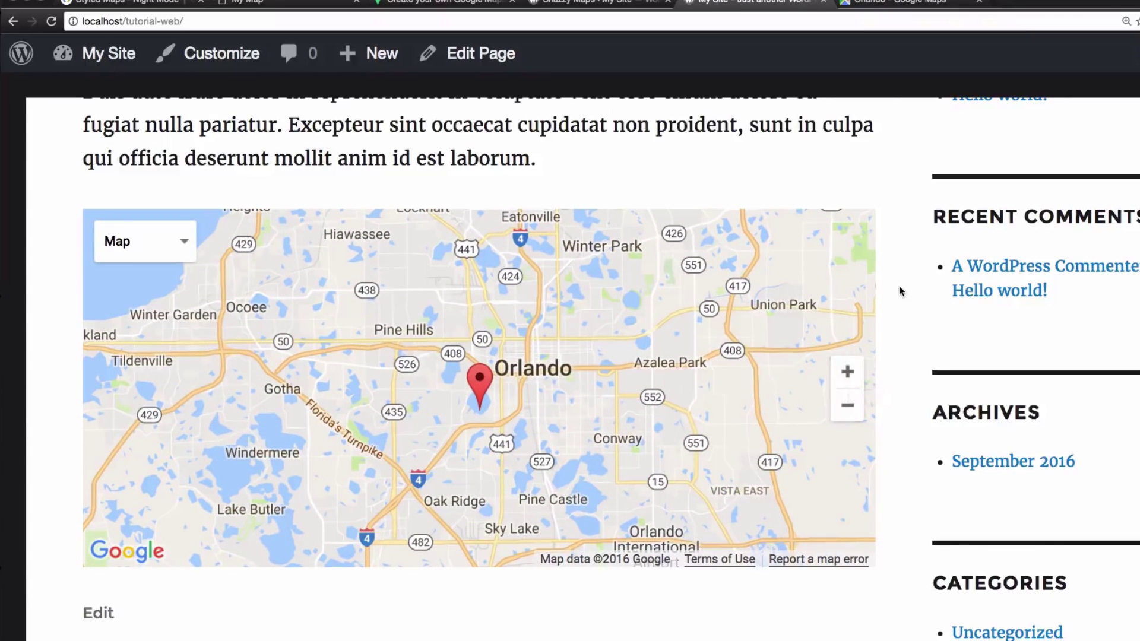
scroll(899, 287, "up", 1)
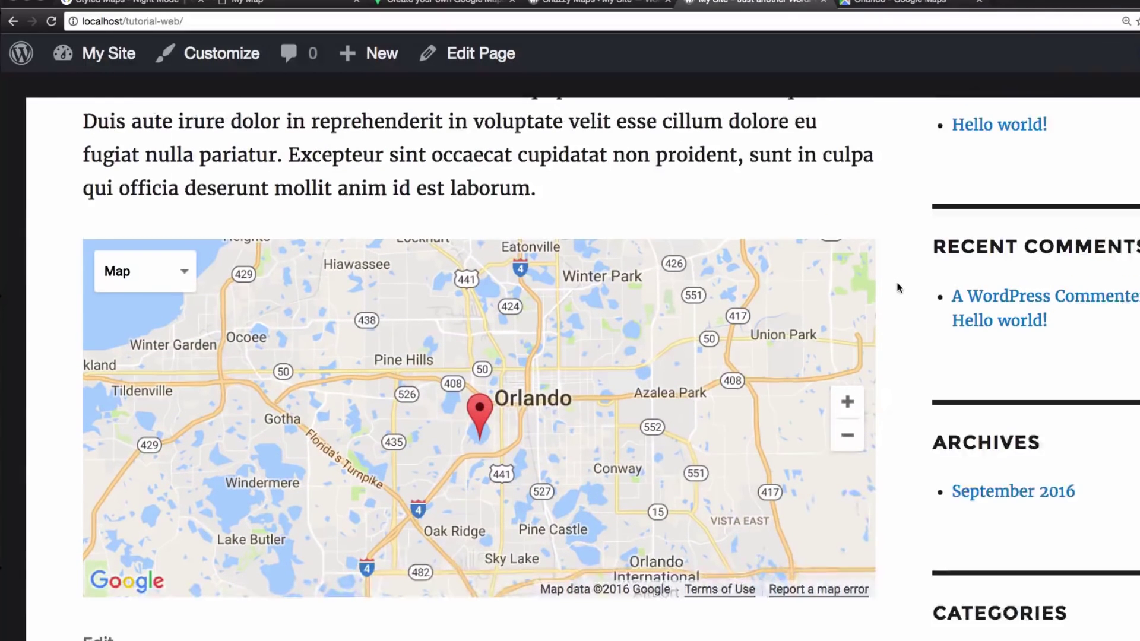
Return to the Snazzy Maps plugin page and enable the Blue water style among the site styles
left_click(608, 5)
scroll(629, 279, "down", 8)
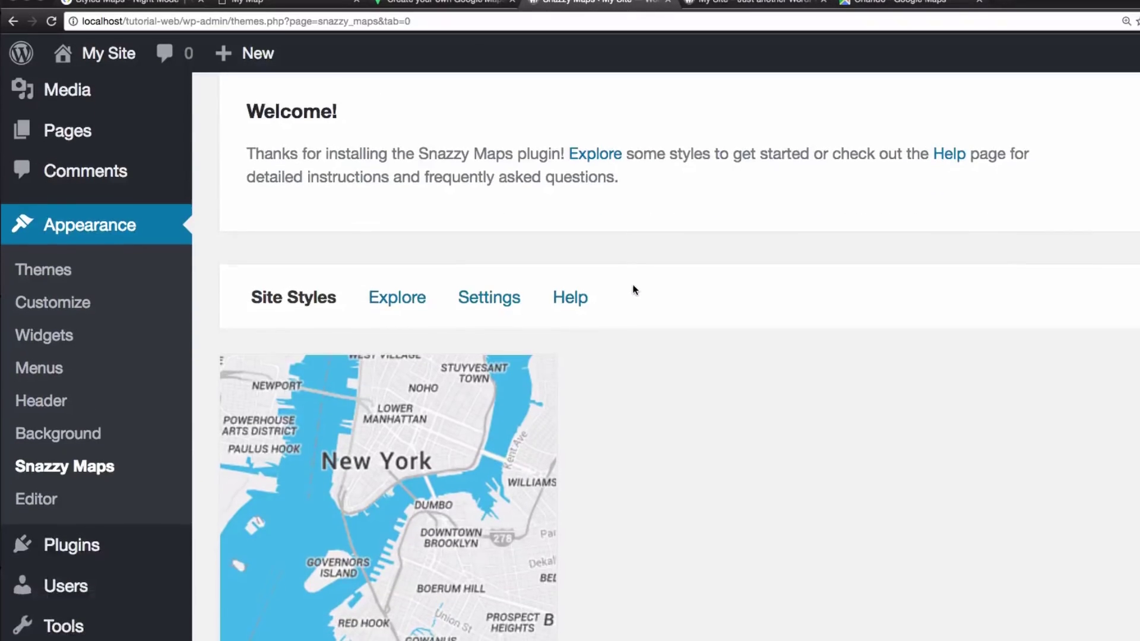
scroll(634, 284, "down", 5)
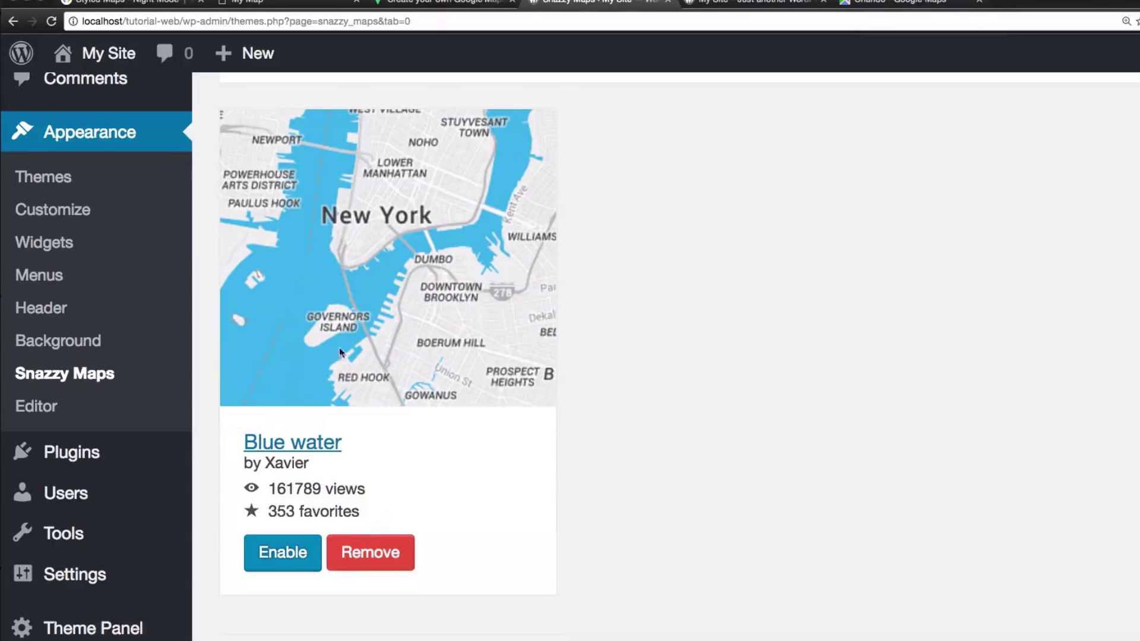
left_click(278, 557)
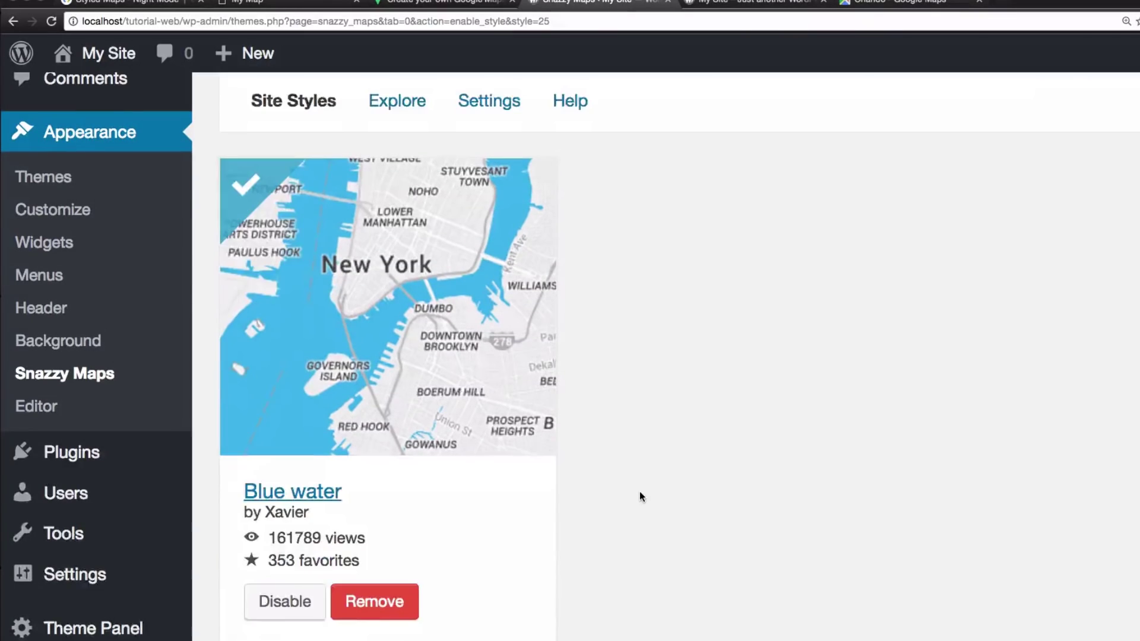
Reload the site's front page and pan around the embedded Orlando map to check its styling
left_click(731, 1)
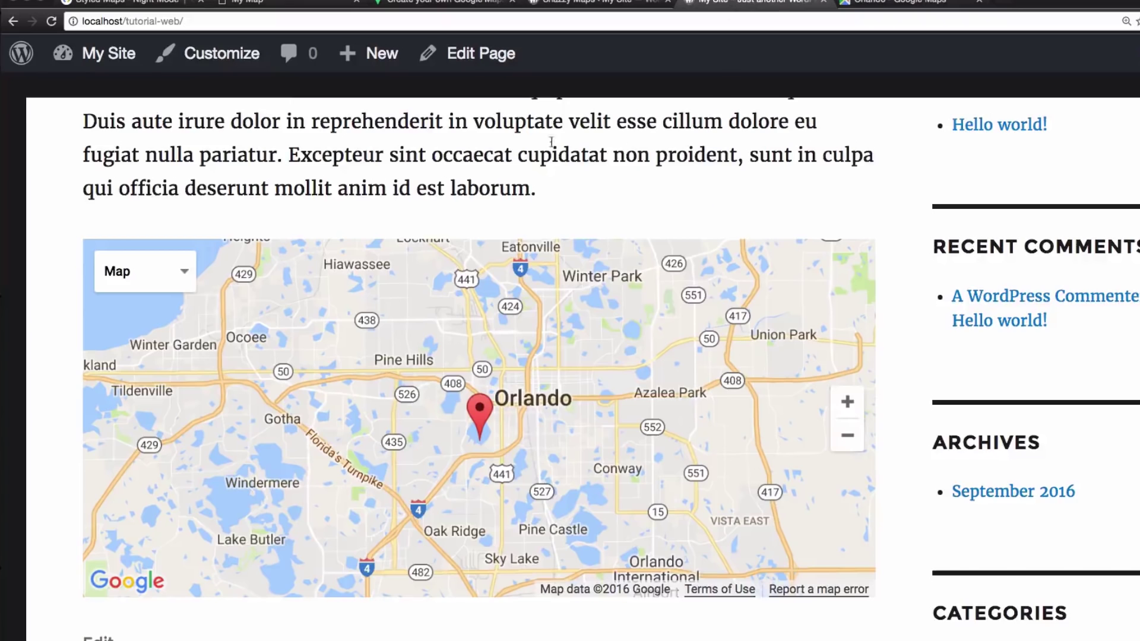
left_click(52, 22)
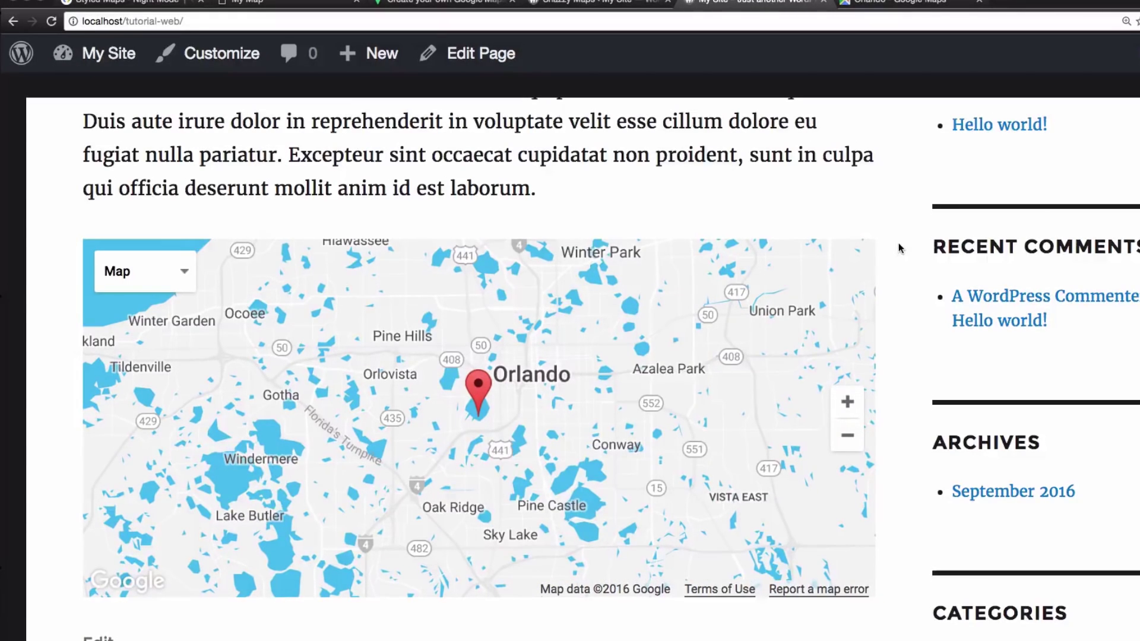
left_click_drag(633, 326, 629, 410)
left_click_drag(635, 345, 384, 298)
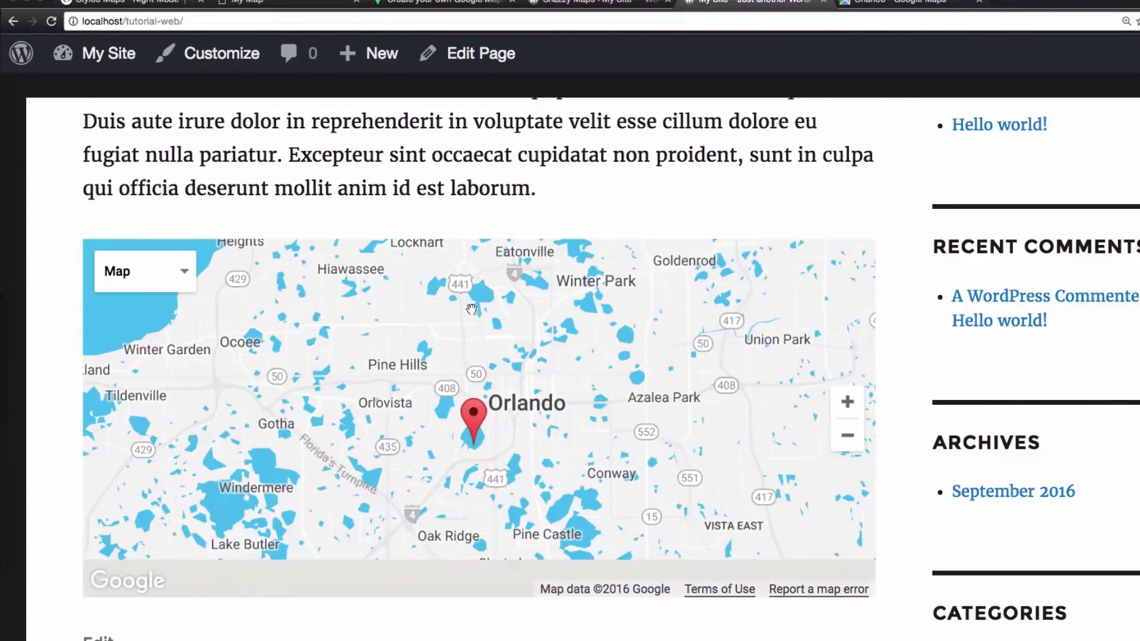
Open the Snazzy Maps plugin's settings and examine the API Key section and its entry field
left_click(588, 2)
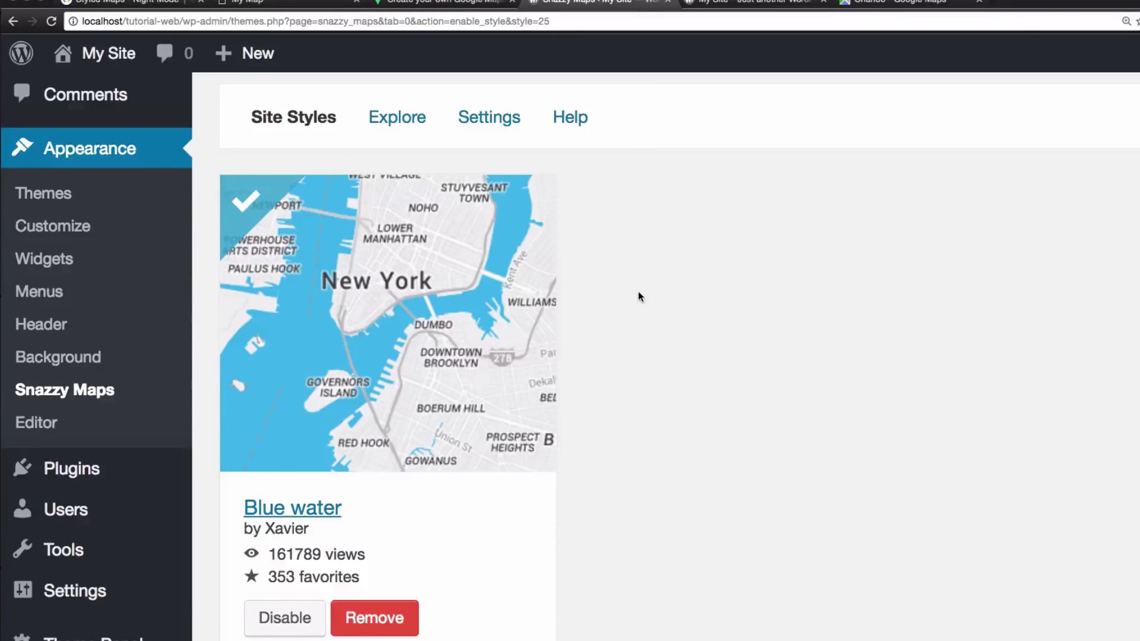
scroll(629, 294, "up", 2)
left_click(481, 190)
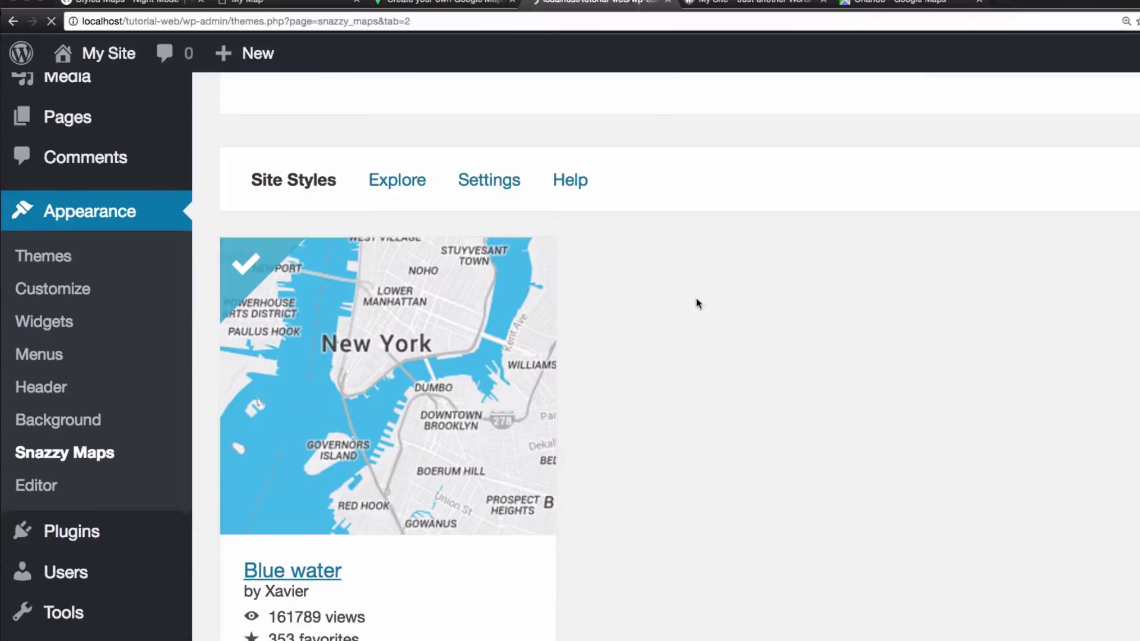
scroll(735, 339, "down", 5)
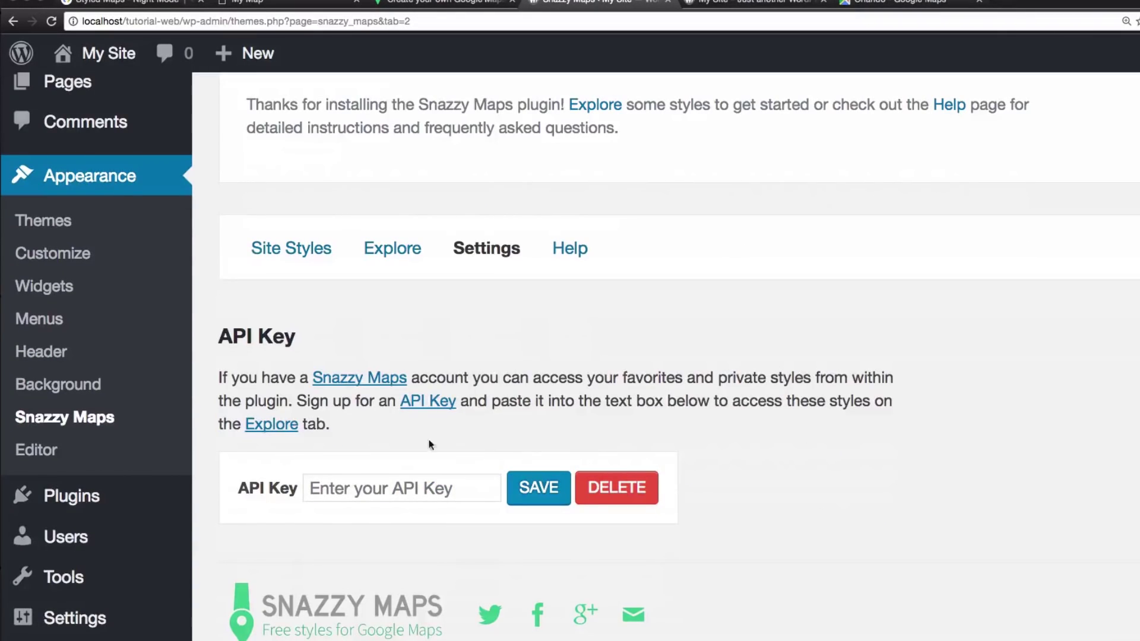
left_click(408, 488)
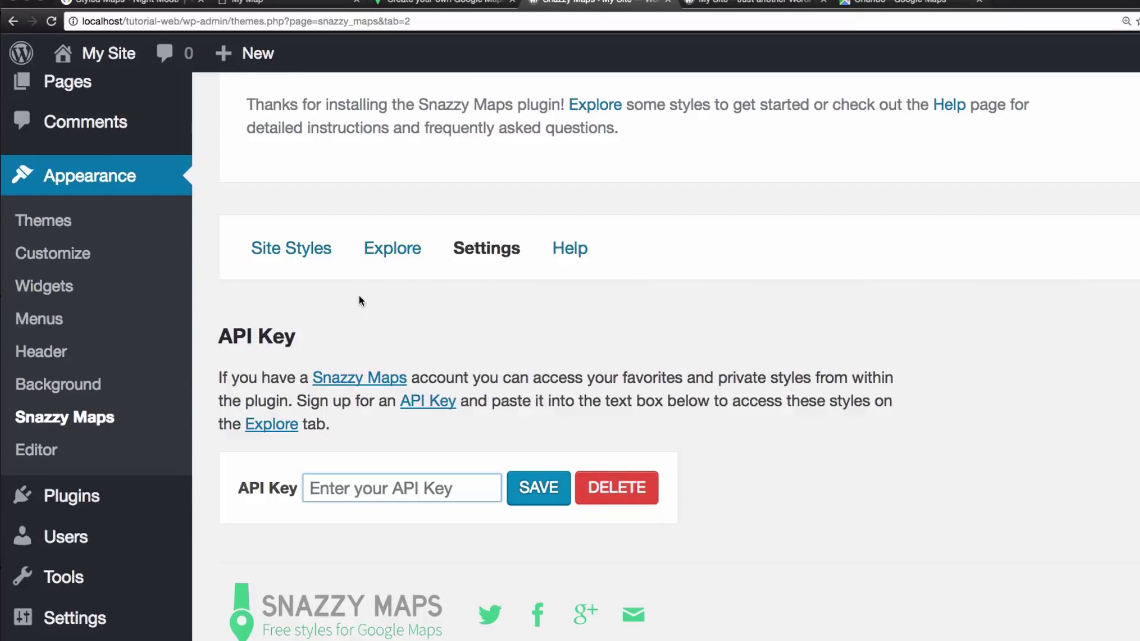
Review the plugin's site styles and browse the Explore gallery with its sort, tag and color filters
left_click(311, 249)
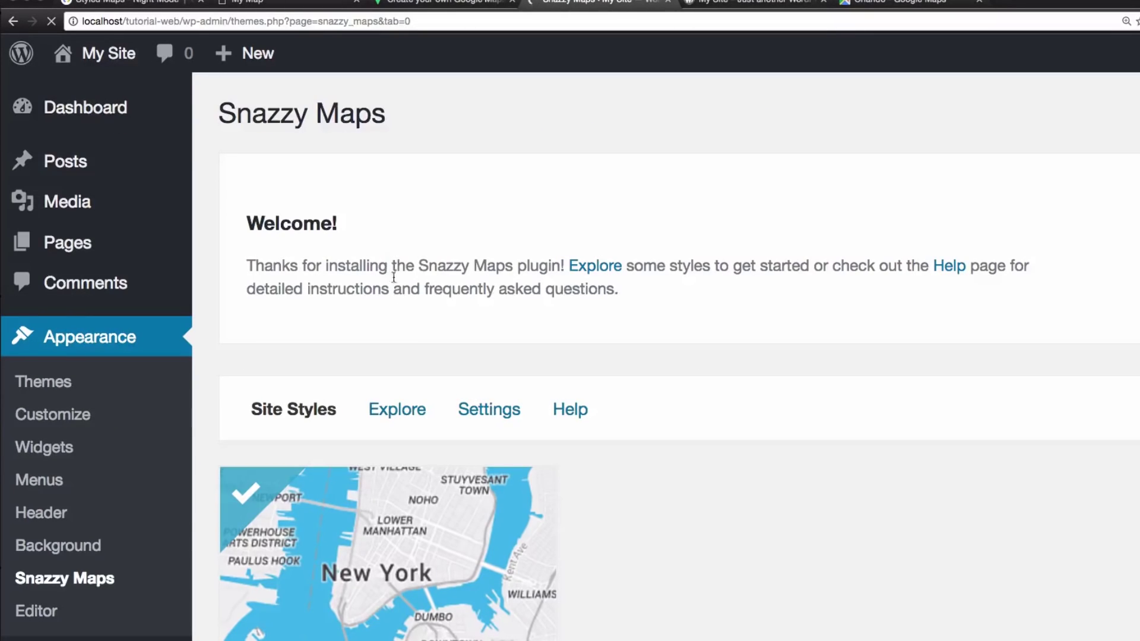
left_click(380, 411)
scroll(855, 401, "down", 3)
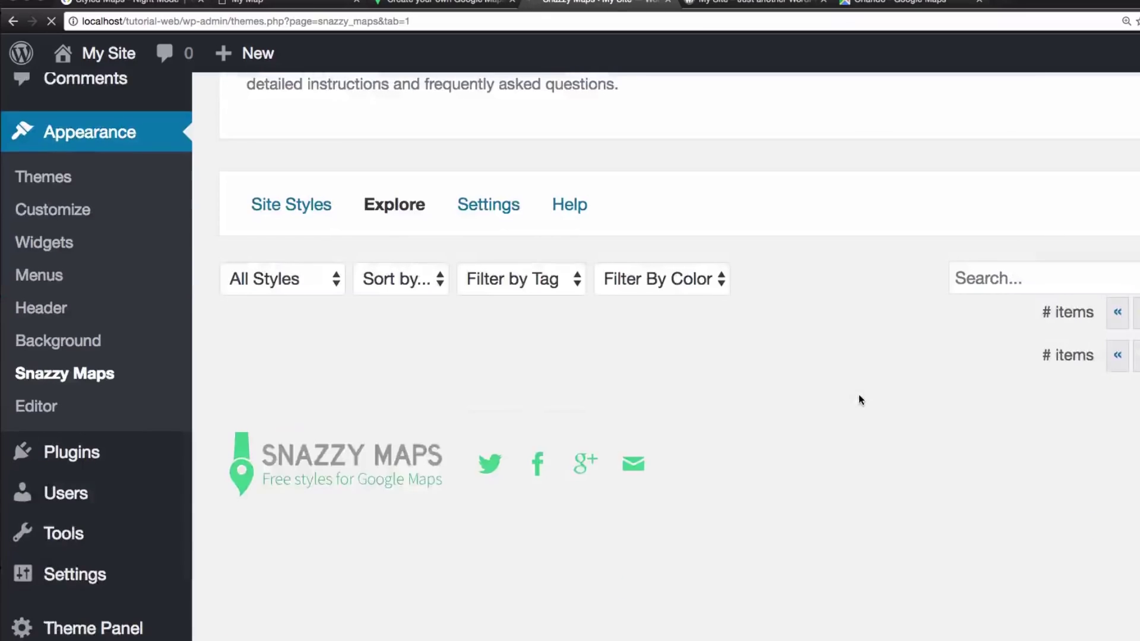
scroll(858, 394, "down", 5)
scroll(853, 415, "up", 5)
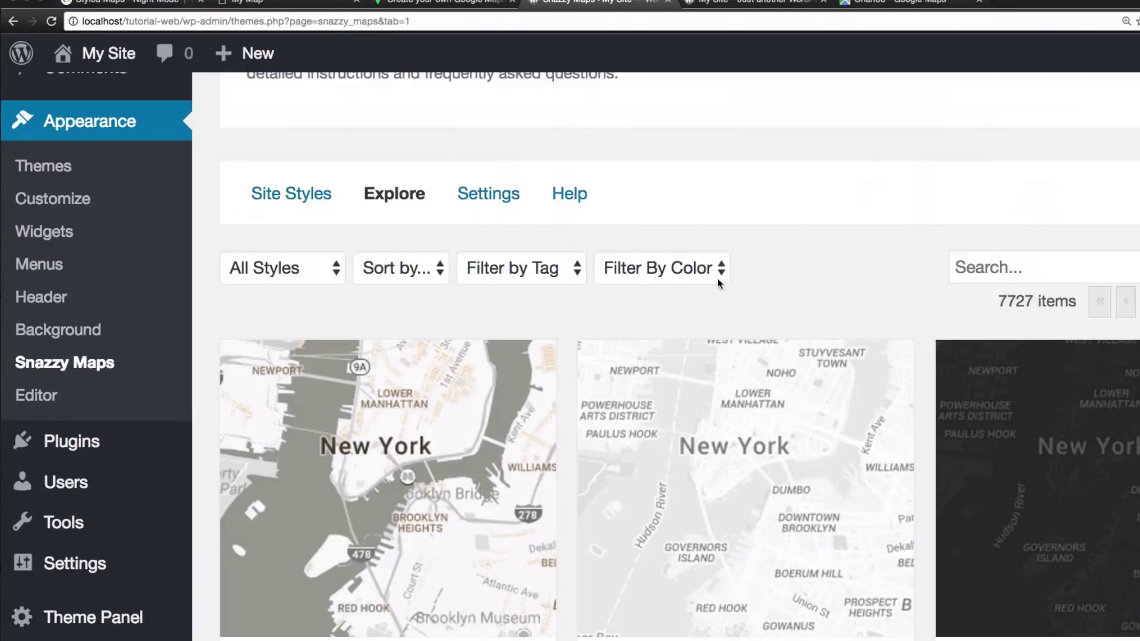
scroll(568, 247, "up", 1)
Revisit the Snazzy Maps API Key settings and switch back to the front page with the embedded map
left_click(504, 266)
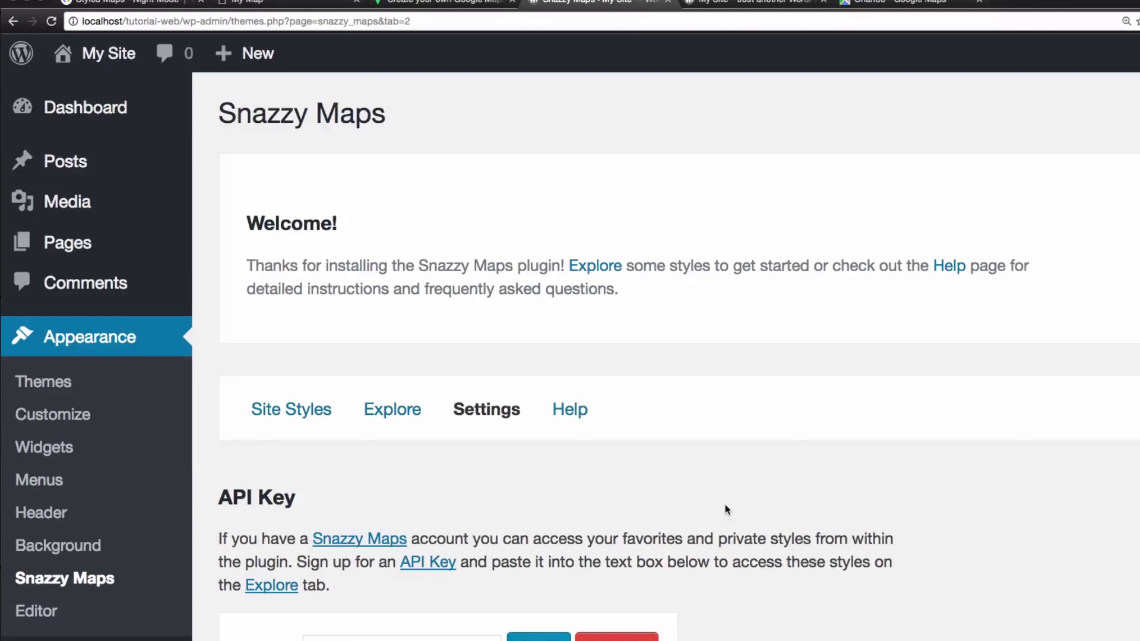
scroll(725, 509, "down", 1)
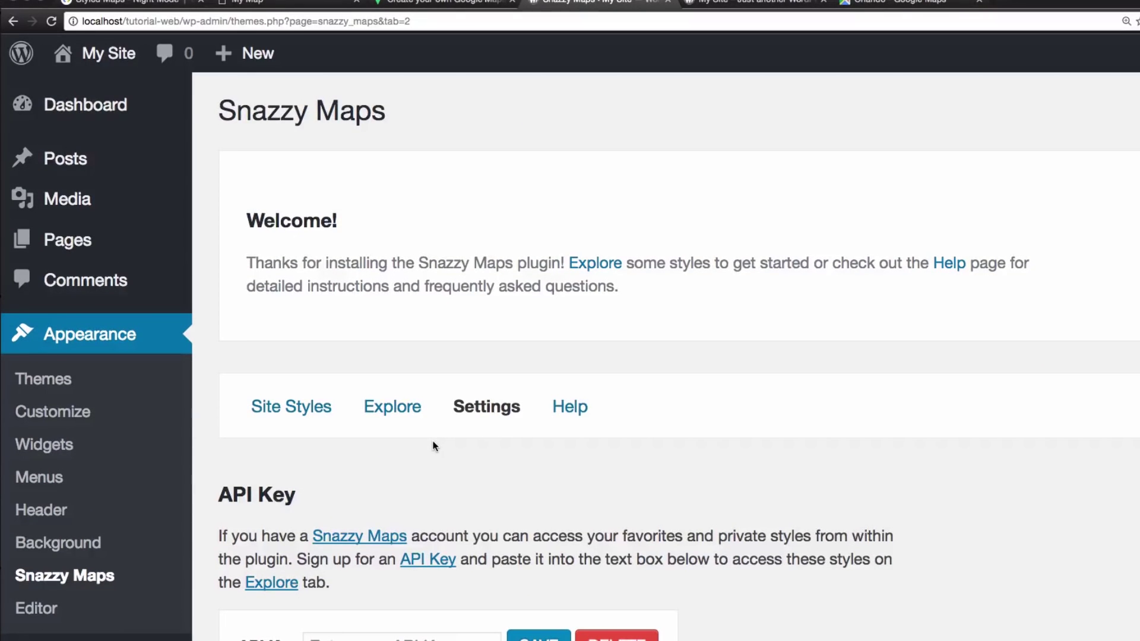
key("ctrl+Tab")
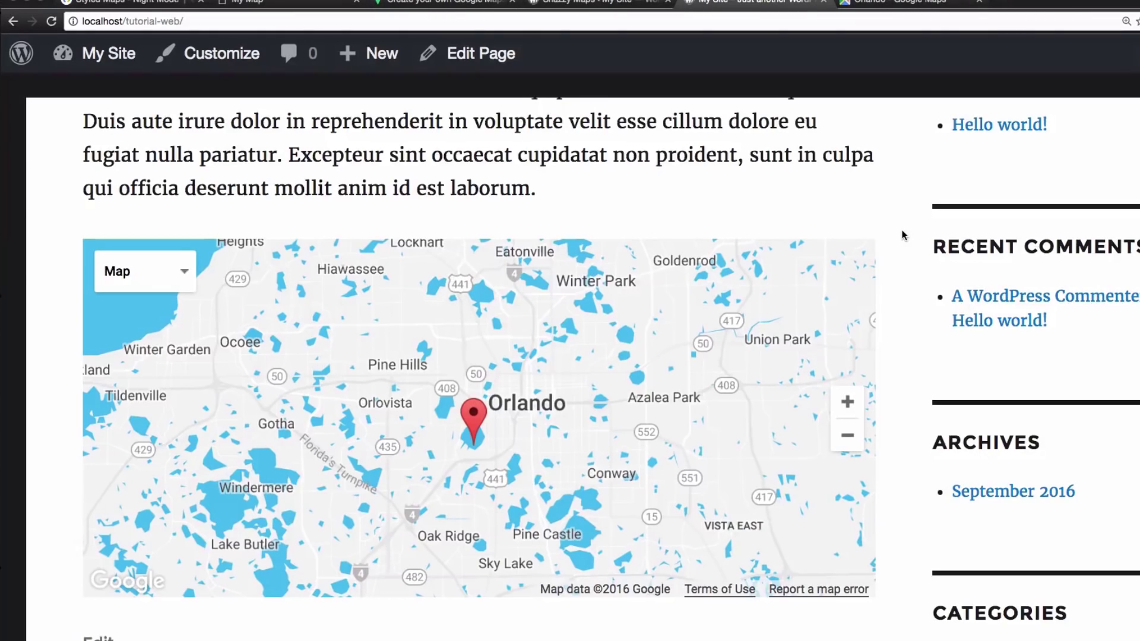